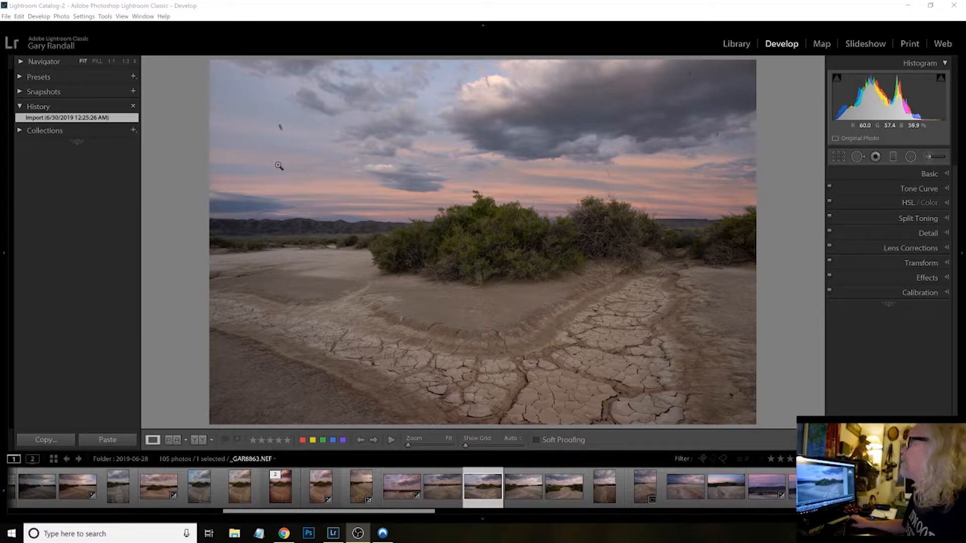
Step: Inspect the dark streak and smaller dust marks in the sky at 1:1, returning to the full-image view
click(279, 124)
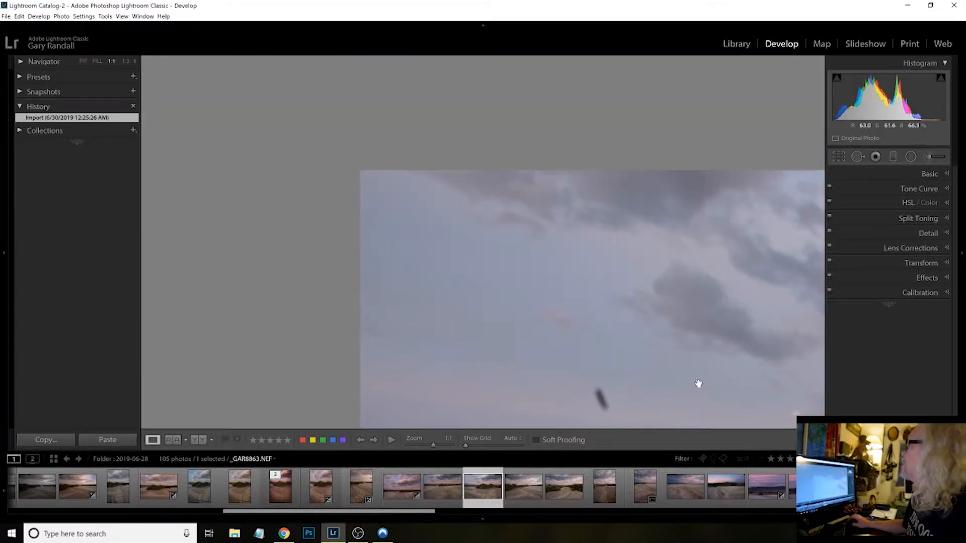
drag(697, 384, 504, 154)
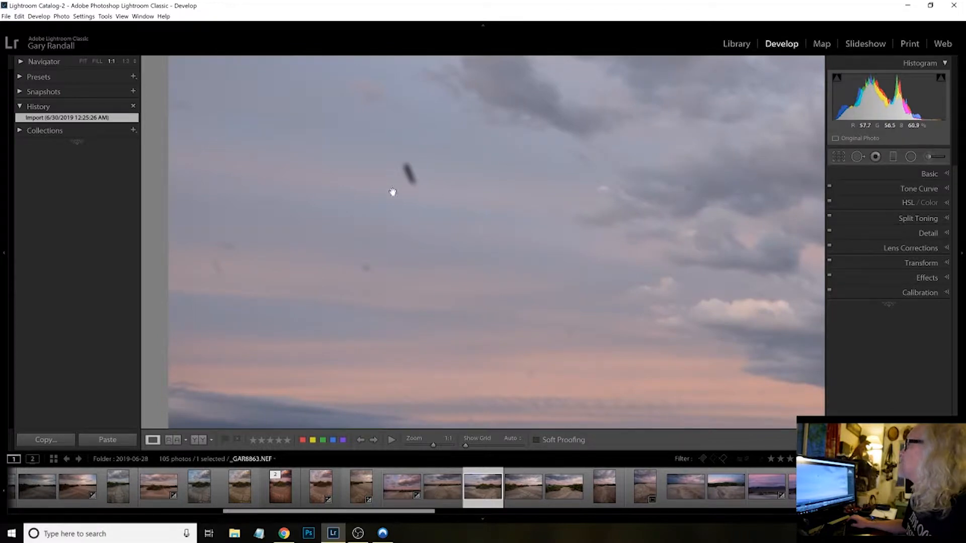
drag(469, 299, 289, 250)
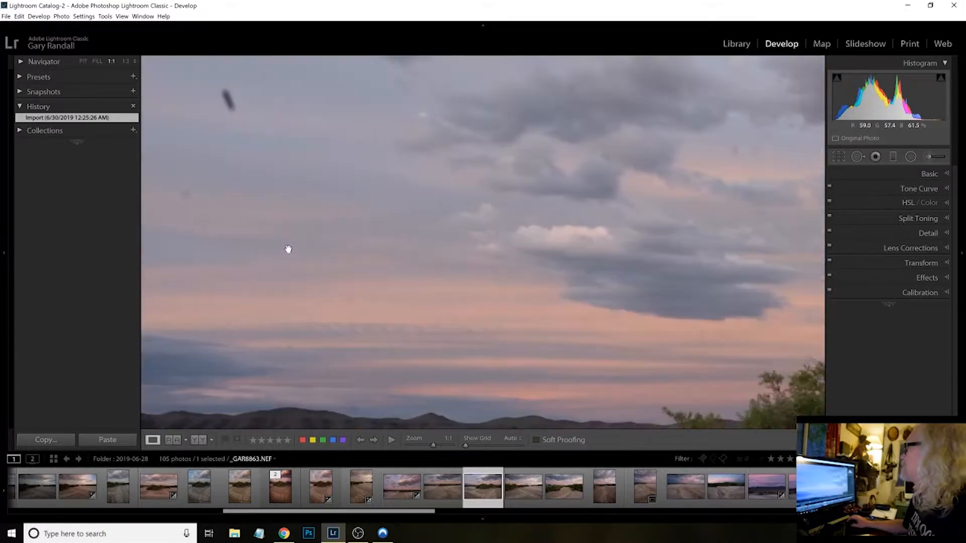
click(359, 243)
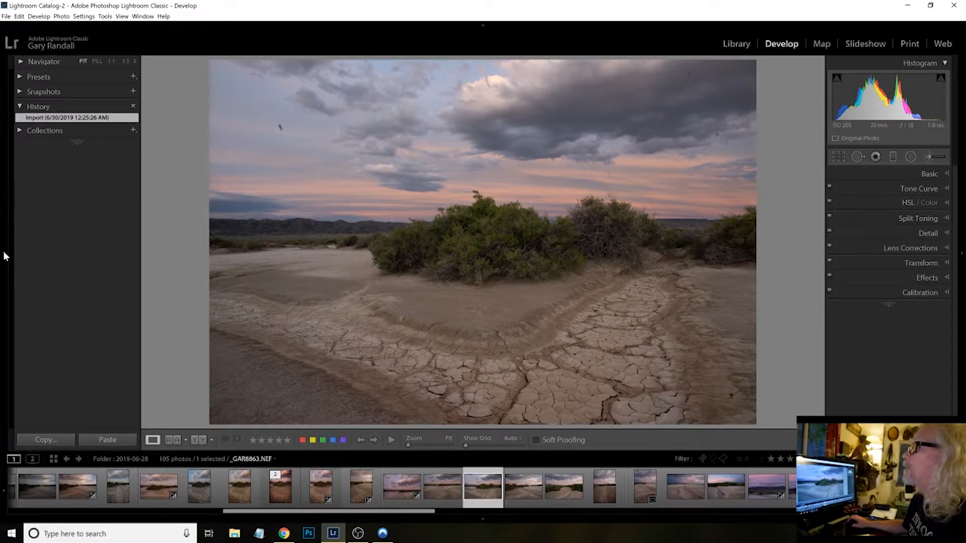
Step: Hide the history and presets area, the module picker and the filmstrip to enlarge the photo
click(4, 256)
click(482, 25)
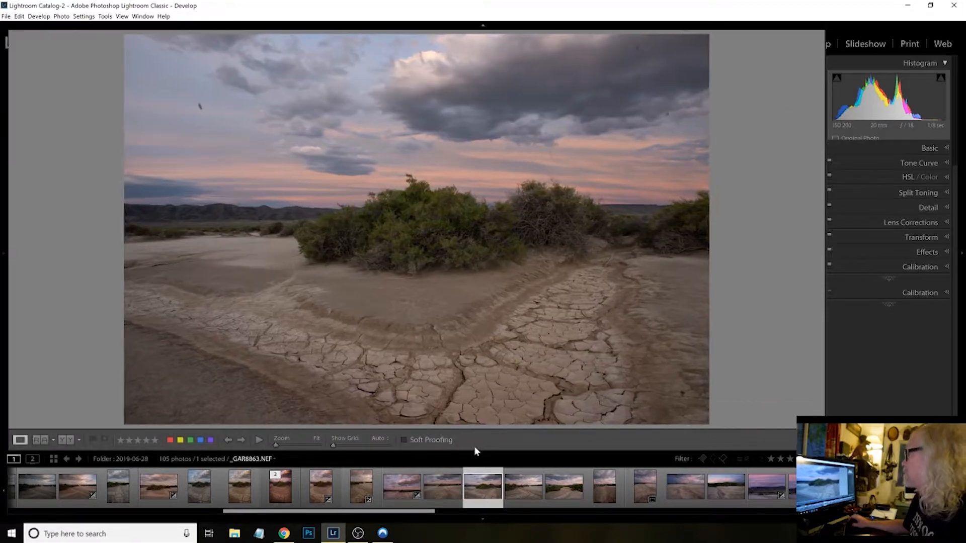
click(484, 519)
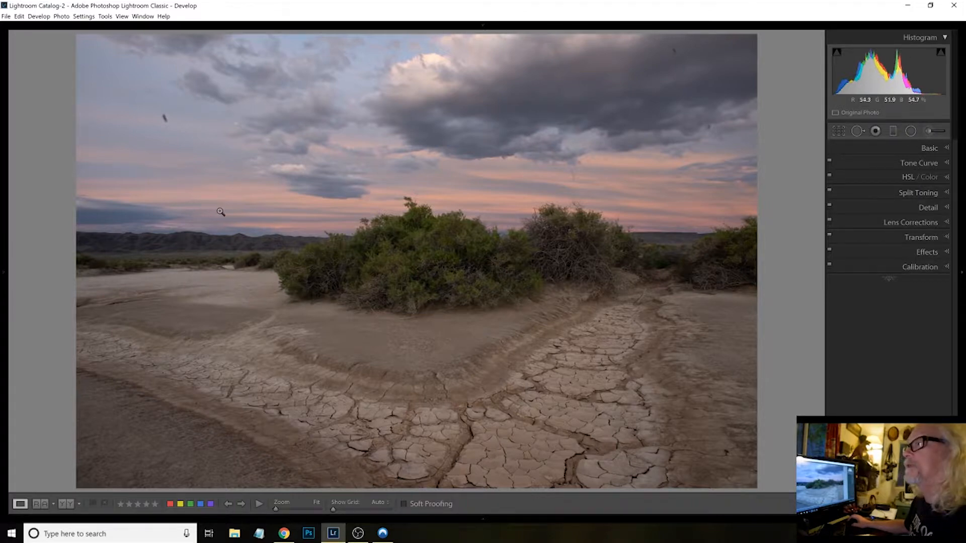
Step: Activate the Spot Removal tool in Heal mode and set its feather to 80
click(858, 131)
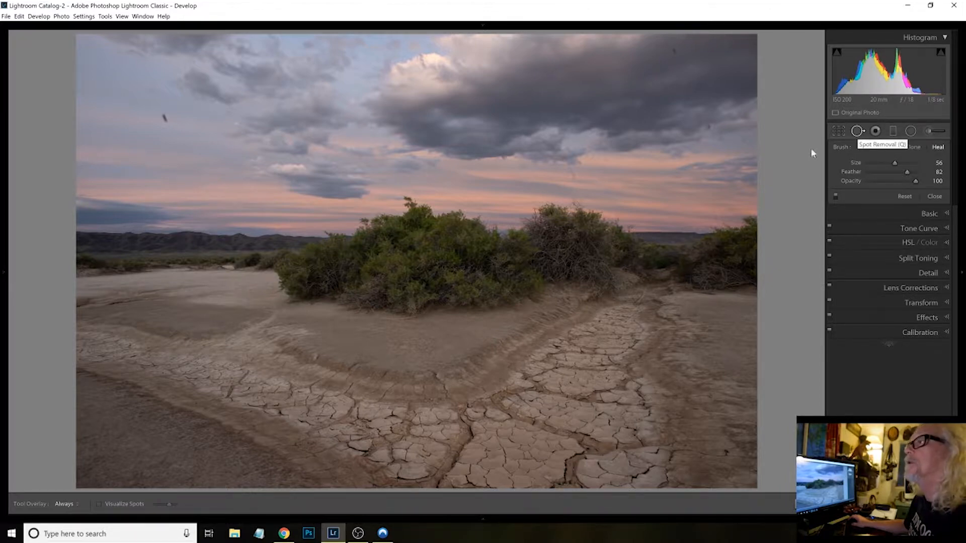
click(858, 131)
click(857, 131)
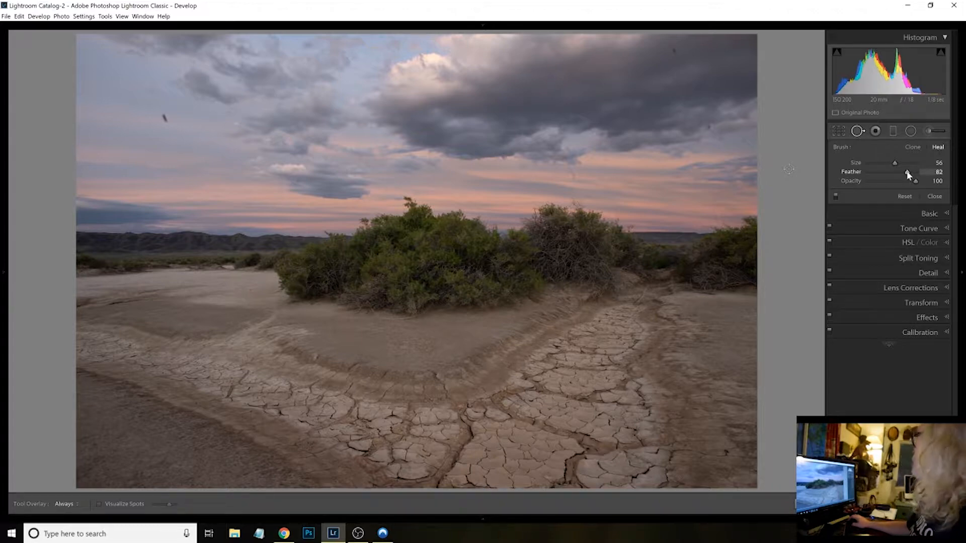
drag(906, 172, 906, 173)
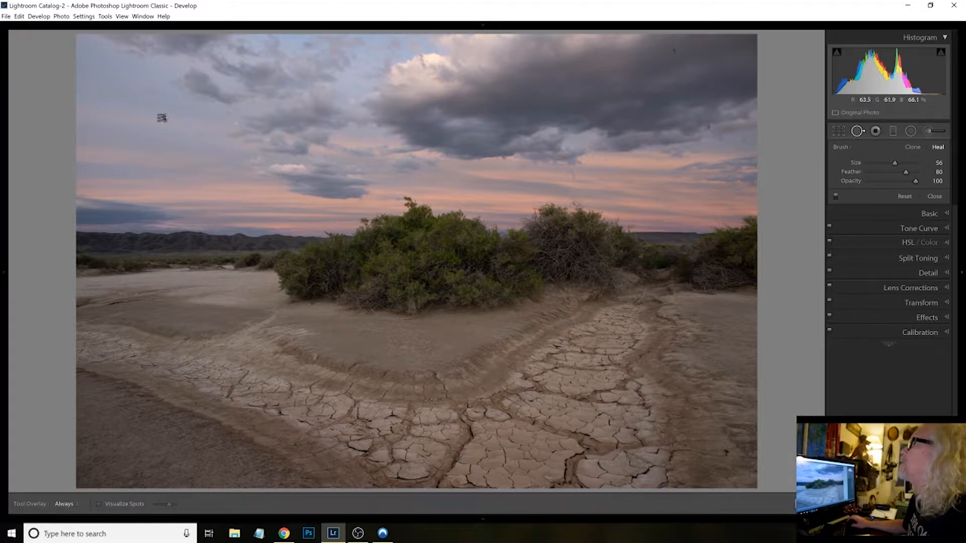
Step: At the dark streak in the sky, adjust the healing brush to size 62 and feather 78
click(163, 118)
drag(162, 118, 401, 225)
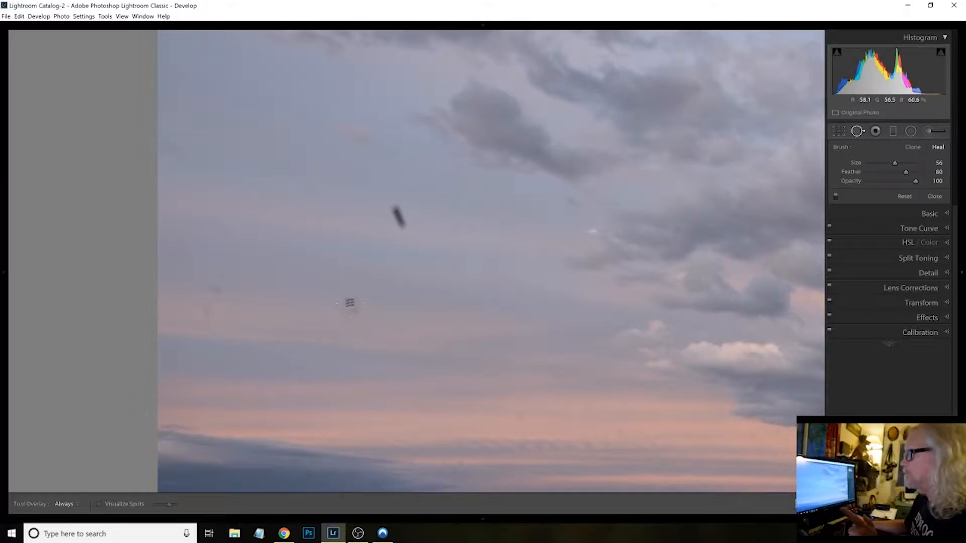
scroll(477, 327, up, 1)
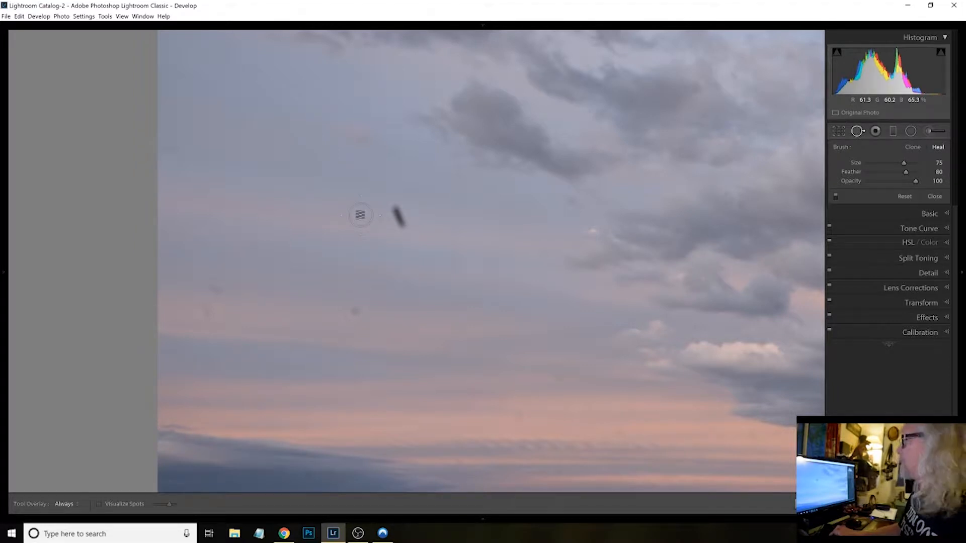
scroll(361, 215, up, 1)
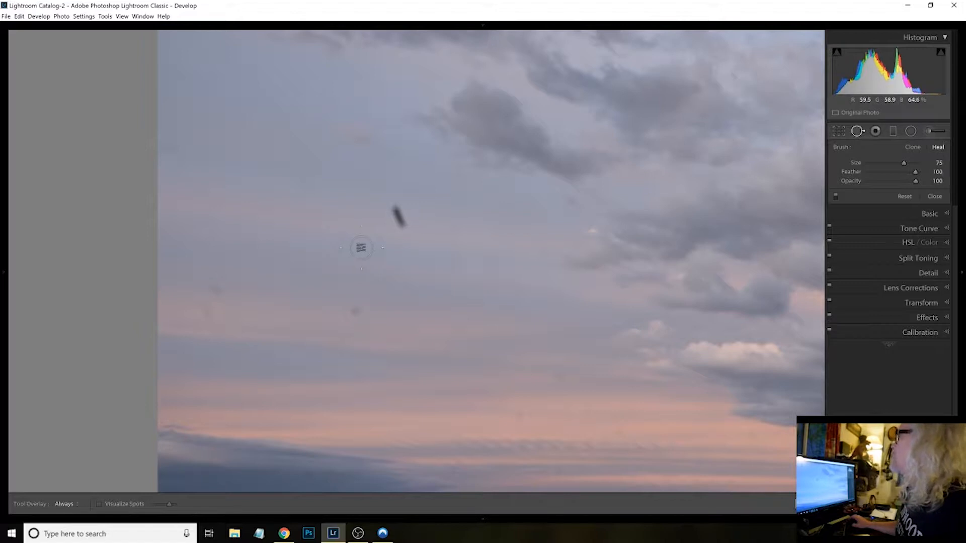
scroll(361, 247, up, 3)
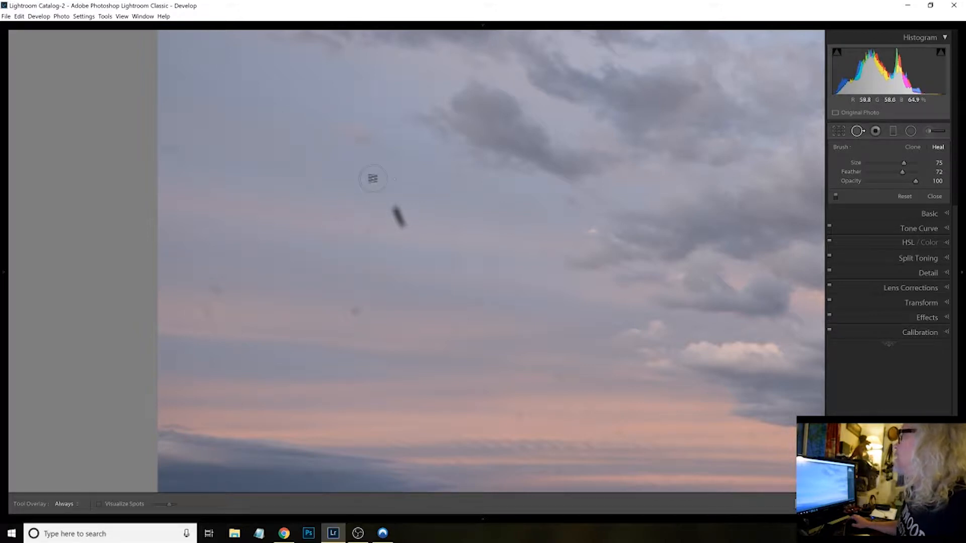
scroll(361, 266, up, 3)
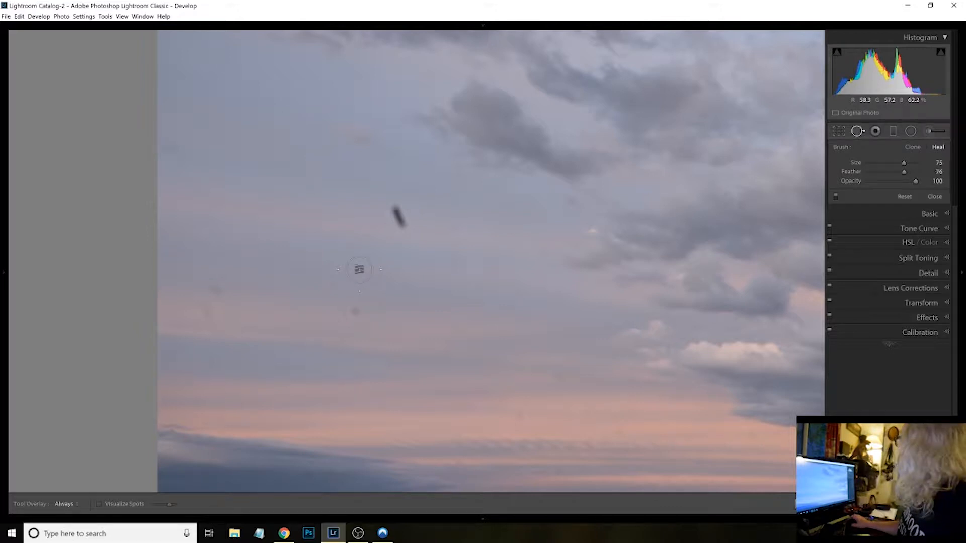
scroll(359, 270, down, 3)
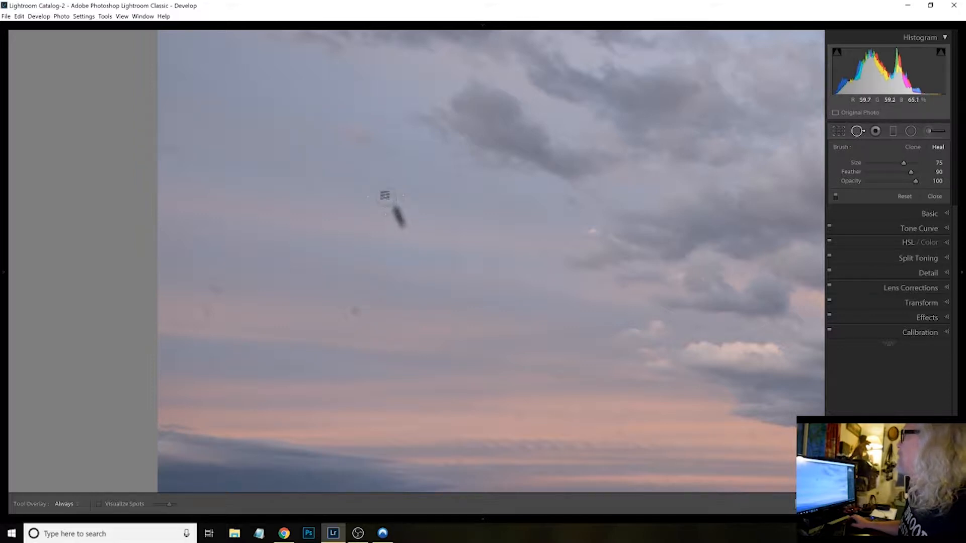
scroll(384, 194, down, 2)
scroll(384, 193, down, 4)
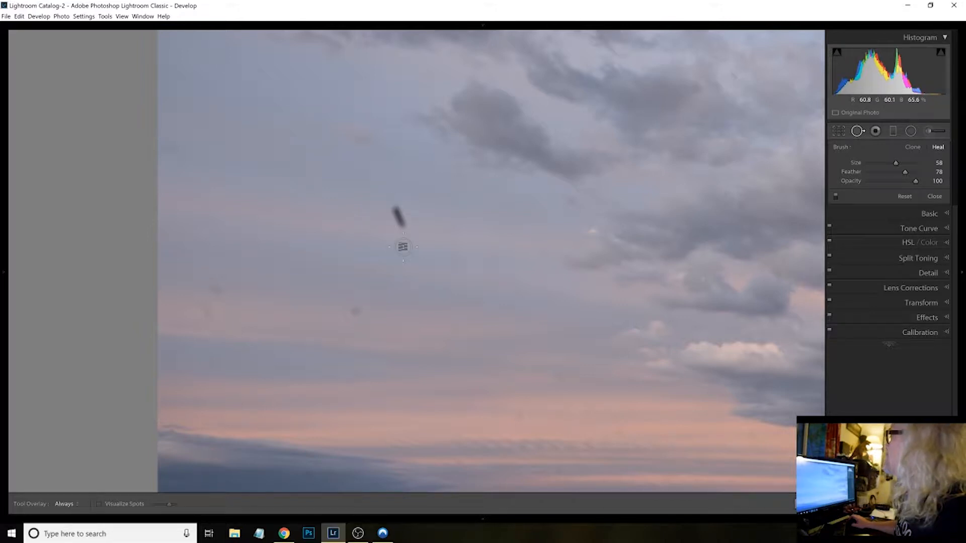
scroll(400, 237, up, 1)
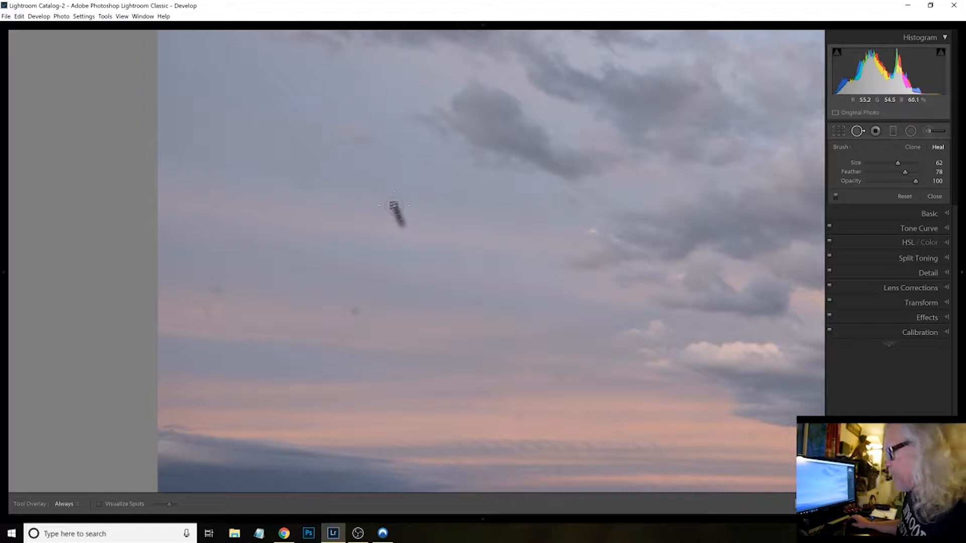
Step: Use Visualize Spots with a fine-tuned threshold to find faint dust marks, and examine the sky in the normal view
click(100, 504)
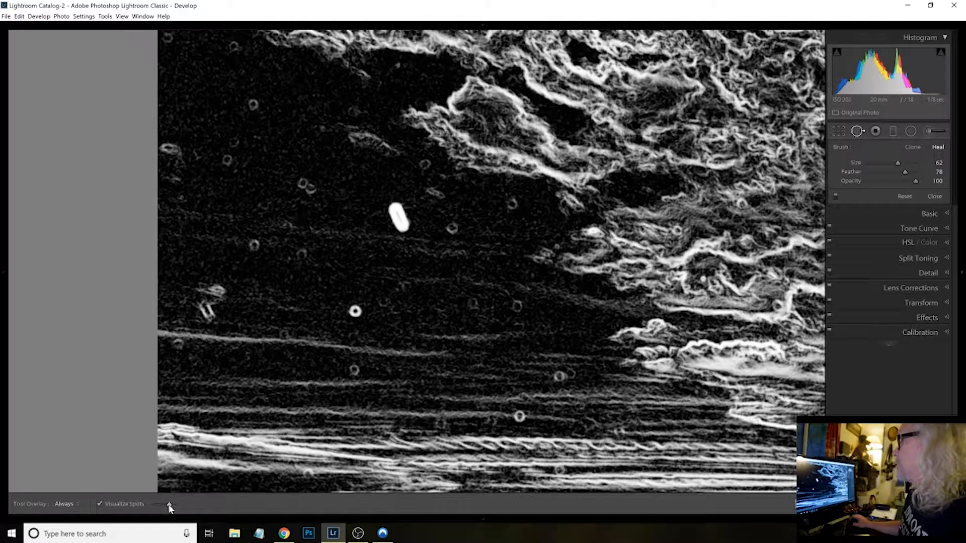
drag(170, 504, 172, 504)
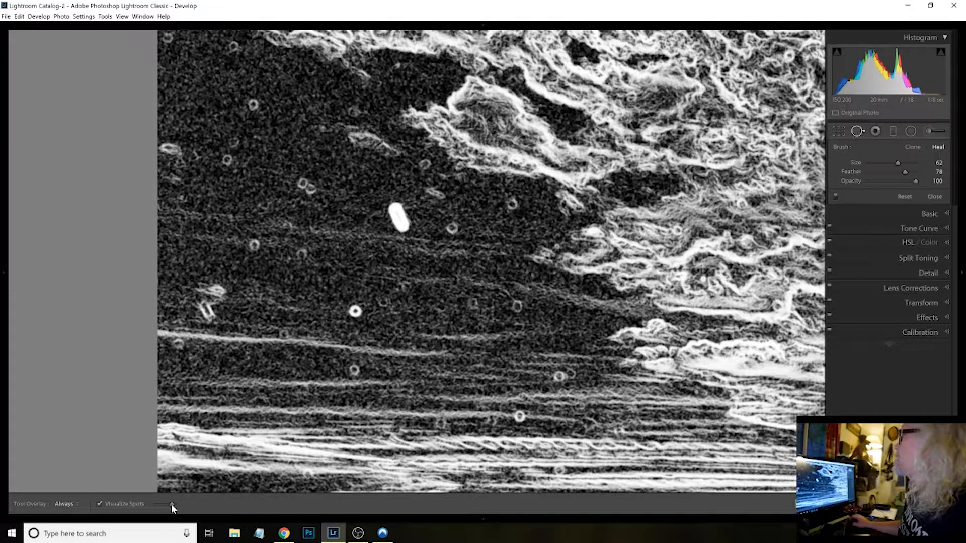
drag(171, 504, 170, 504)
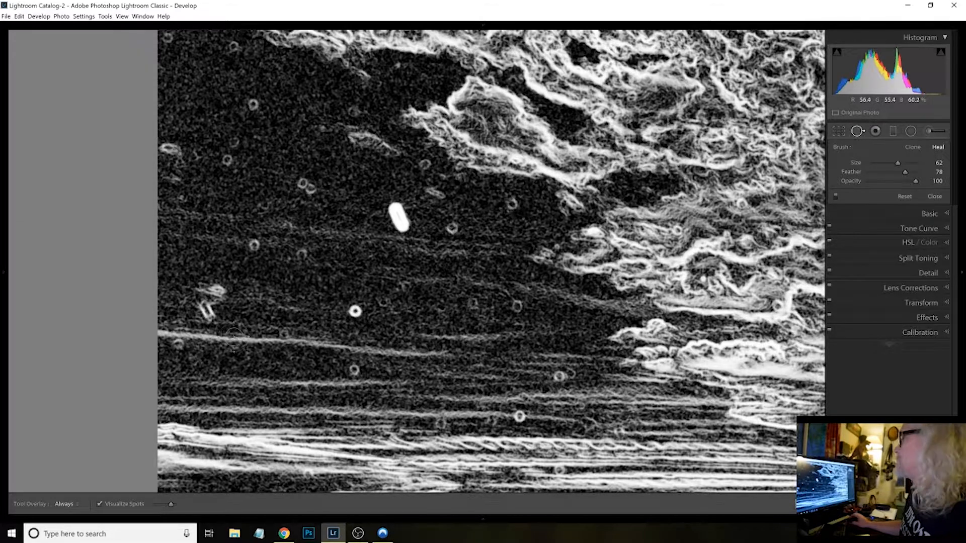
click(101, 503)
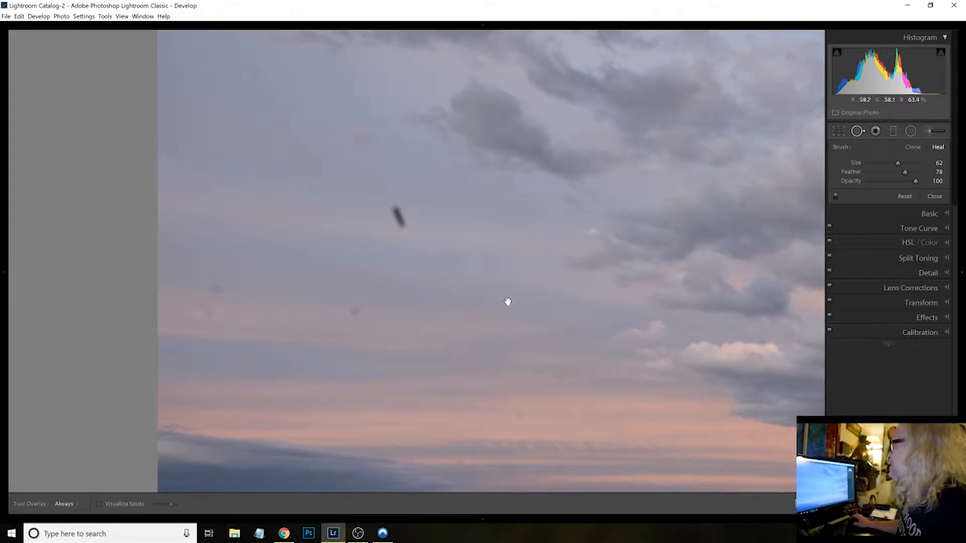
drag(542, 330, 300, 330)
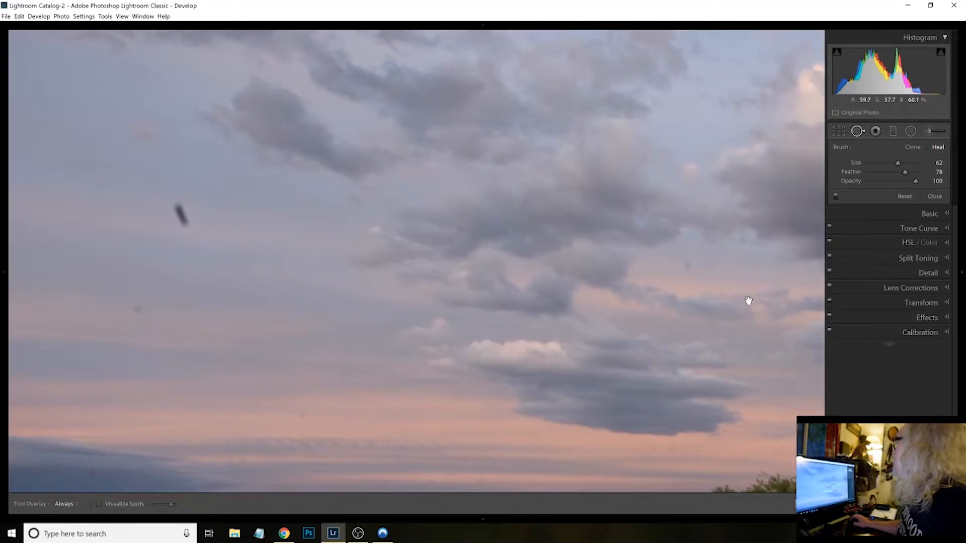
drag(748, 302, 191, 310)
mouse_move(662, 228)
mouse_down()
mouse_move(444, 280)
mouse_move(242, 256)
mouse_move(201, 336)
mouse_move(302, 204)
mouse_move(668, 223)
mouse_up()
drag(204, 268, 715, 293)
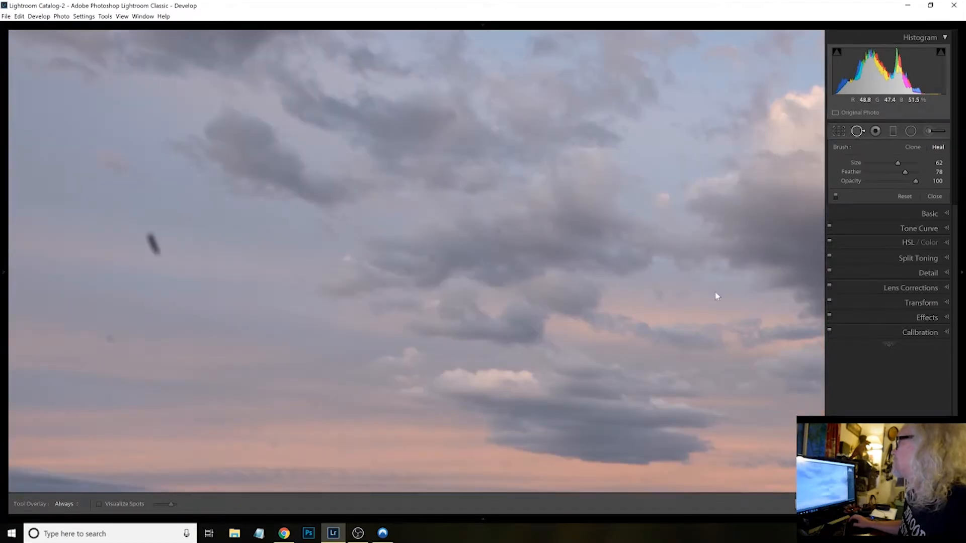
drag(205, 305, 427, 299)
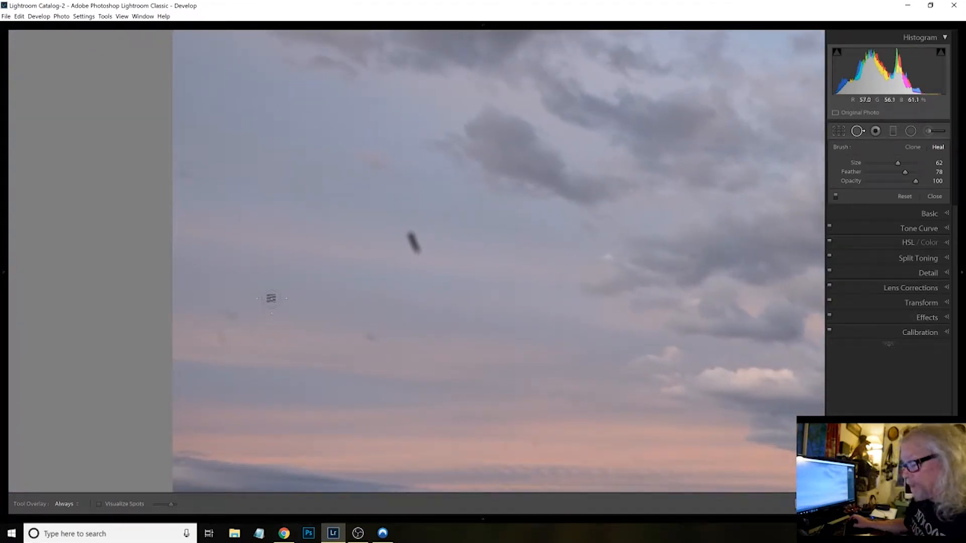
Step: Compare the sky with Visualize Spots on and off, and heal the dark streak along its full length with one brush stroke
click(99, 505)
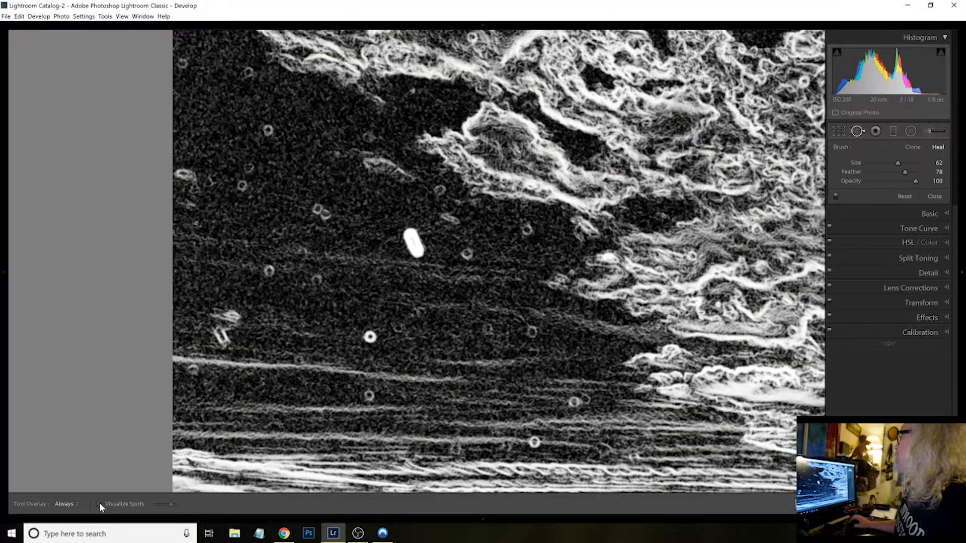
click(99, 504)
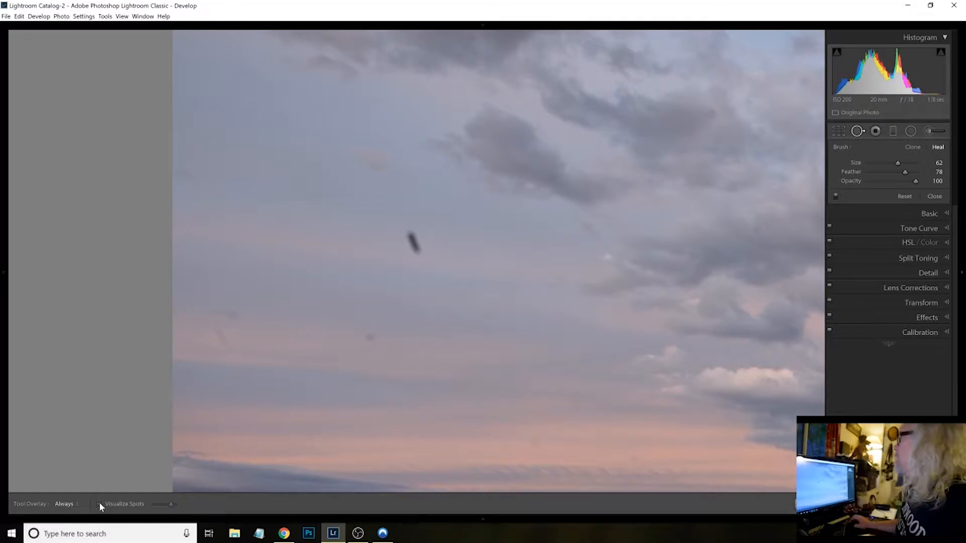
click(100, 505)
click(99, 505)
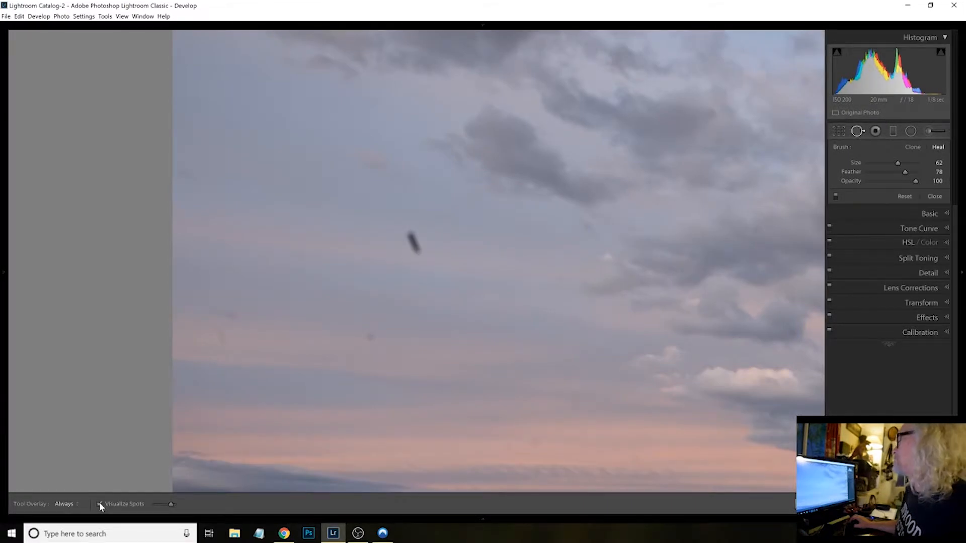
click(99, 505)
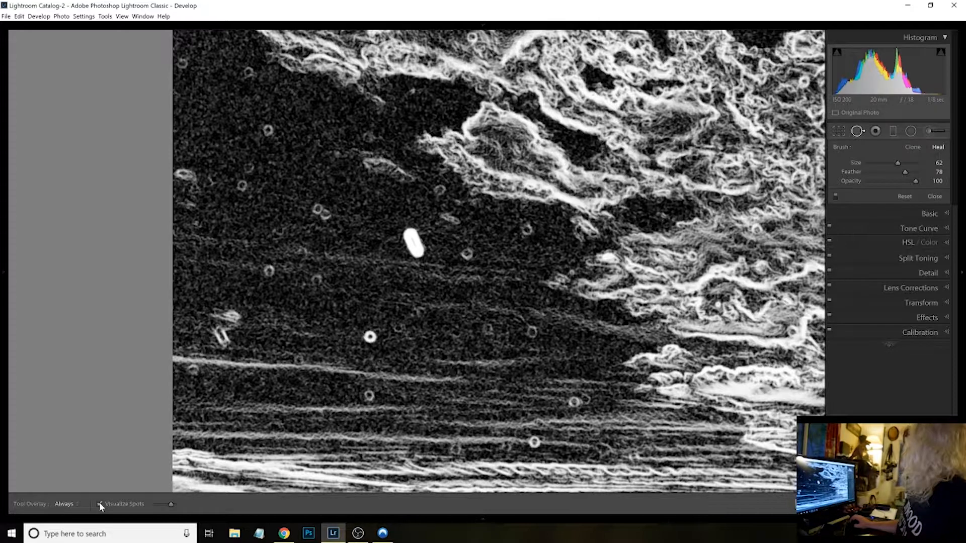
click(99, 503)
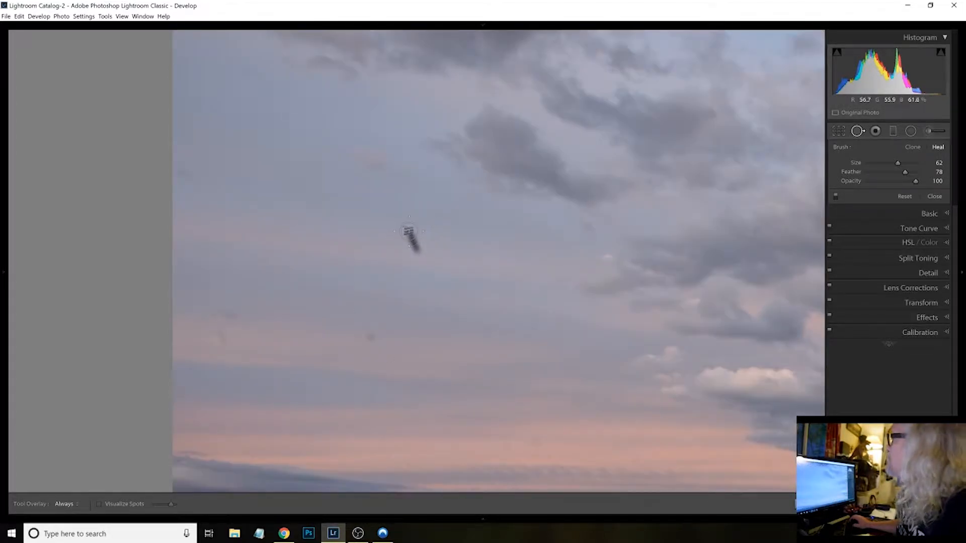
drag(408, 231, 428, 274)
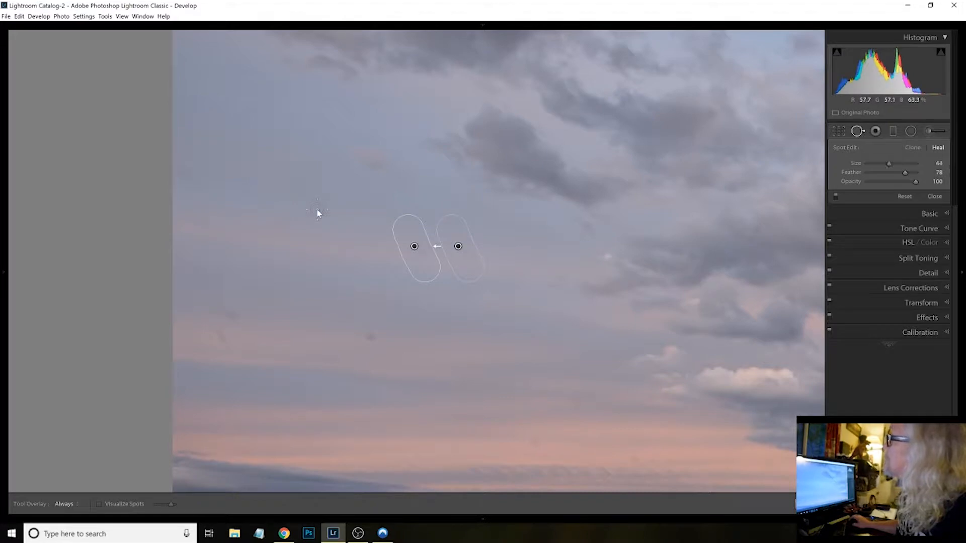
click(317, 210)
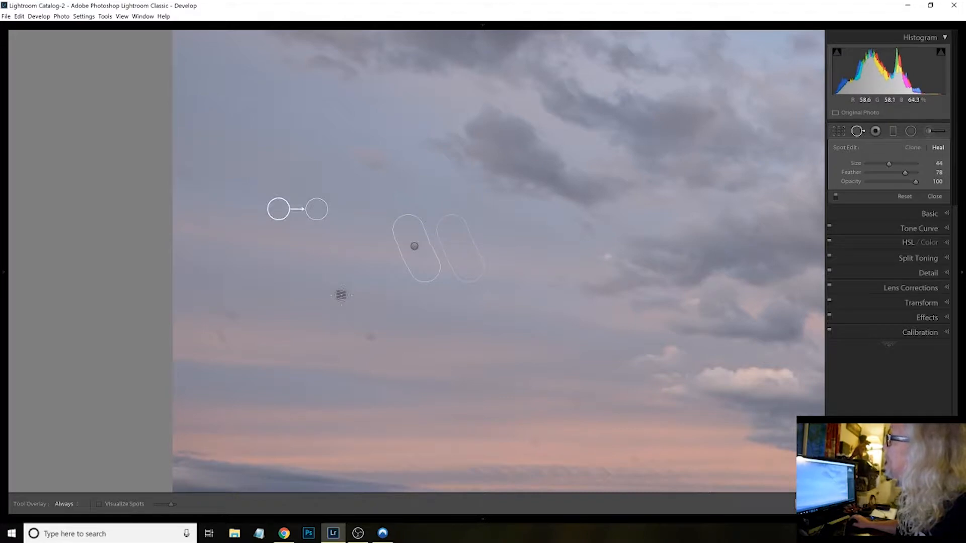
click(327, 217)
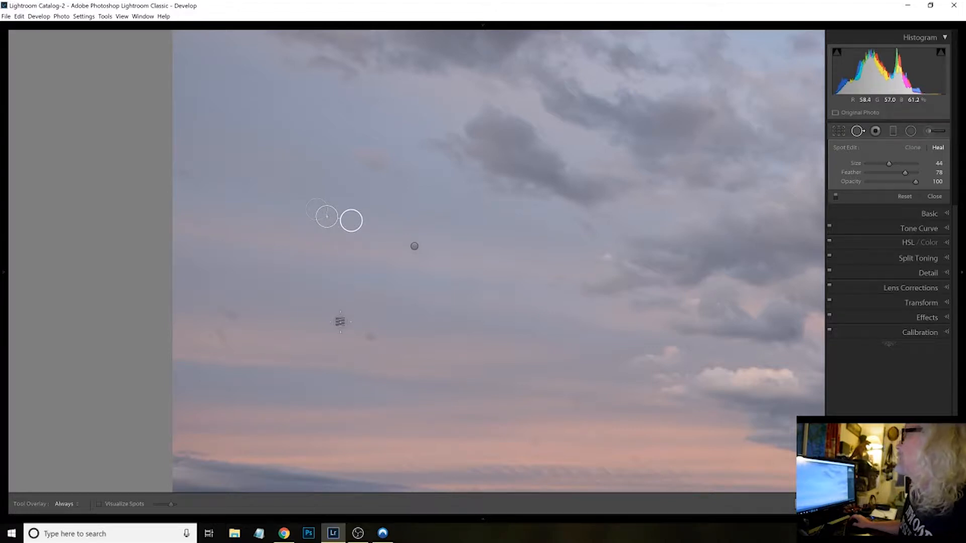
key(ctrl+z)
key(ctrl+z)
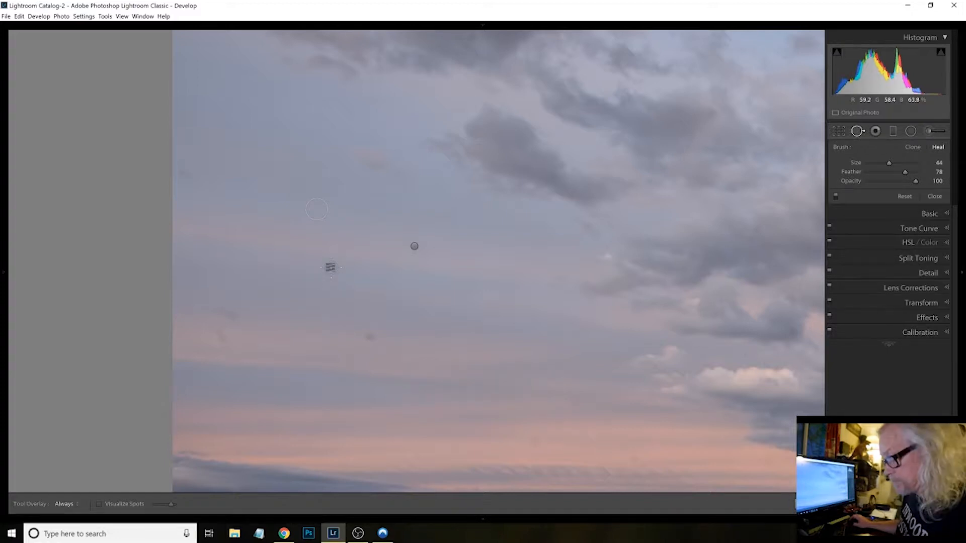
key(ctrl+z)
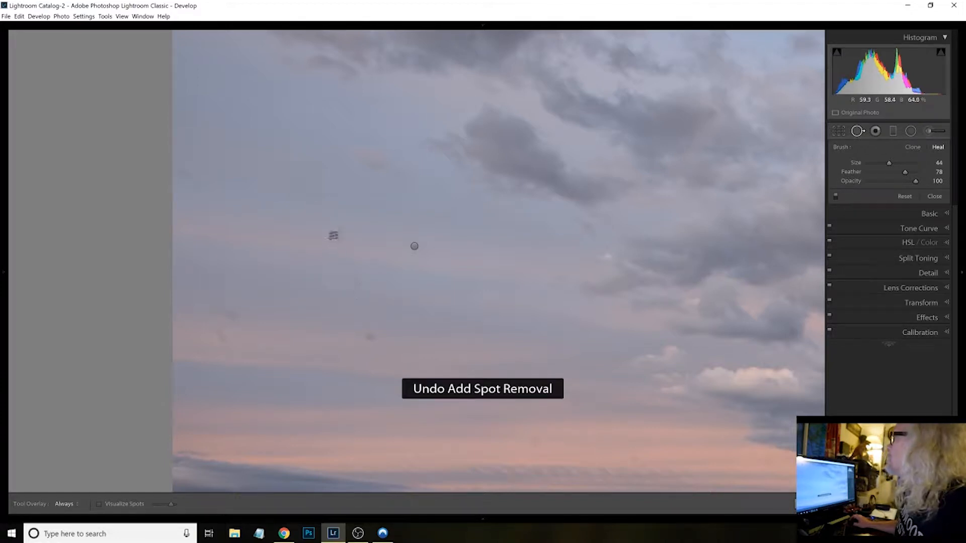
Step: Heal the two adjacent faint dust spots up and left of the healed streak with one size 44 brush stroke
drag(316, 208, 328, 216)
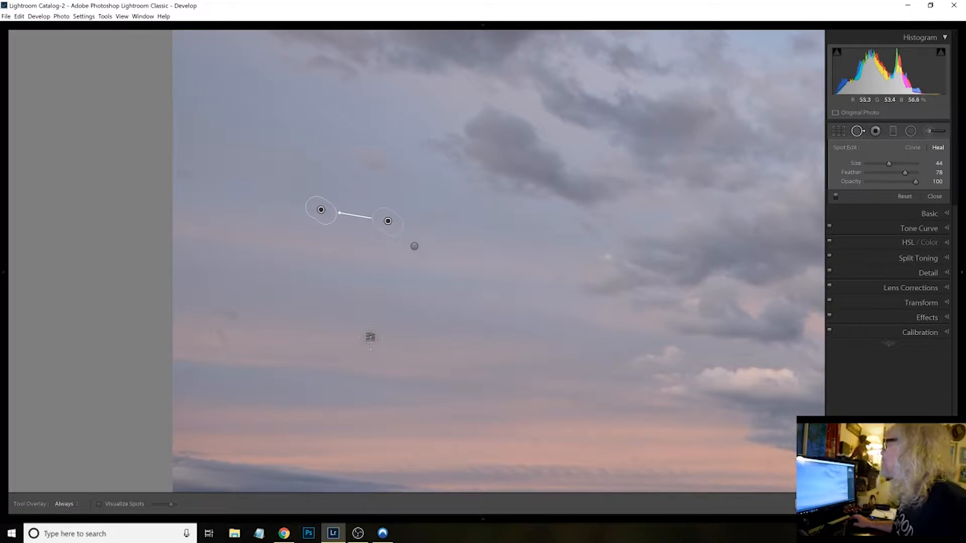
Step: Heal the faint dust spots along the left side and upper-left corner of the sky with a size 50 brush
scroll(369, 337, up, 2)
drag(218, 333, 224, 340)
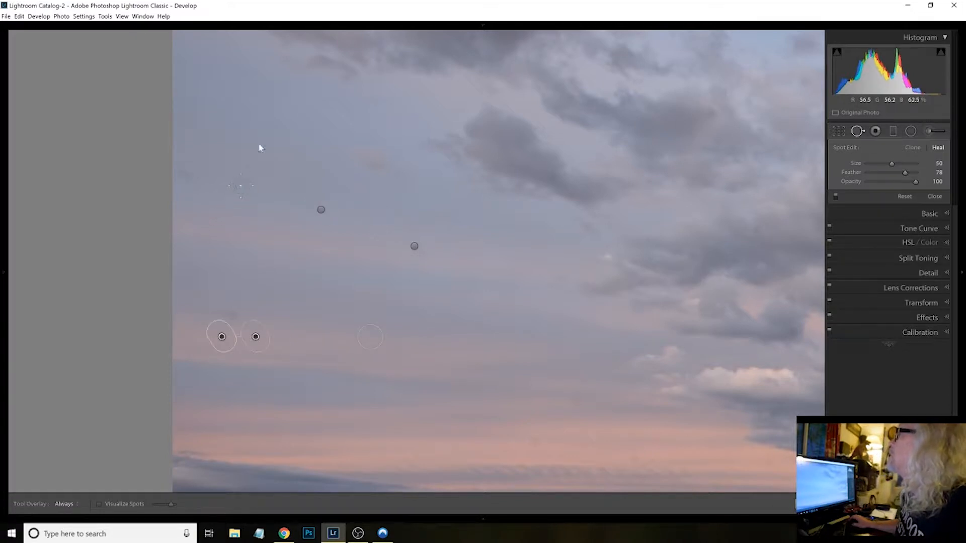
click(250, 147)
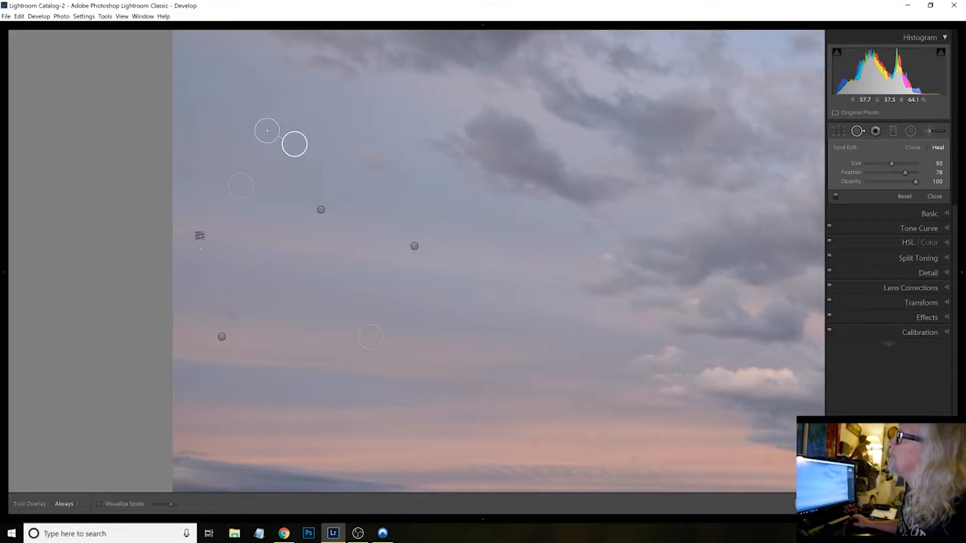
drag(193, 177, 175, 172)
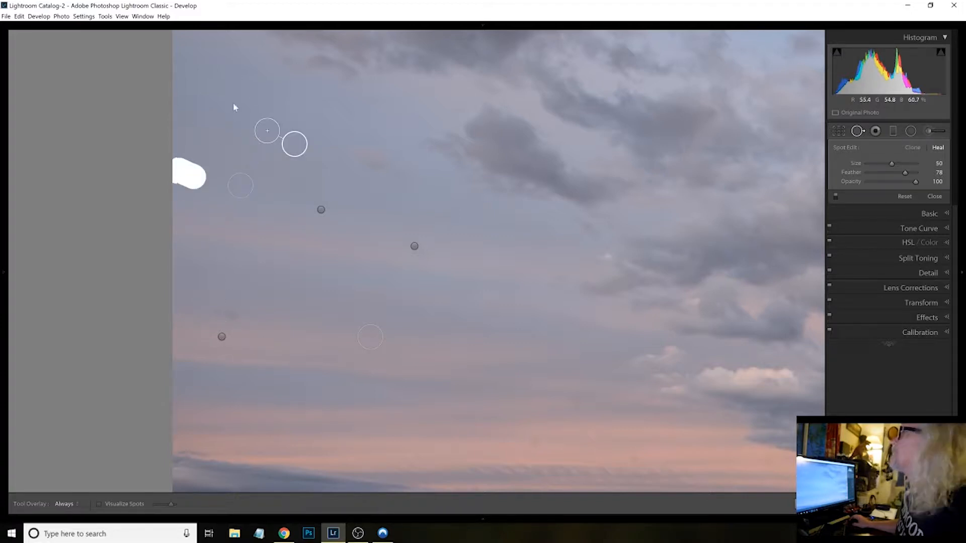
click(246, 48)
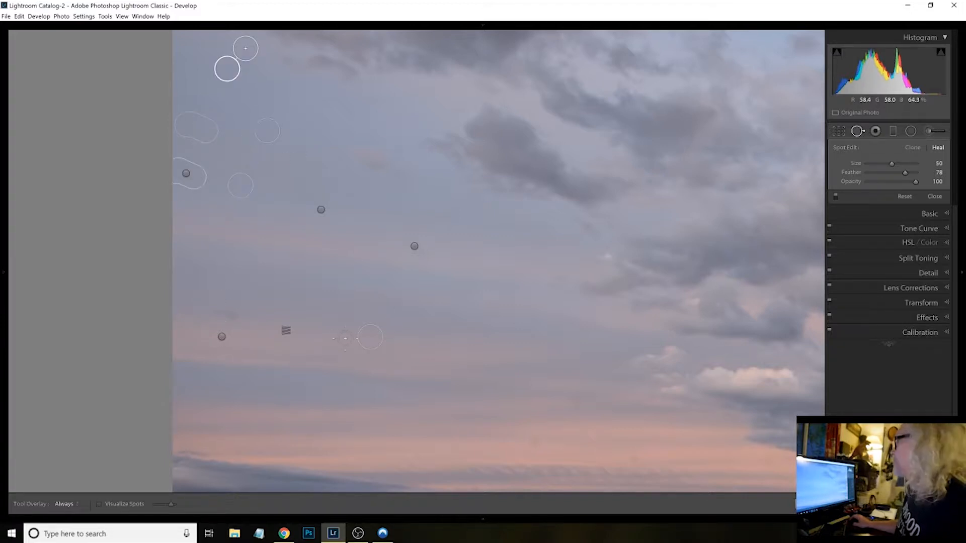
mouse_move(255, 222)
mouse_down()
mouse_move(313, 345)
mouse_move(450, 281)
mouse_up()
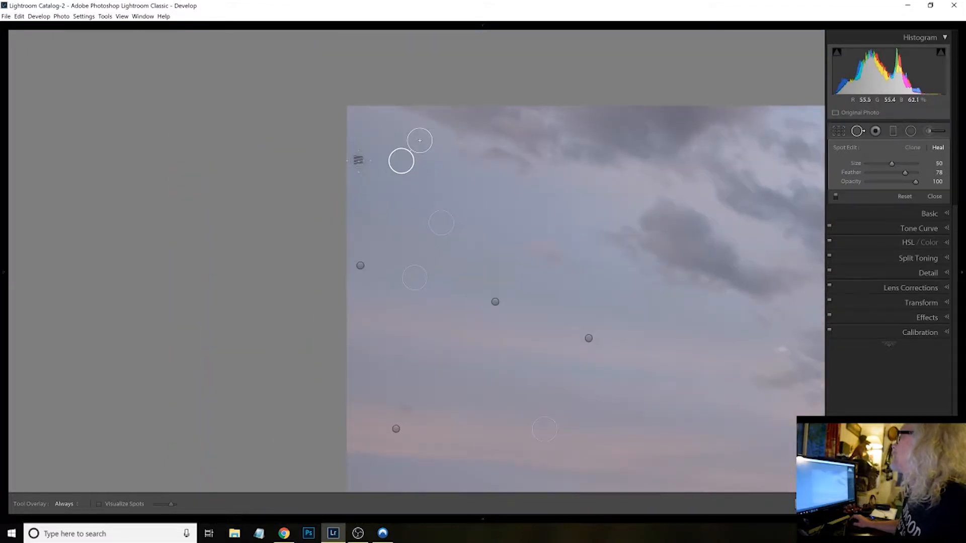
click(358, 158)
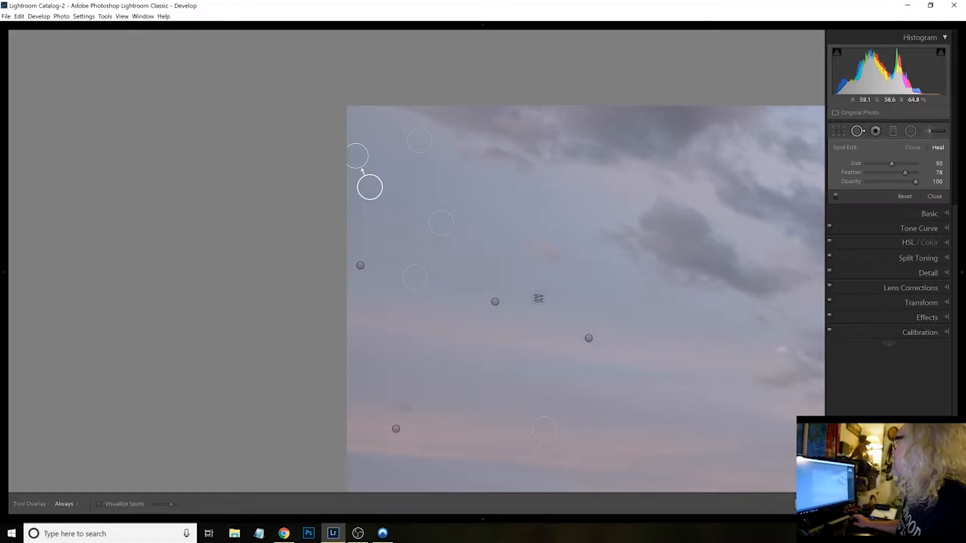
Step: Select the existing heal over the dark streak and move its sample source to clean sky left of the streak
mouse_move(540, 300)
mouse_down()
mouse_move(416, 192)
mouse_move(428, 188)
mouse_up()
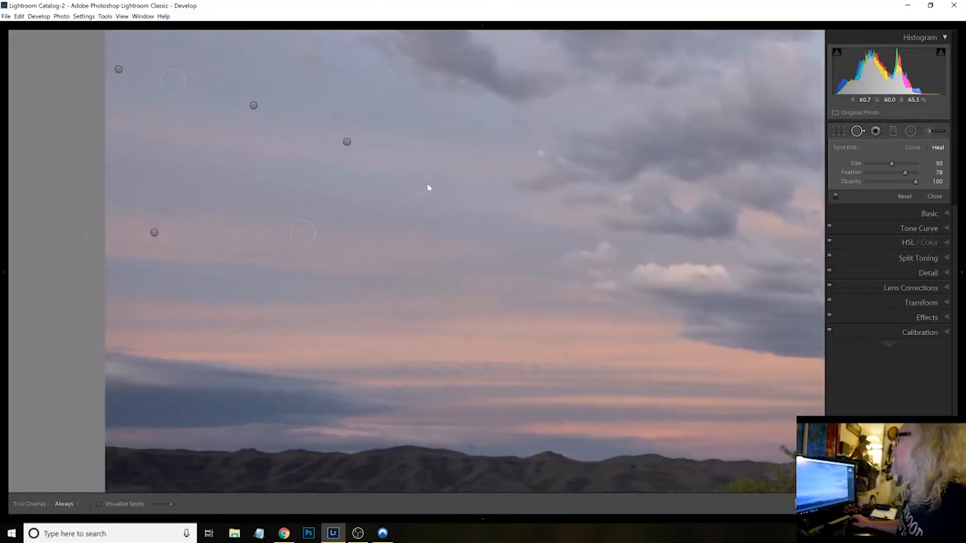
click(358, 158)
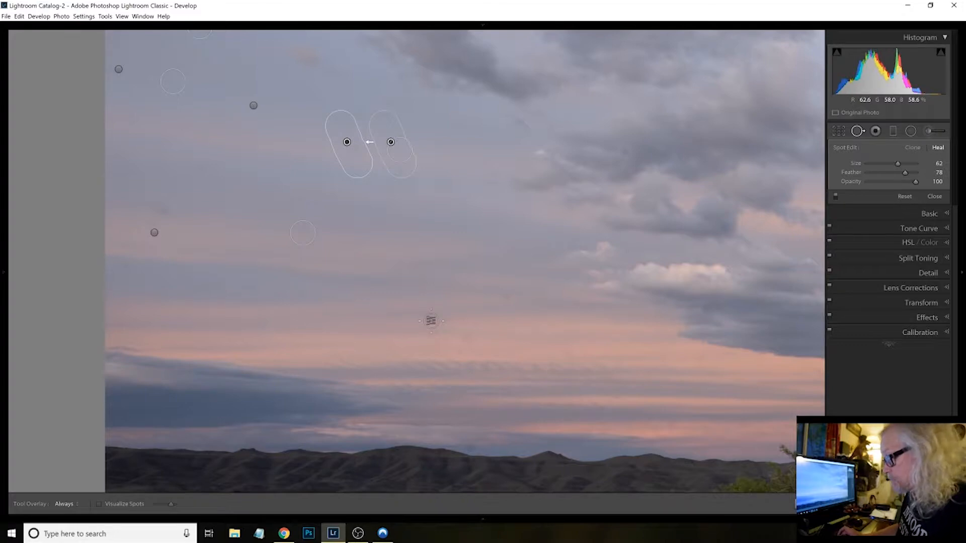
drag(391, 142, 403, 144)
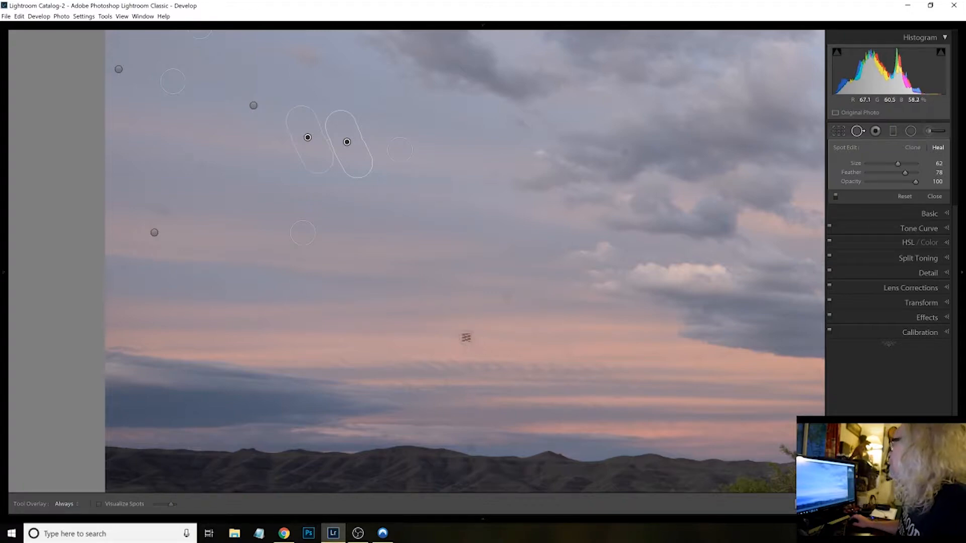
Step: Heal the visible dust spots in the pink band, the blue sky beside the clouds, and the grey clouds with a size 50 brush
click(468, 339)
alt+click(293, 135)
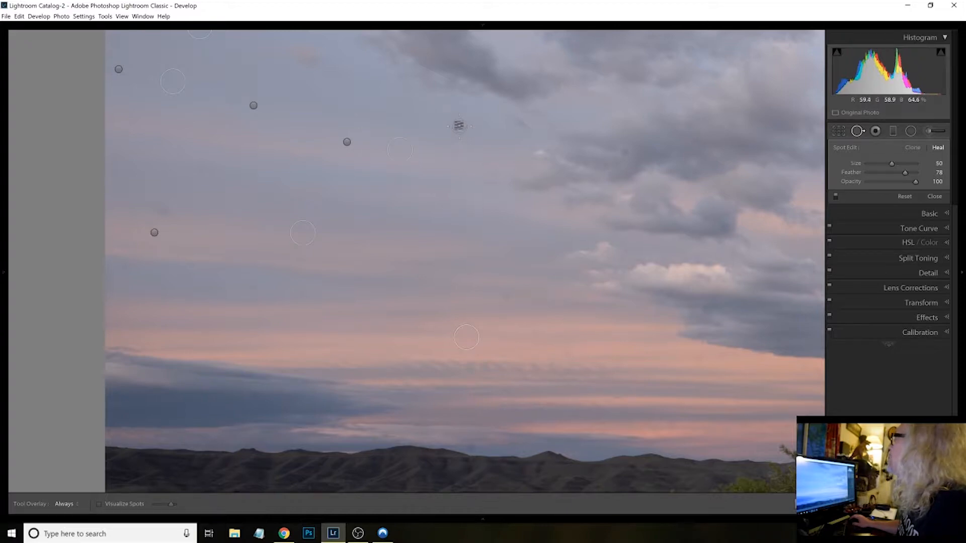
click(459, 126)
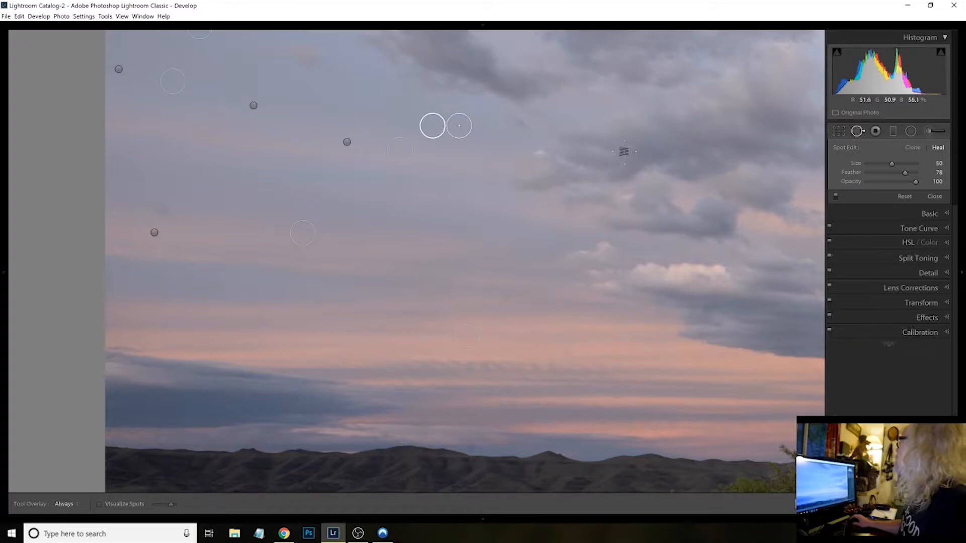
click(624, 151)
click(690, 124)
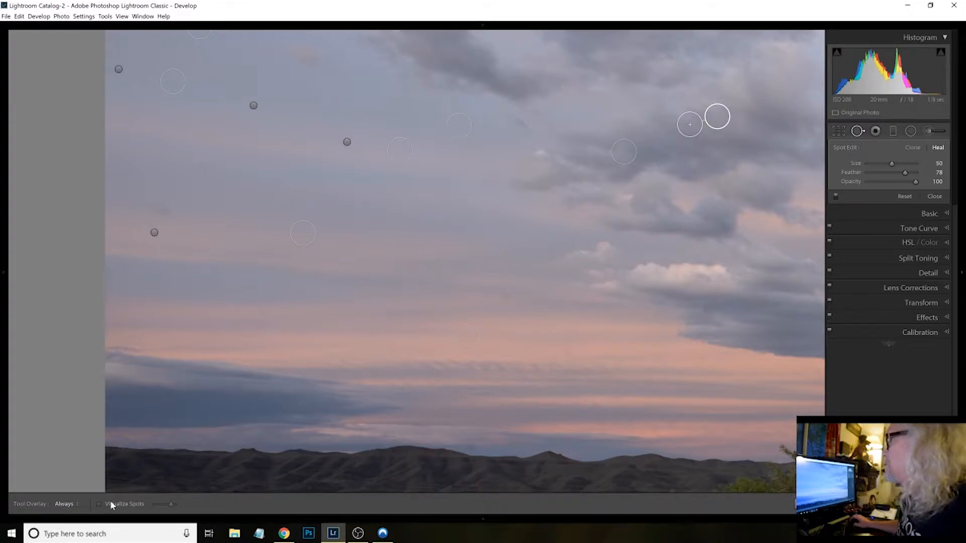
Step: Turn on Visualize Spots and heal the ring-shaped dust spots in the open sky, choosing a new sample source where it lands on dust
key(a)
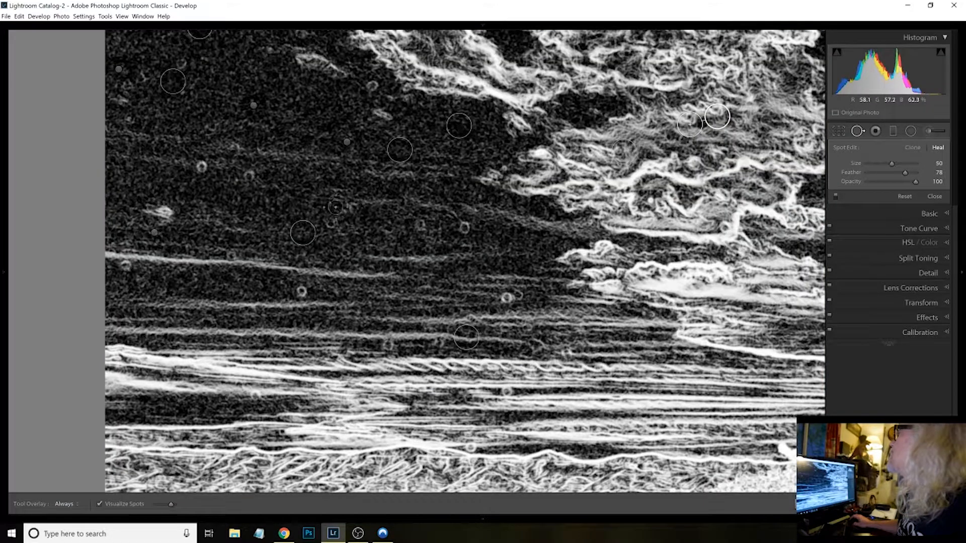
click(201, 166)
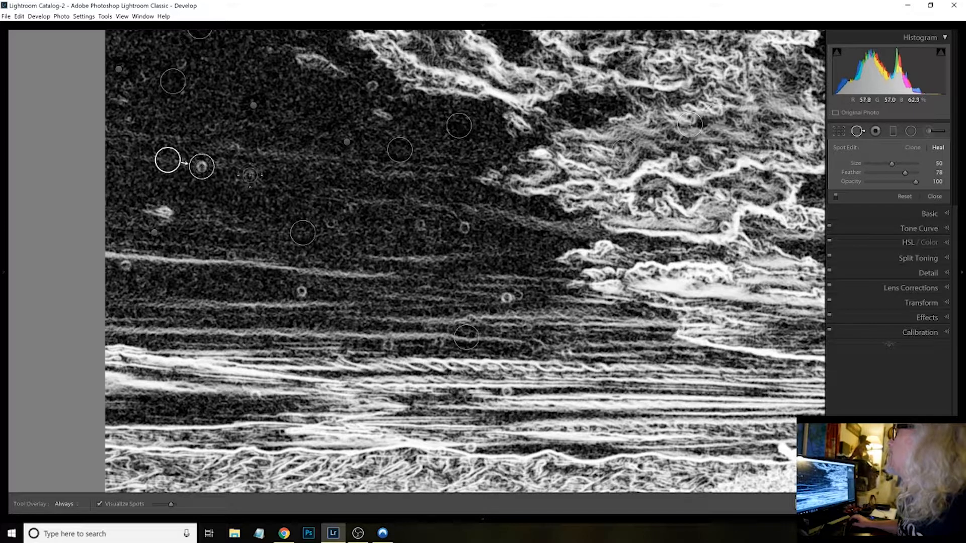
click(302, 290)
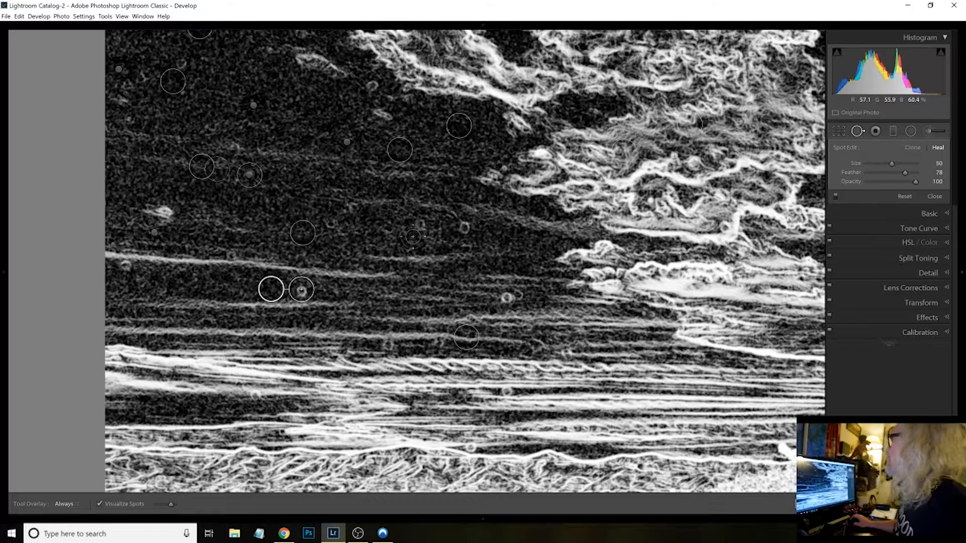
click(462, 231)
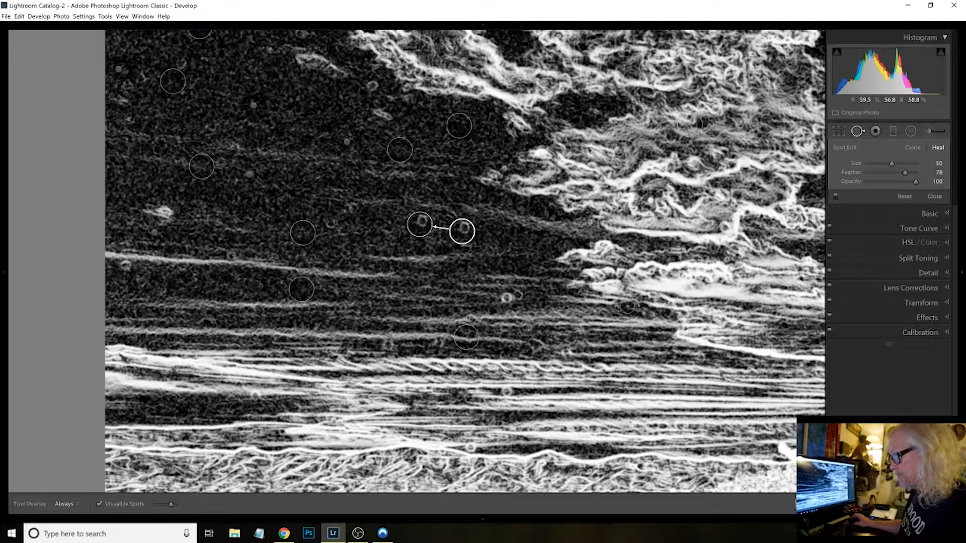
key(slash)
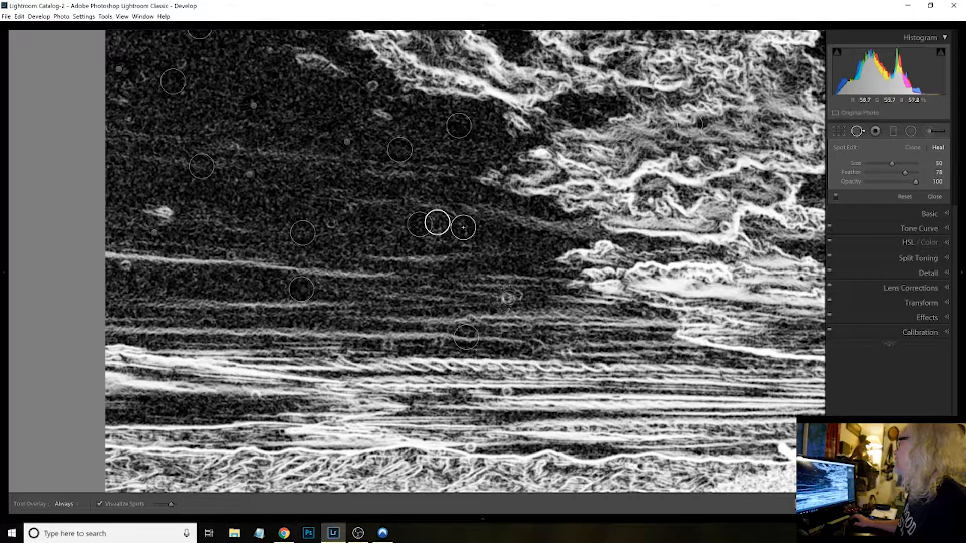
click(476, 297)
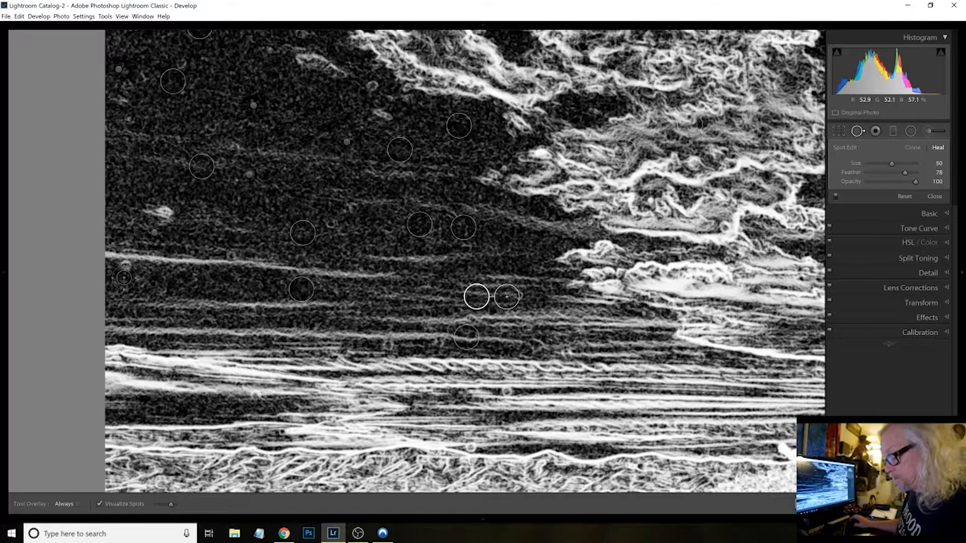
Step: Compare the sky without Visualize Spots, and heal the spot at the left edge, aligning its source with the same thin cloud line
click(99, 504)
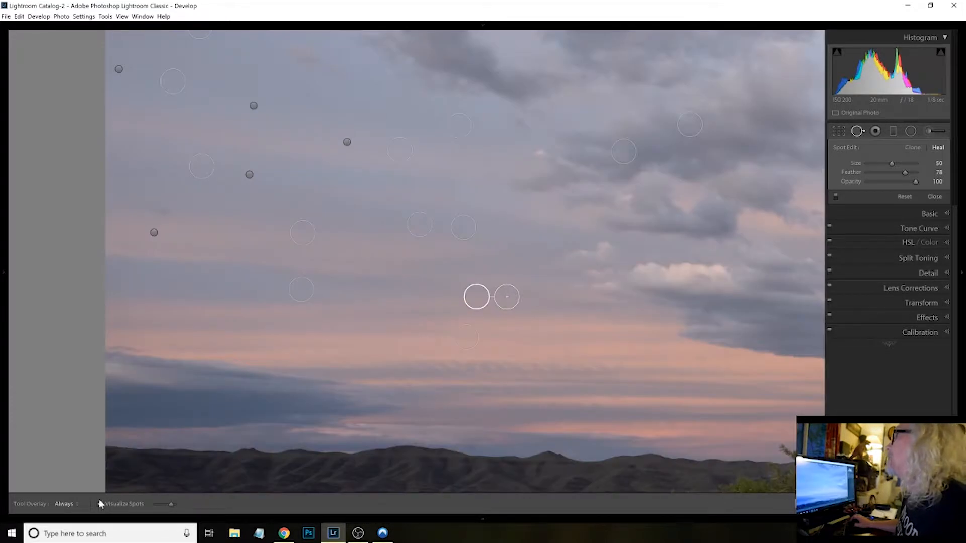
click(99, 504)
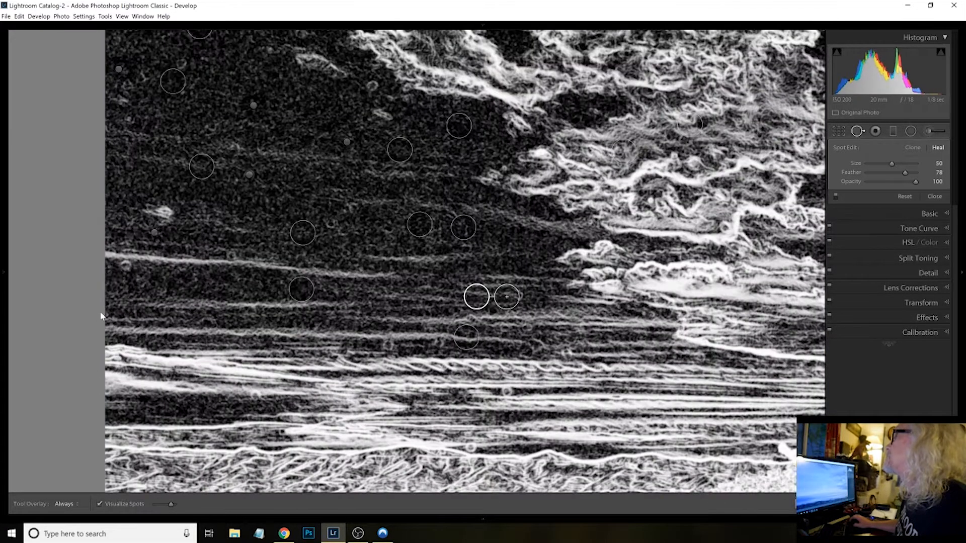
click(125, 267)
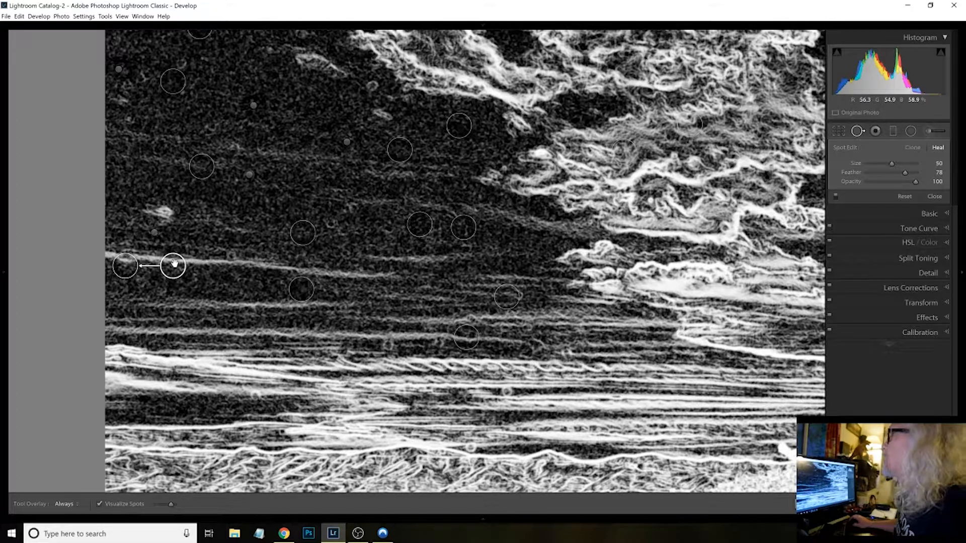
drag(175, 263, 175, 267)
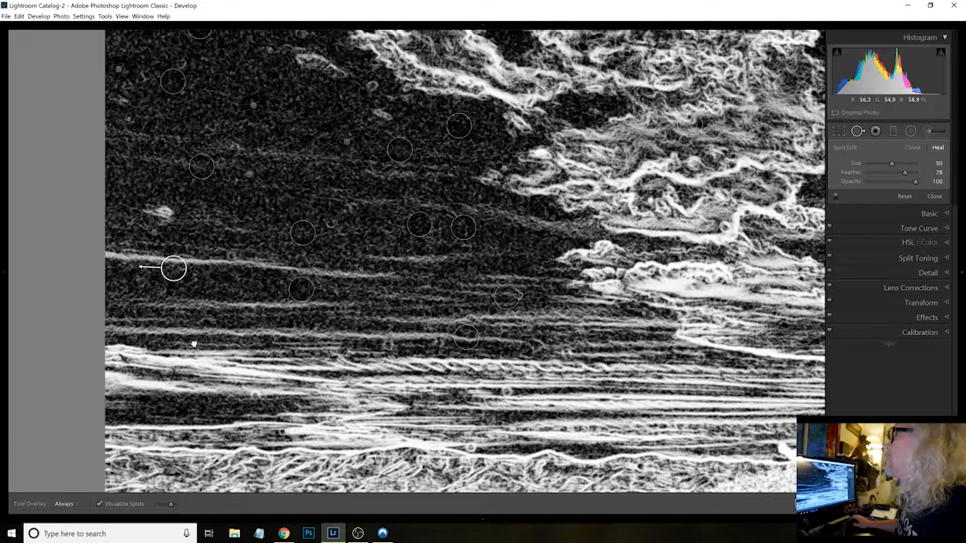
drag(149, 287, 117, 279)
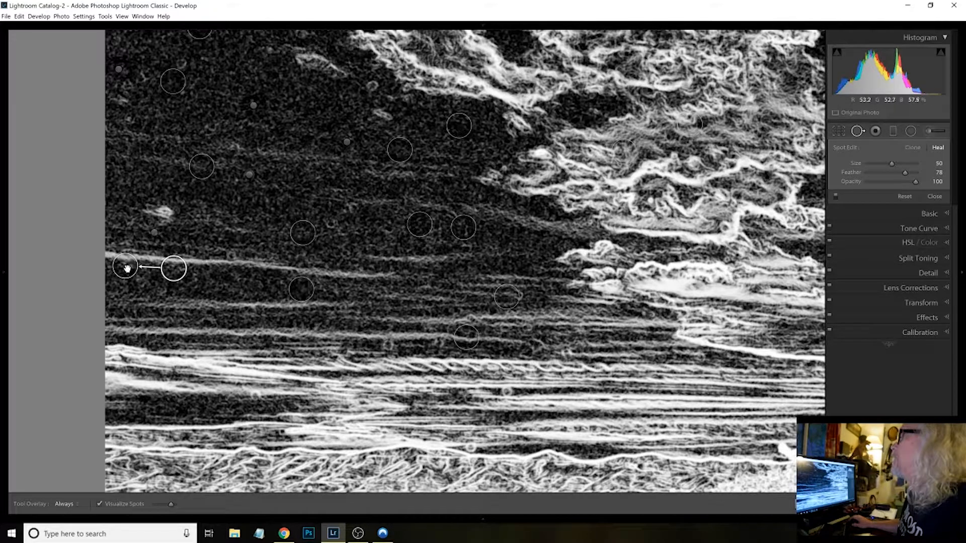
Step: Check the left-edge heal in the normal view, and heal the dust spot just above the dense cloud bands using Visualize Spots
click(100, 504)
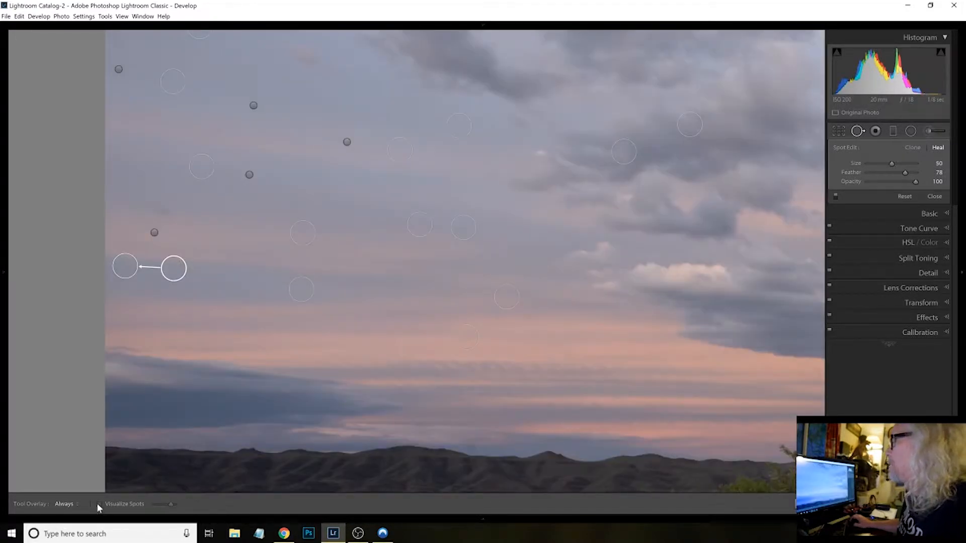
key(a)
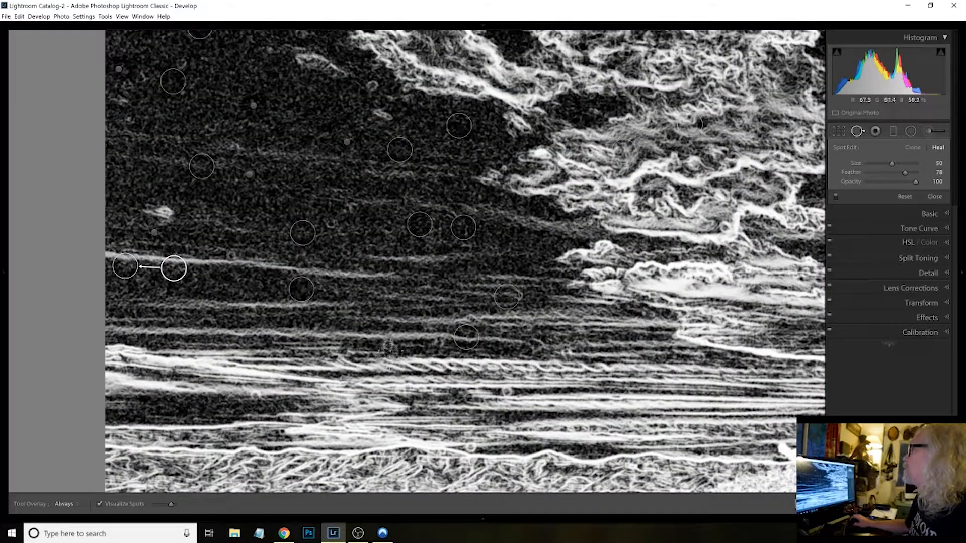
click(388, 348)
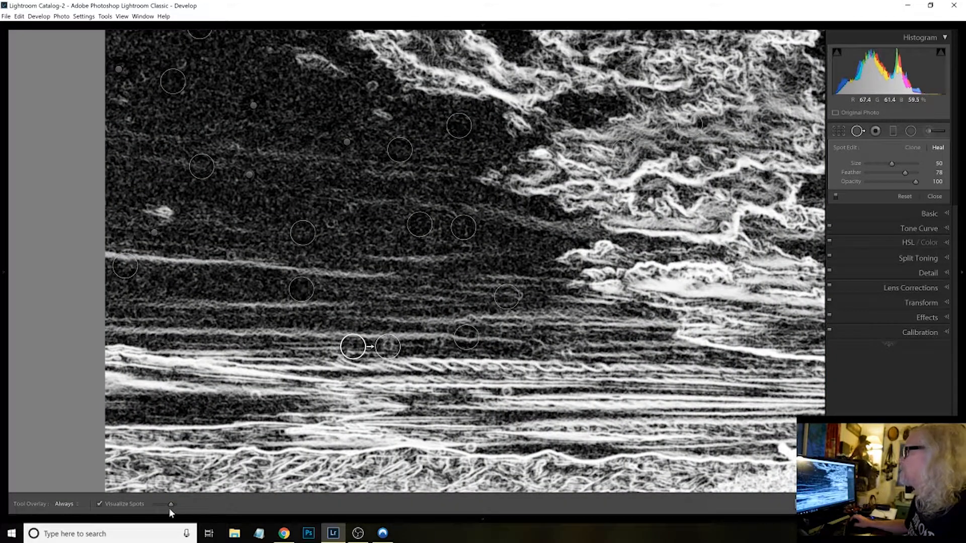
click(98, 503)
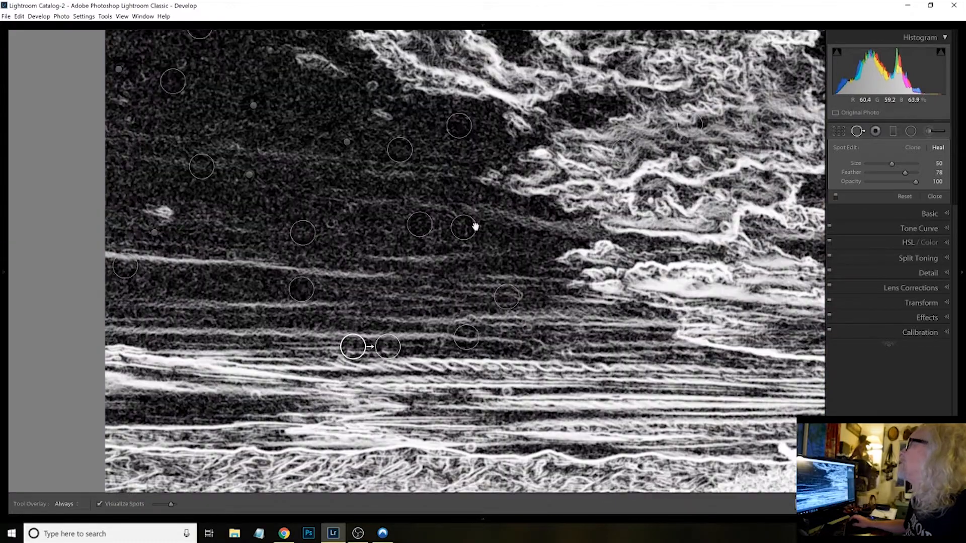
Step: Heal the remaining ring-shaped dust spots in the dark open areas of the upper-left sky with Visualize Spots on
drag(330, 176, 306, 358)
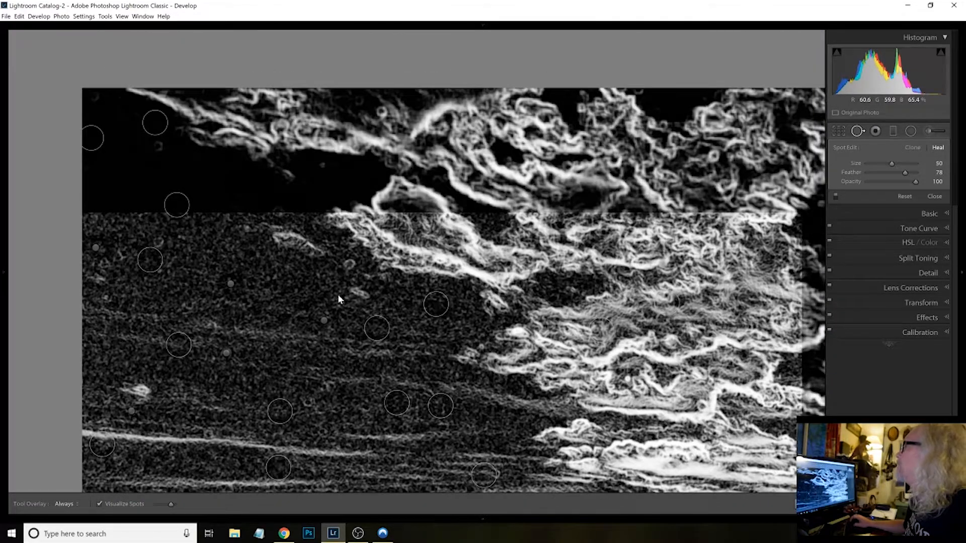
click(350, 264)
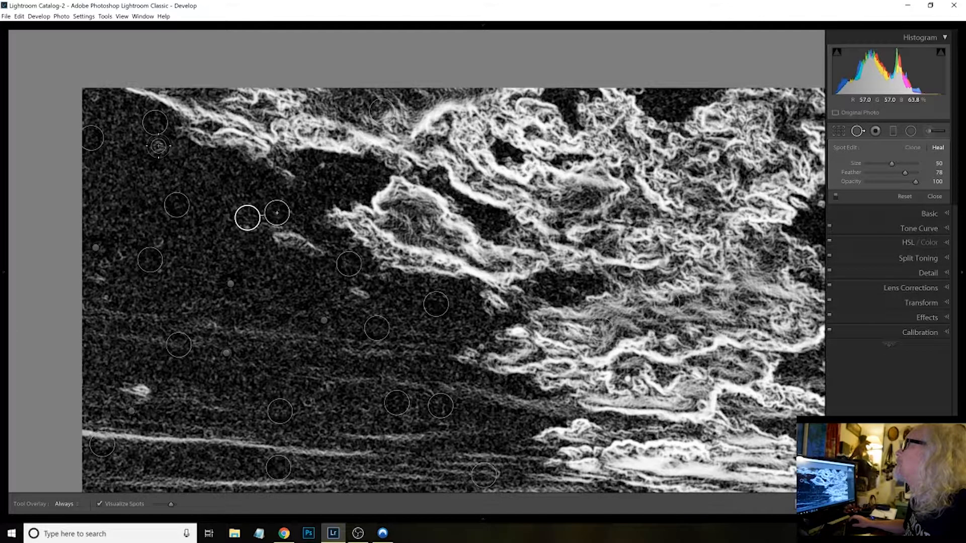
click(158, 146)
click(93, 100)
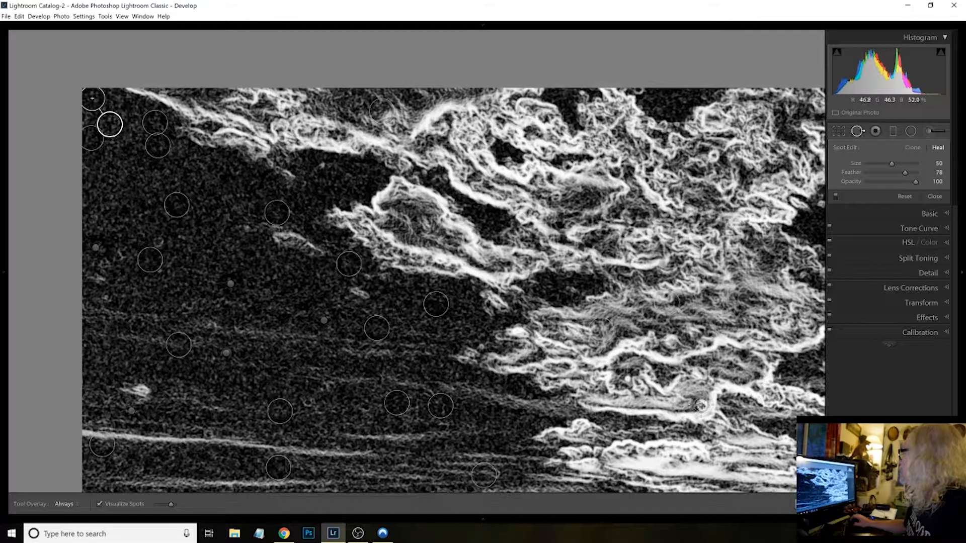
Step: Heal the dust spots among the clouds in the middle of the sky and at the photo's upper edge
click(701, 405)
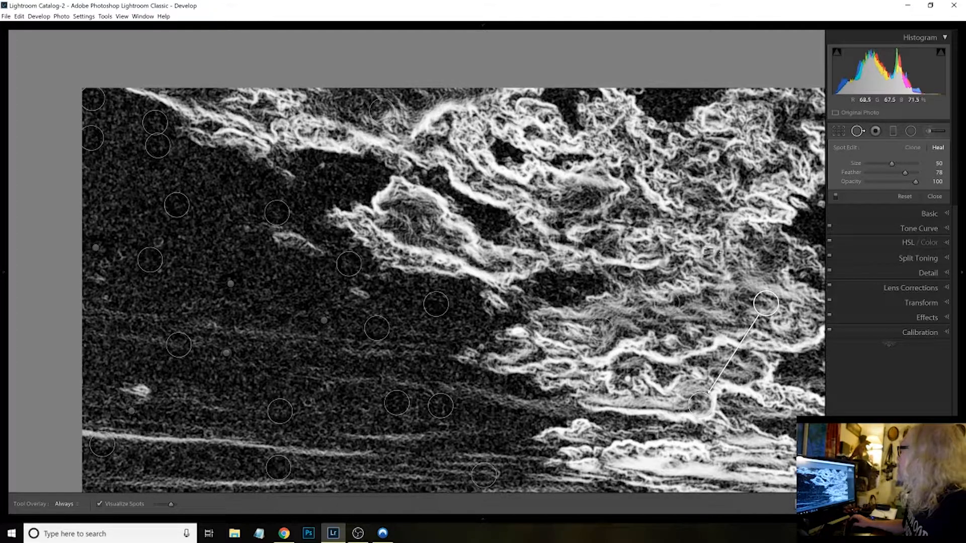
drag(761, 230, 486, 299)
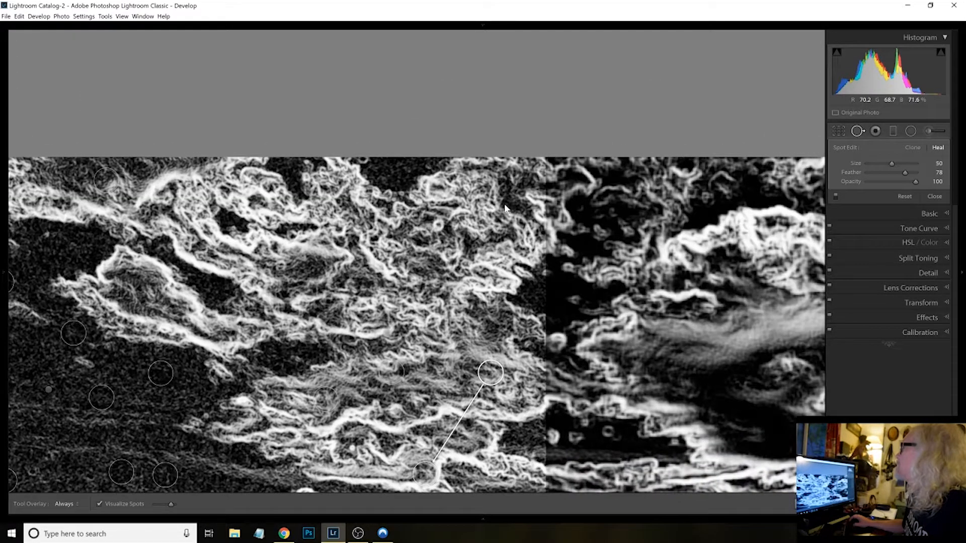
click(437, 226)
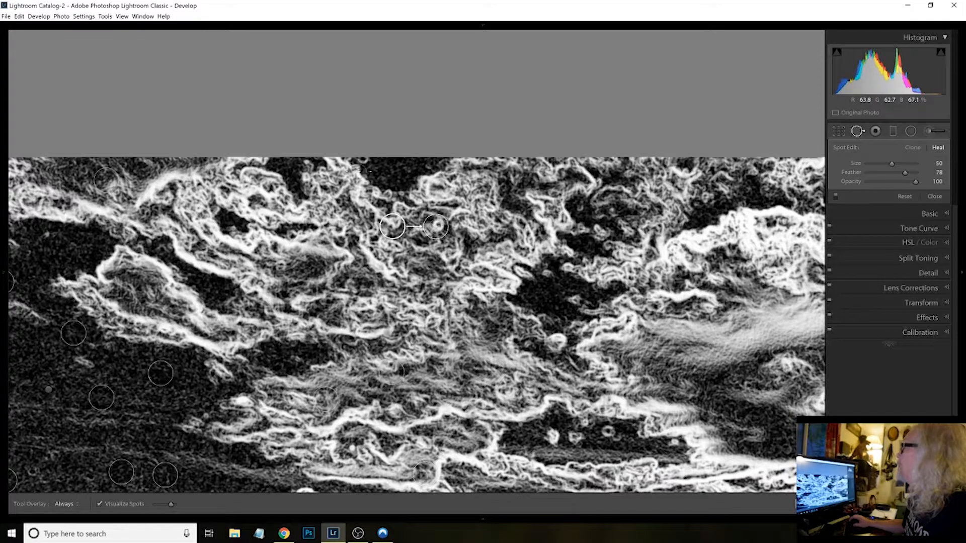
click(364, 160)
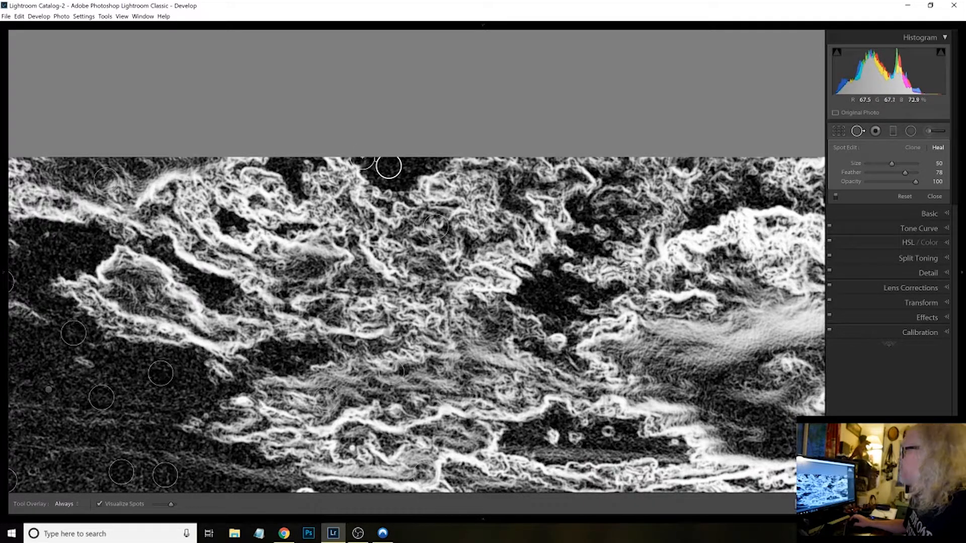
drag(648, 289, 439, 125)
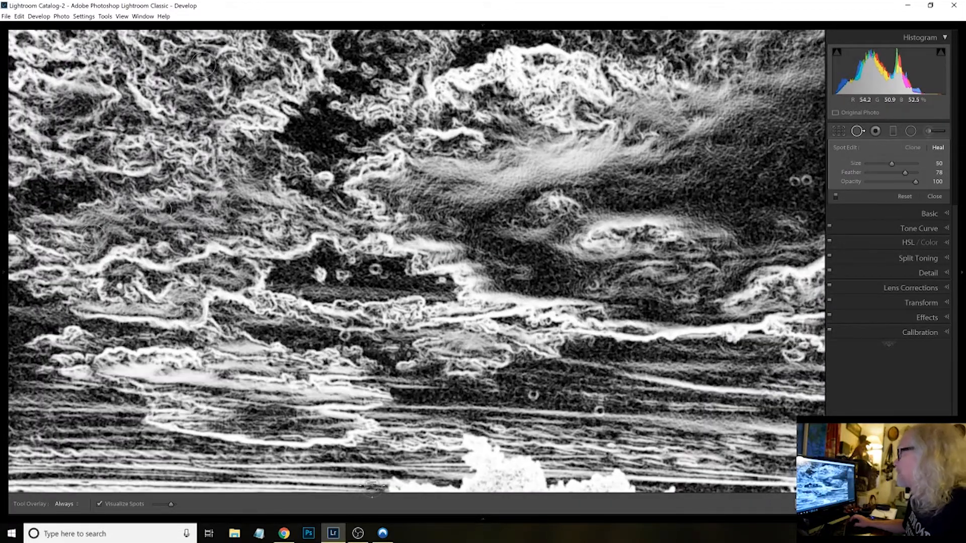
Step: Compare the sky with and without Visualize Spots, and heal two dust spots in the open sky beside the large dark cloud
click(99, 504)
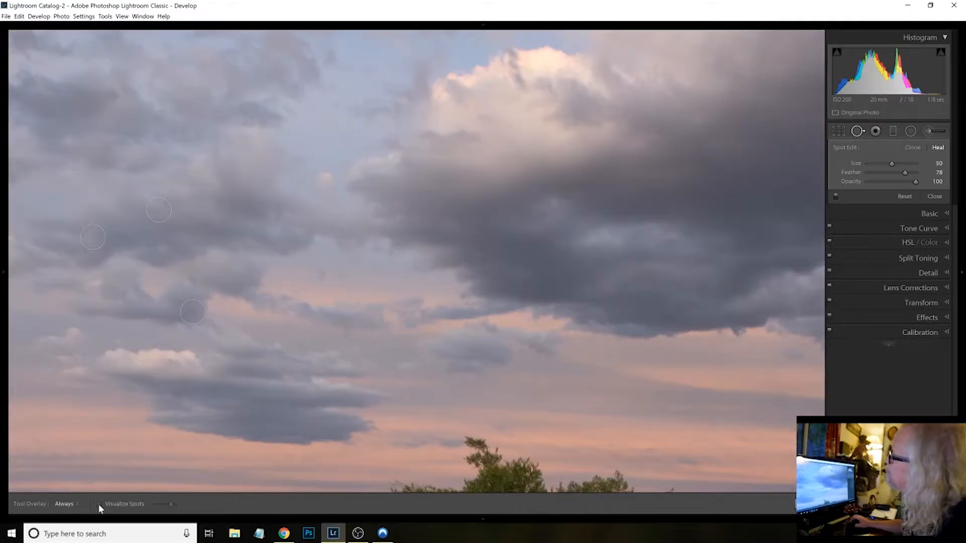
click(99, 504)
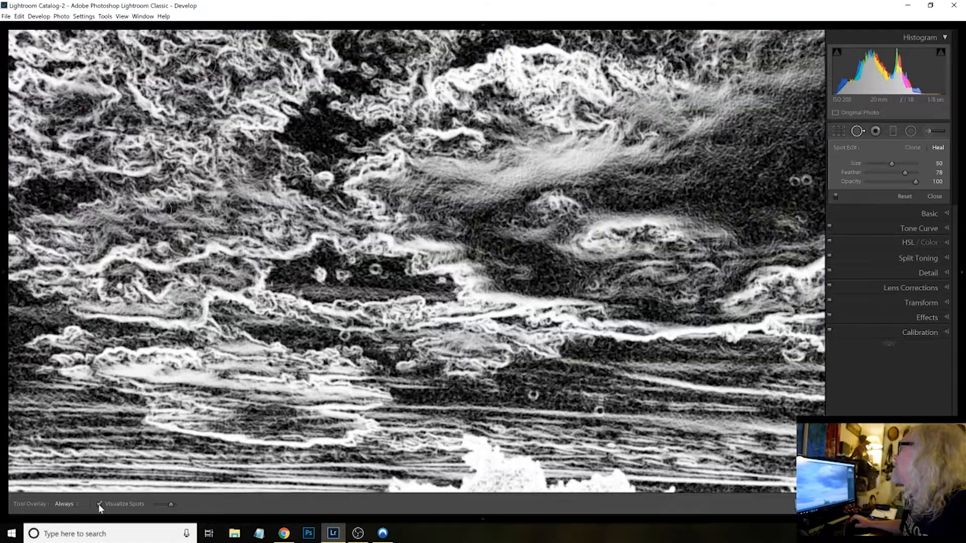
click(99, 504)
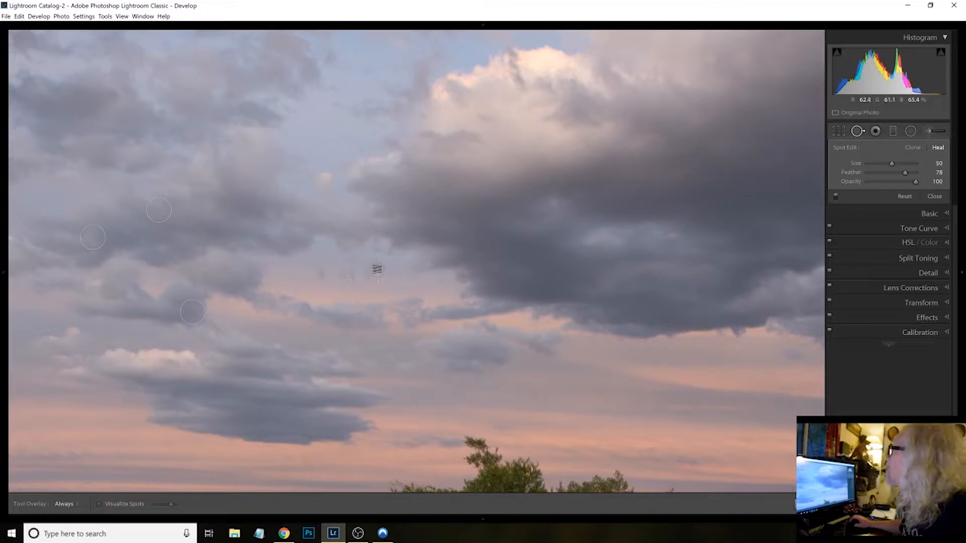
click(378, 270)
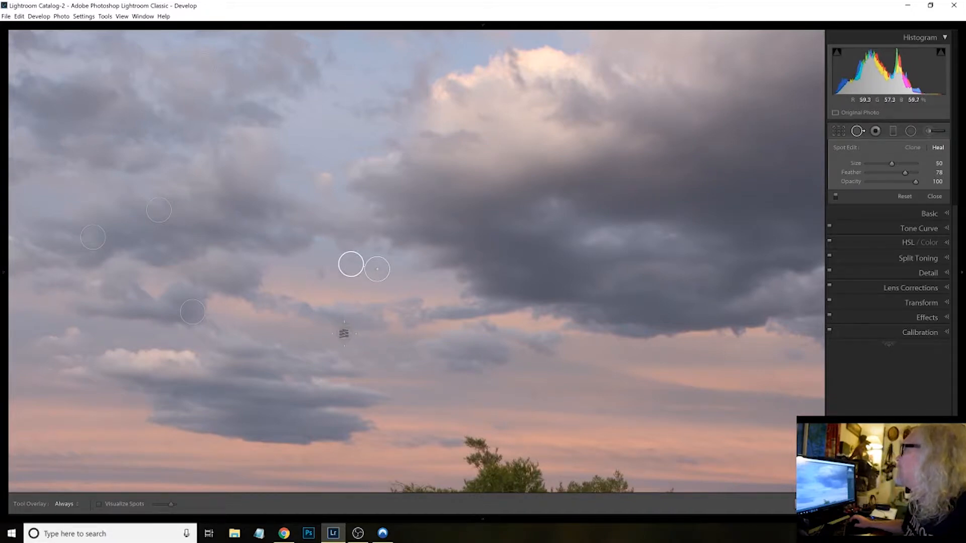
click(343, 332)
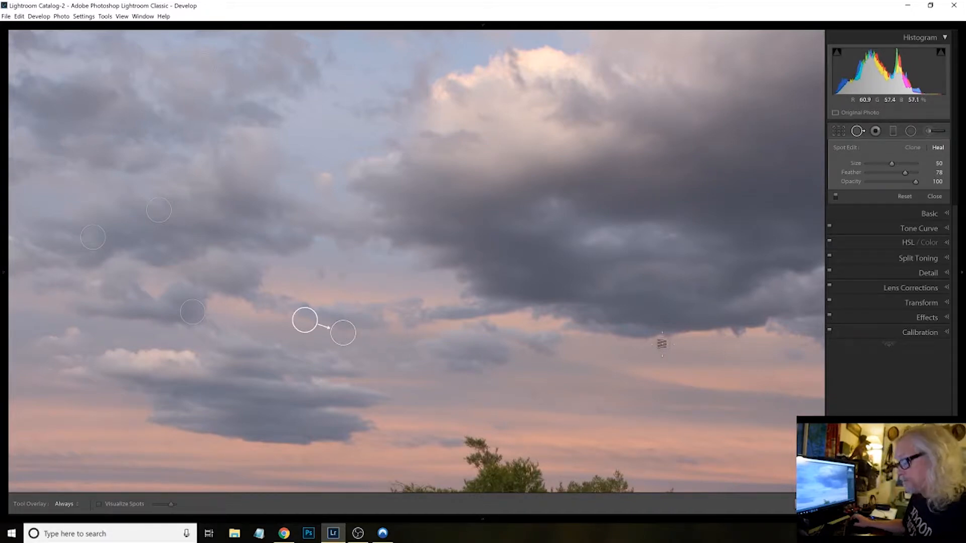
Step: Heal the dust spots across the lower and central parts of the large dark cloud, reducing the spot size to 40
click(592, 284)
mouse_move(700, 168)
mouse_down()
mouse_move(614, 336)
mouse_move(611, 319)
mouse_move(441, 221)
mouse_move(431, 202)
mouse_move(406, 221)
mouse_move(390, 214)
mouse_up()
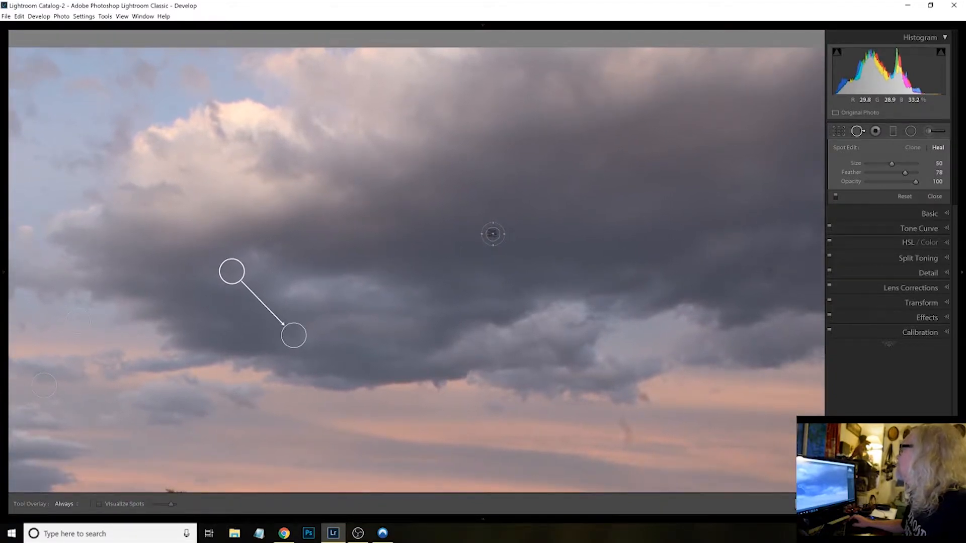
click(496, 235)
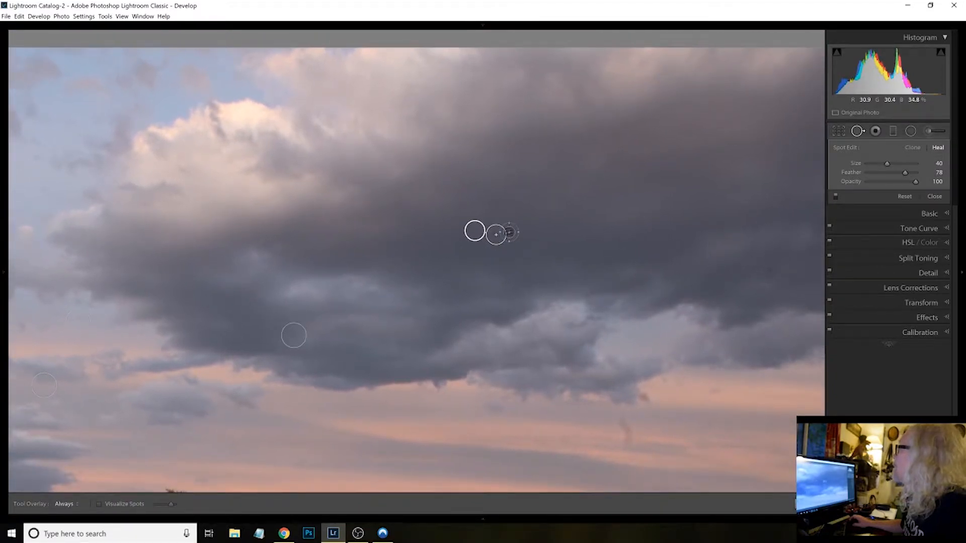
click(557, 258)
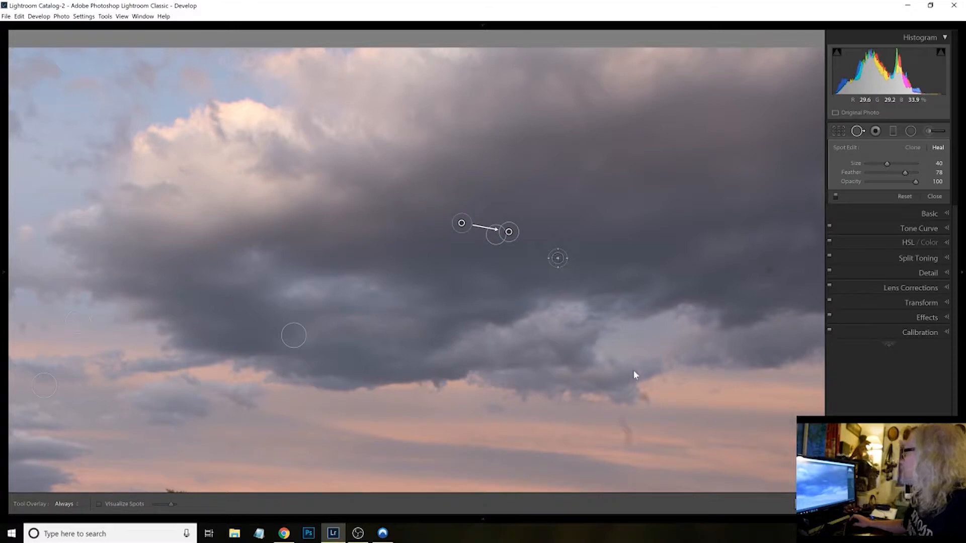
click(770, 272)
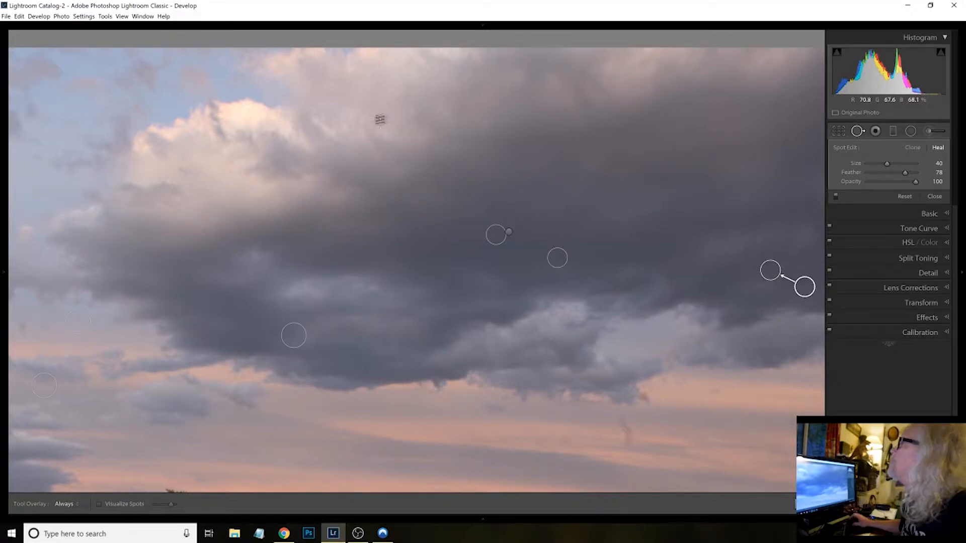
Step: Turn on Remove Chromatic Aberration and Enable Profile Corrections in the lens corrections
click(947, 289)
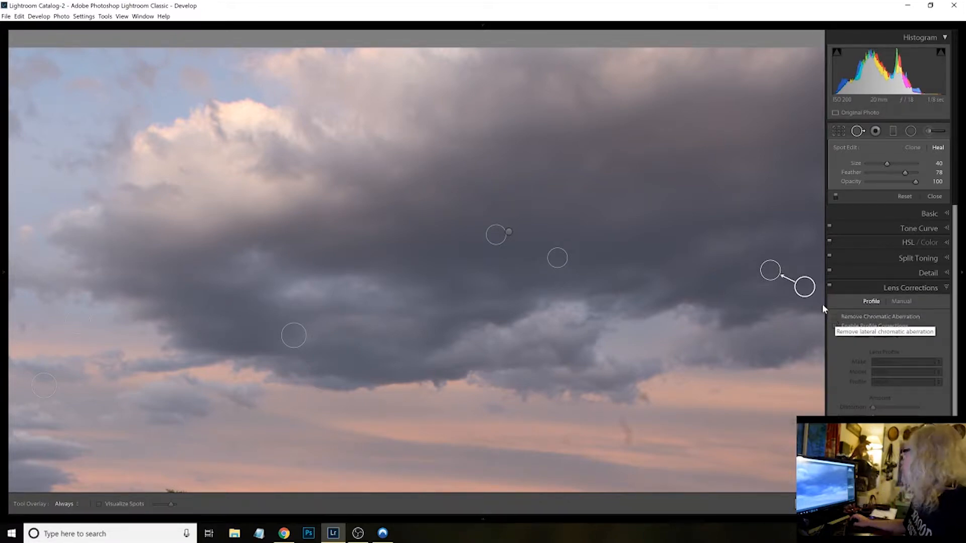
click(836, 317)
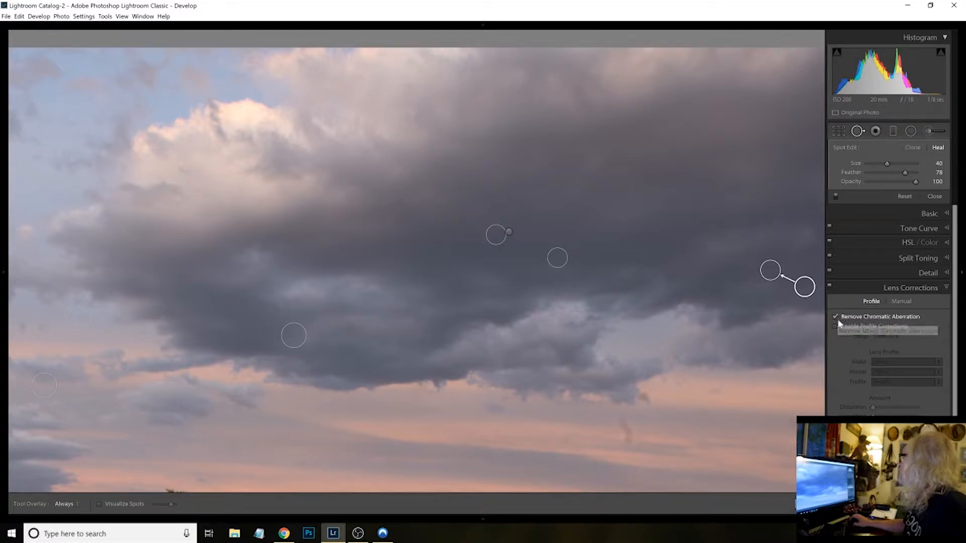
click(834, 325)
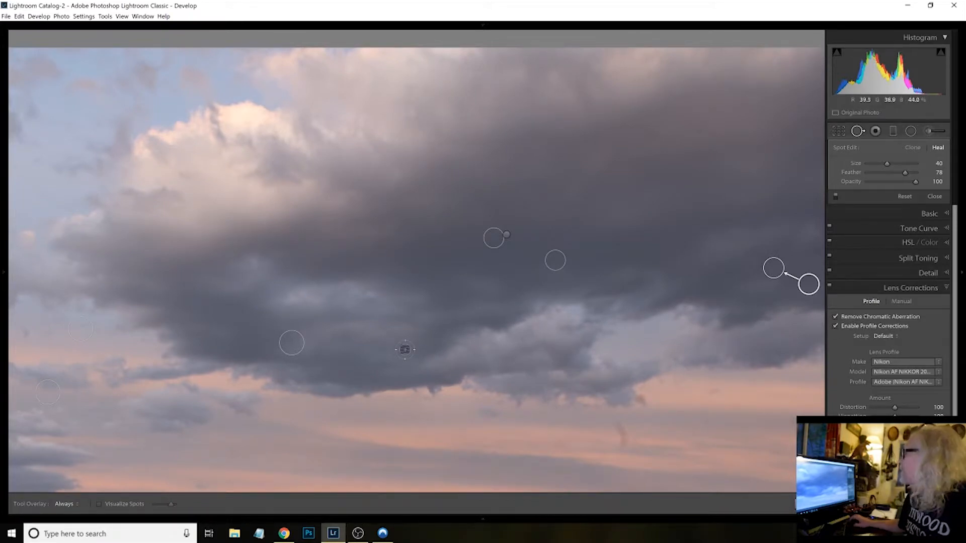
Step: Compare the whole photo with and without the lens profile corrections, leave them enabled, and close the lens correction settings
click(407, 352)
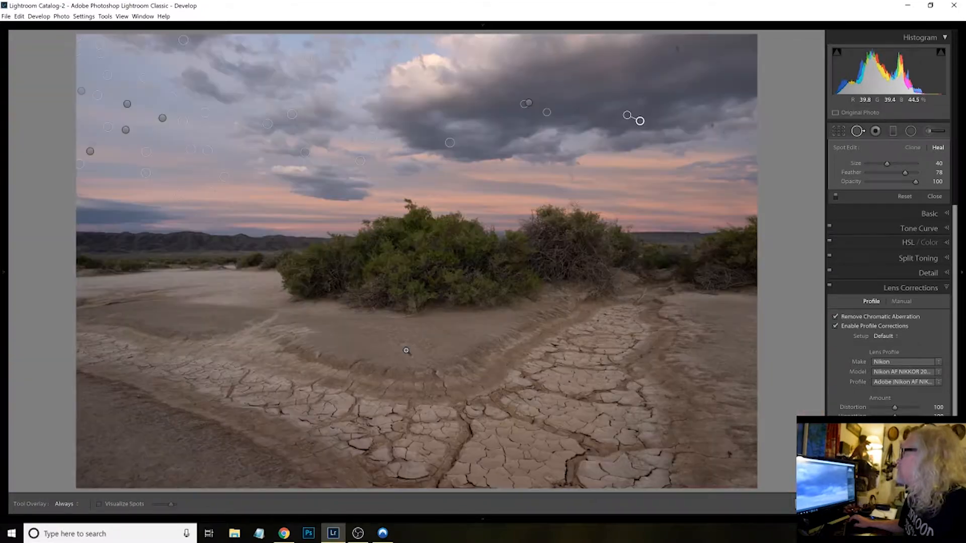
click(836, 327)
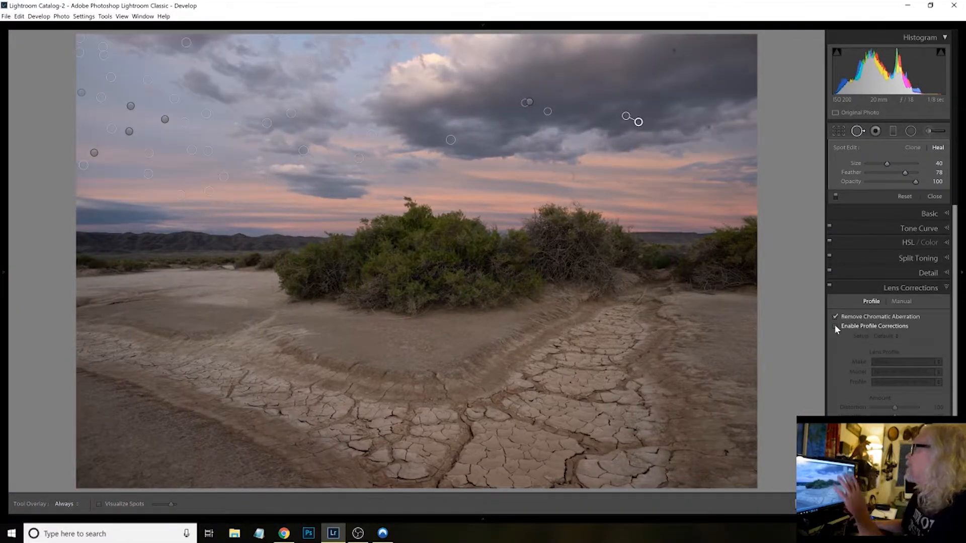
click(835, 325)
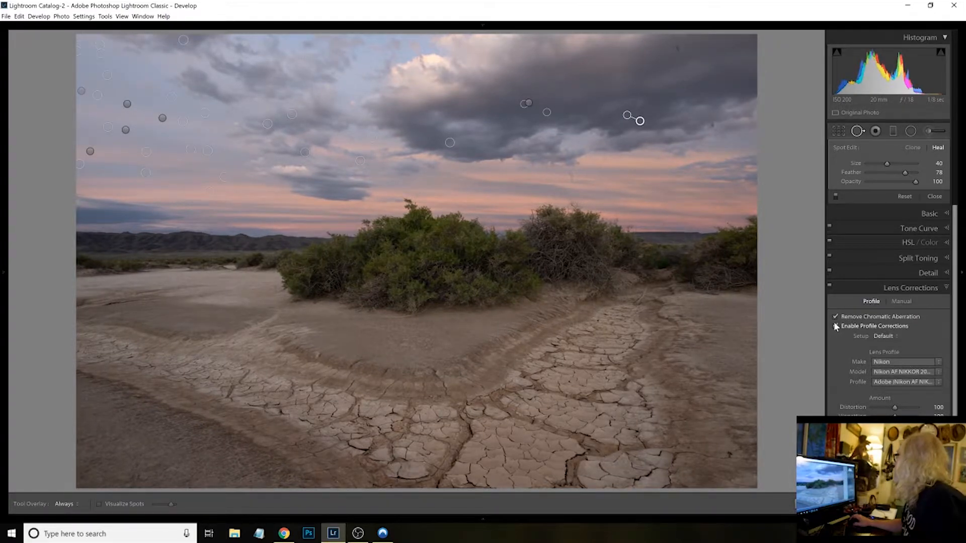
click(947, 287)
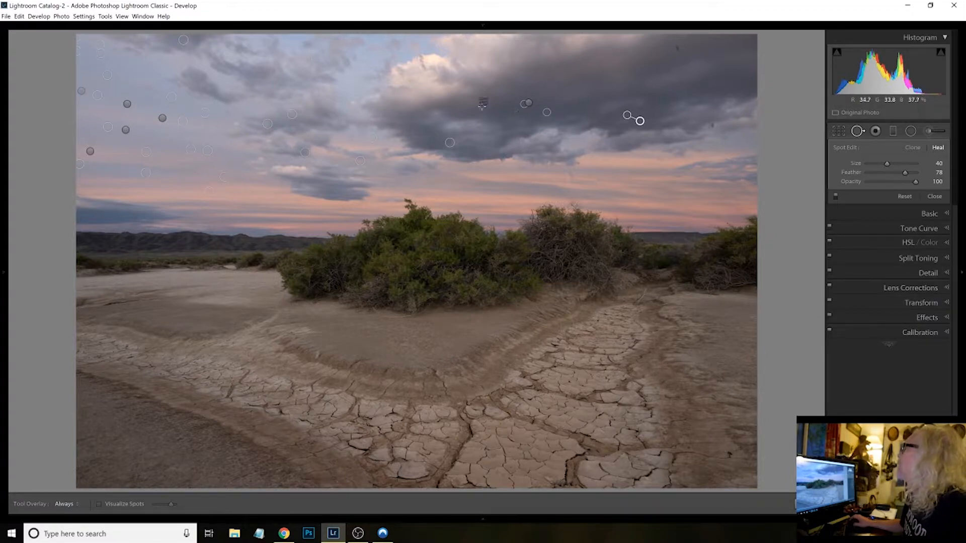
Step: Heal the dust spots in the middle and lower part of the dark cloud toward the photo's right edge
click(492, 89)
drag(524, 80, 491, 213)
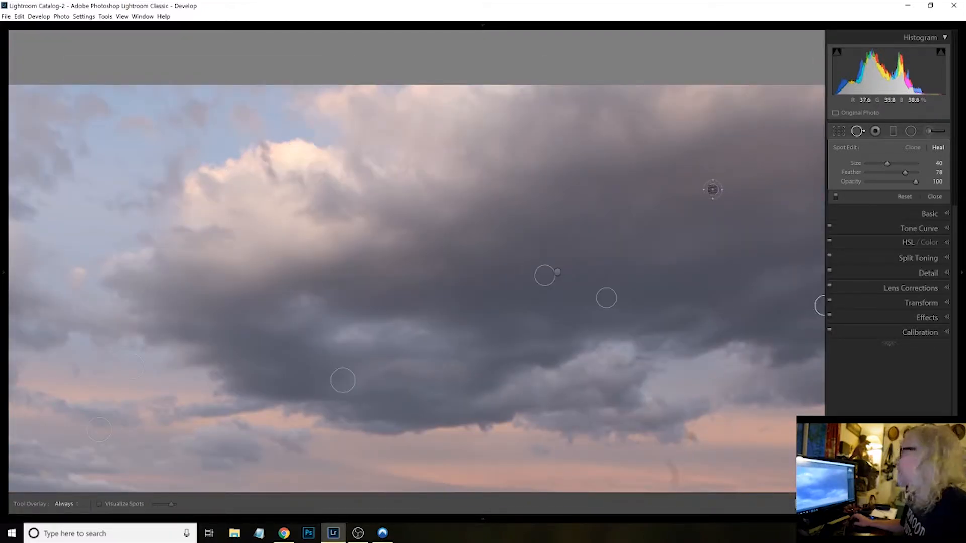
drag(637, 209, 256, 235)
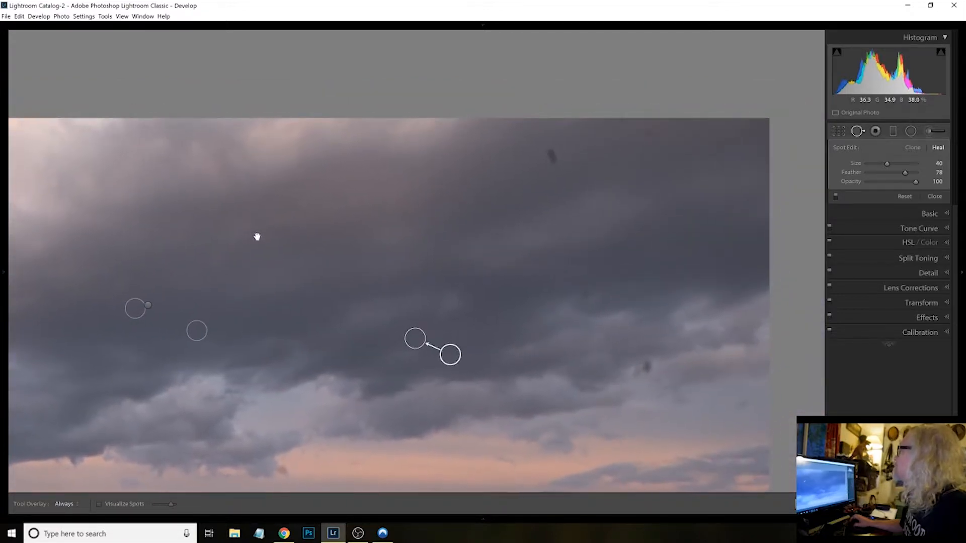
click(457, 271)
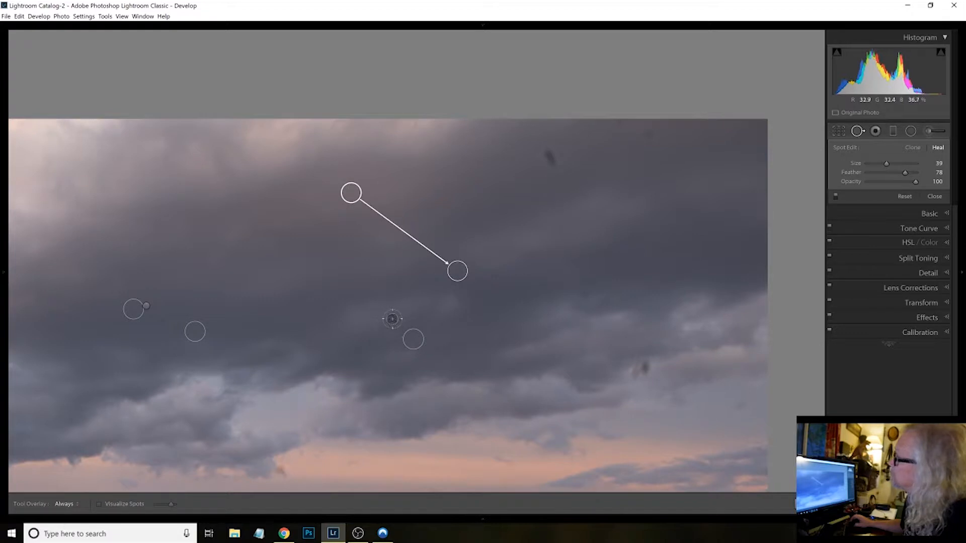
click(393, 318)
click(325, 324)
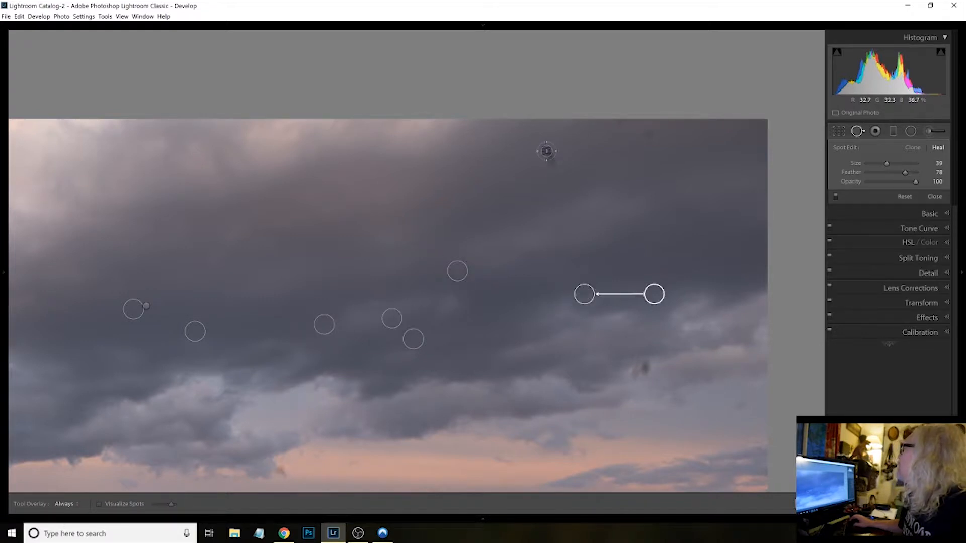
Step: Heal the elongated dark mark and the surrounding dust spots in the sky's upper-right corner area with size 40
drag(547, 151, 552, 165)
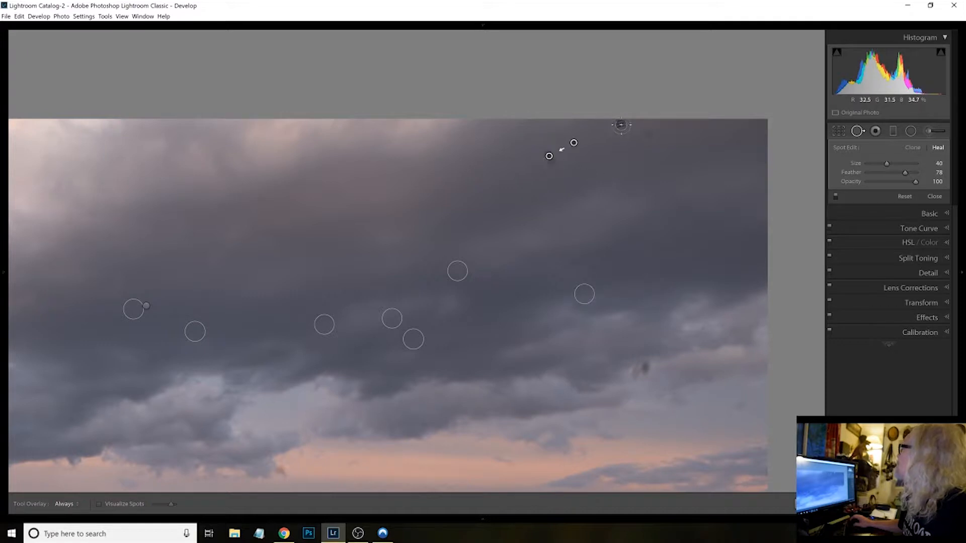
click(620, 121)
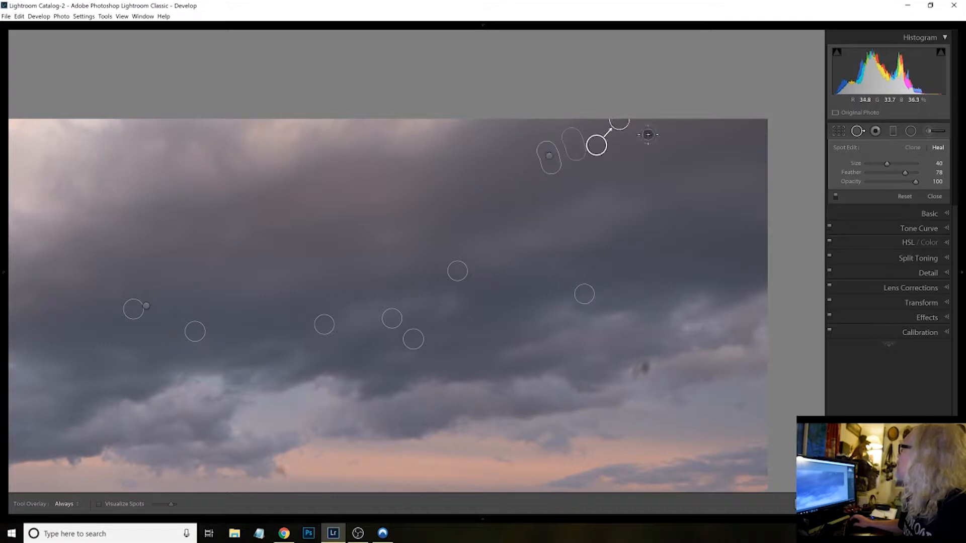
click(633, 147)
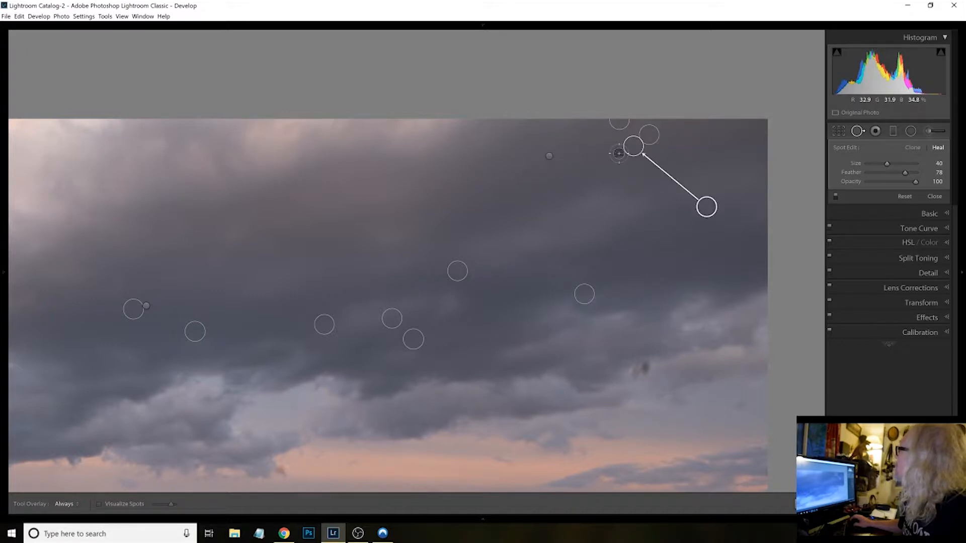
click(619, 153)
click(678, 160)
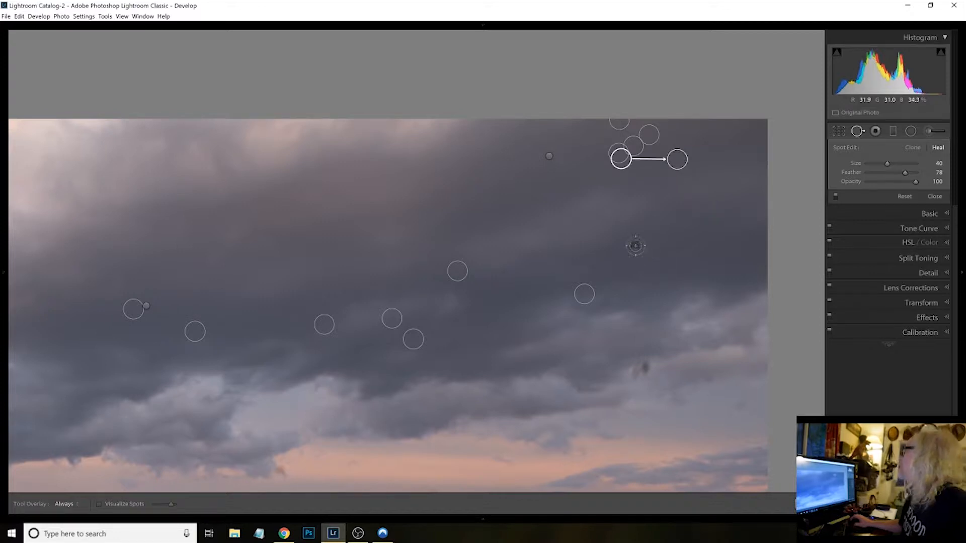
click(630, 229)
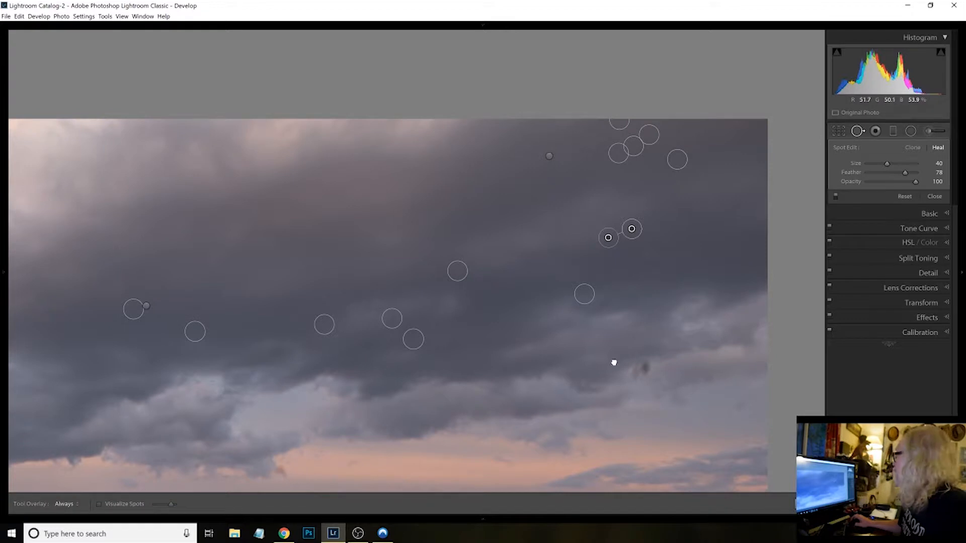
Step: Paint a heal over the dark mark at the dark cloud's lower right, and heal the spot below it near the photo's edge
drag(614, 362, 582, 294)
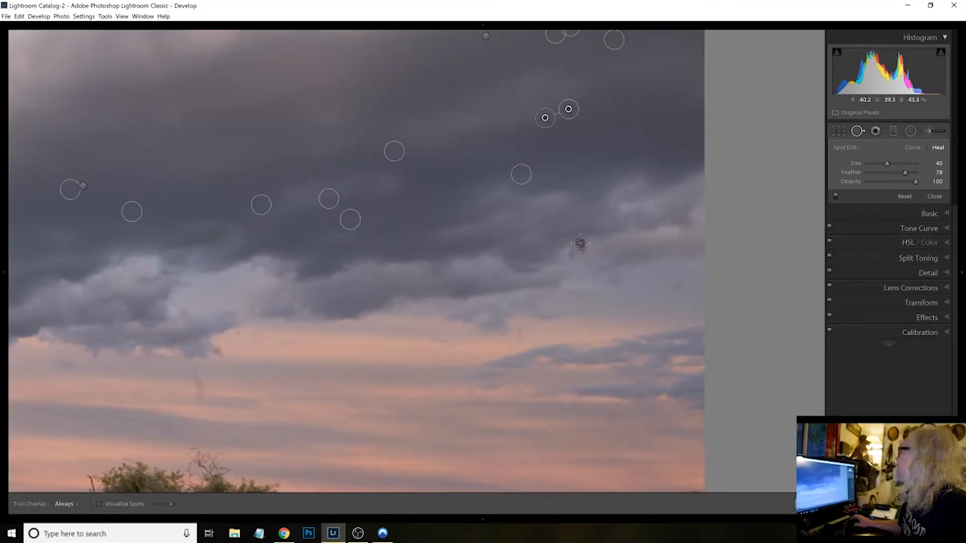
click(583, 244)
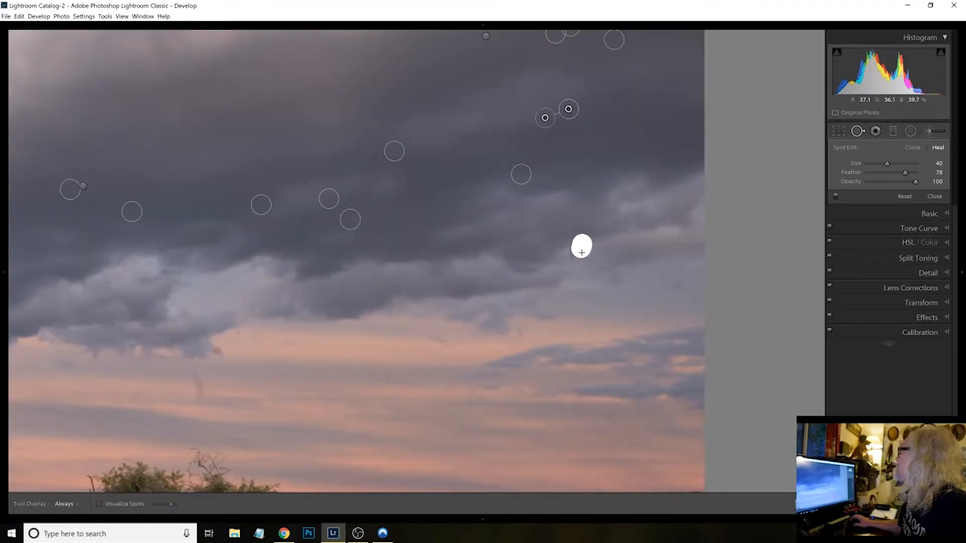
click(677, 286)
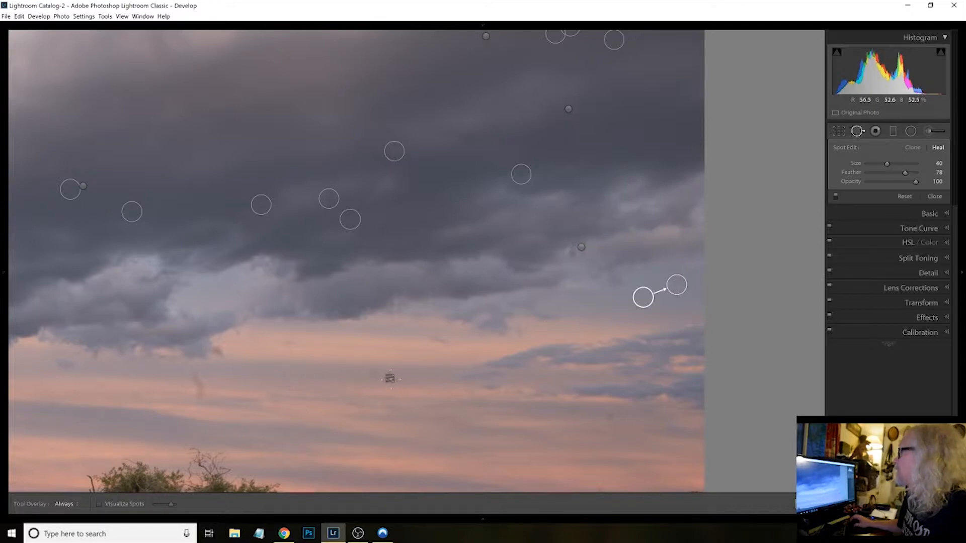
Step: Heal the dust spots and the vertical streak in the pink cloud bands below the large dark cloud
click(389, 378)
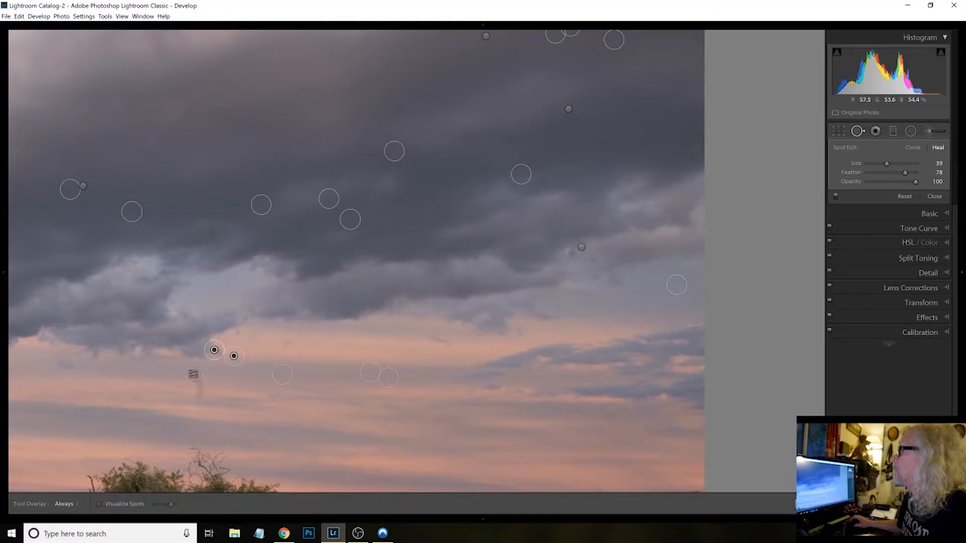
drag(194, 374, 200, 401)
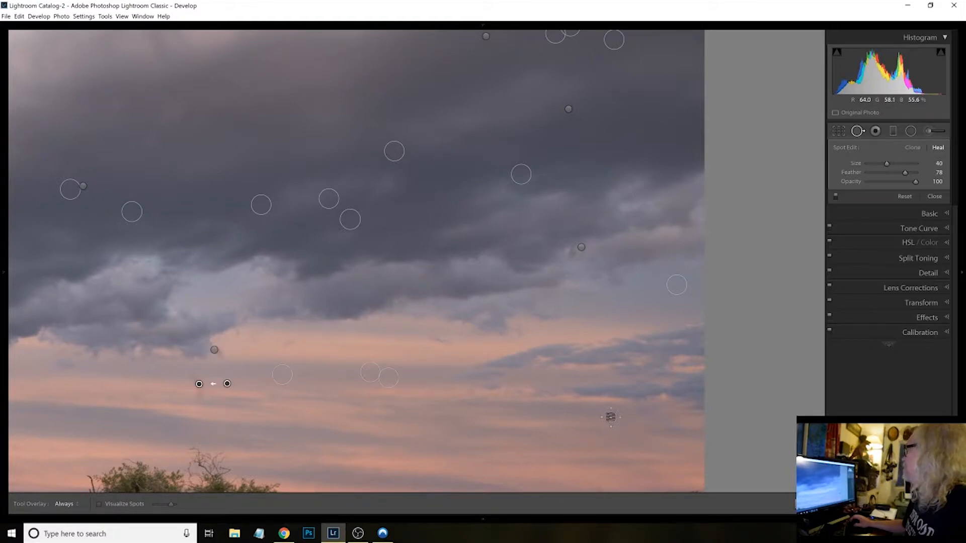
click(611, 415)
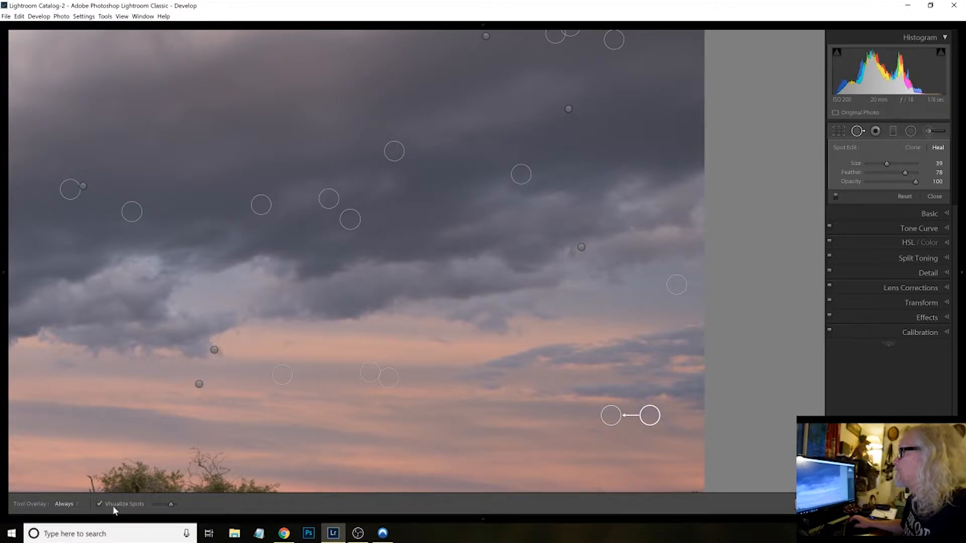
Step: Heal the remaining spots in the right-hand dark cloud and the pink bands above the bushes using Visualize Spots, and return to normal view
click(99, 504)
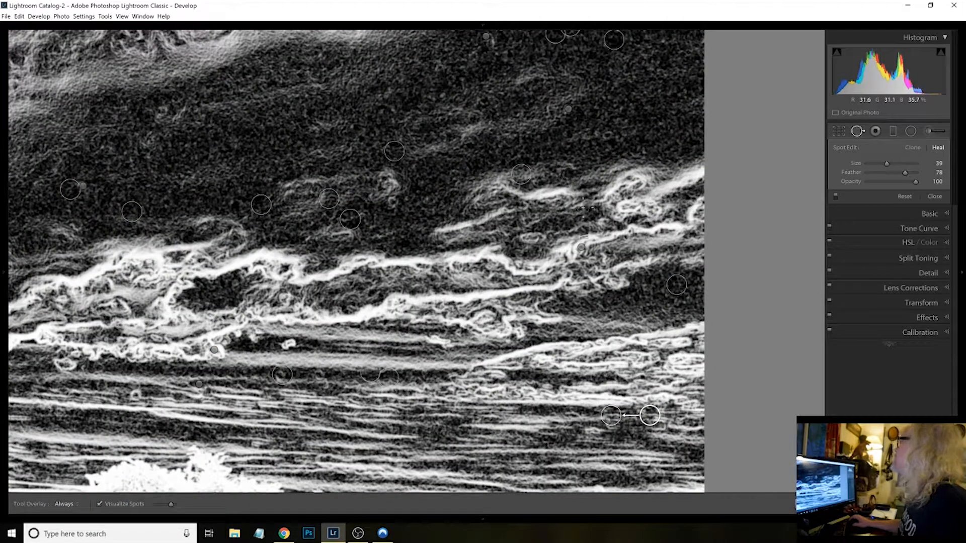
click(607, 135)
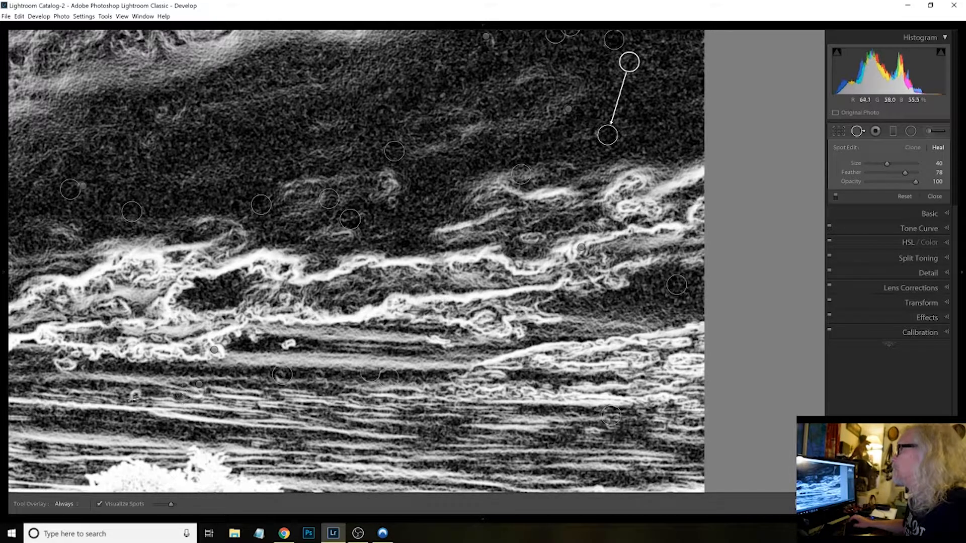
click(135, 396)
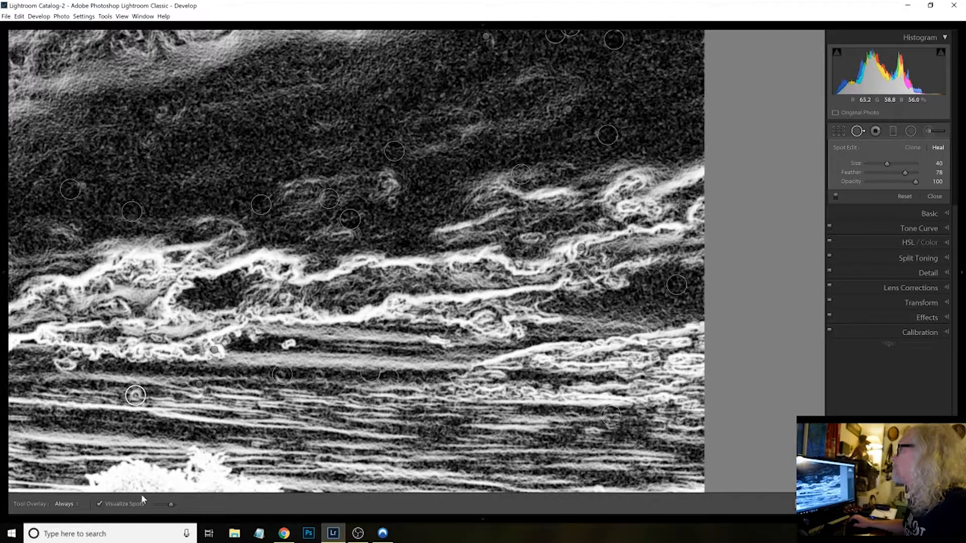
click(98, 503)
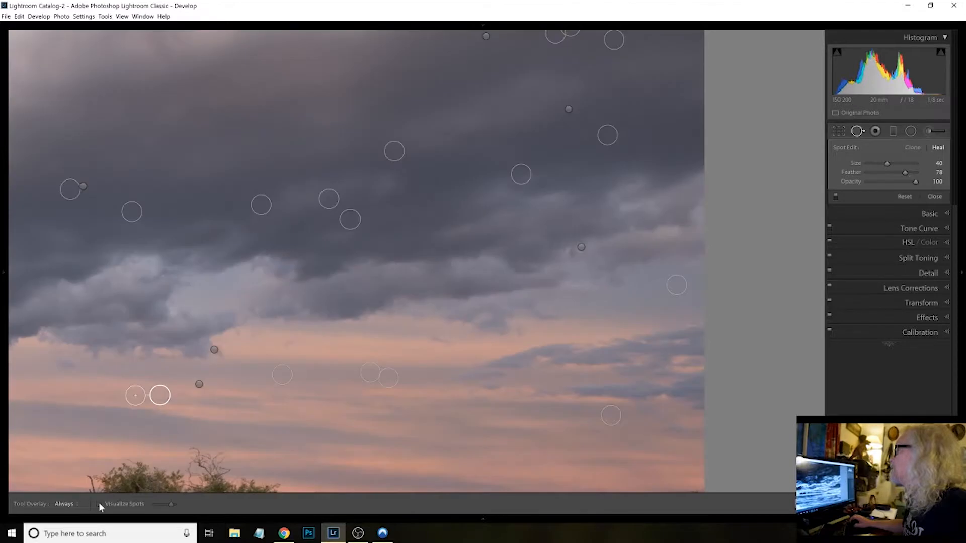
Step: Check the right-hand sky with Visualize Spots, and heal the remaining marks in the pink sky above the right-hand bushes and distant hill
click(99, 503)
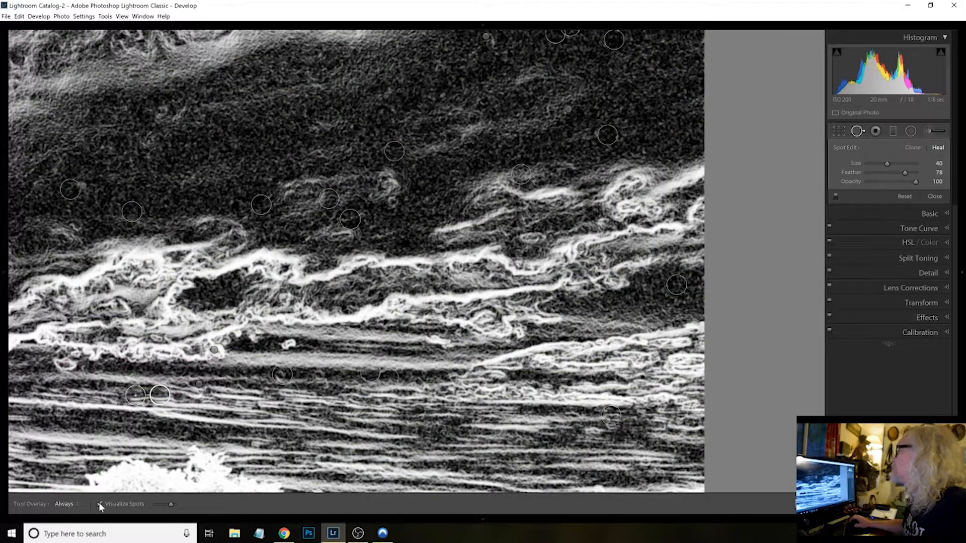
click(99, 503)
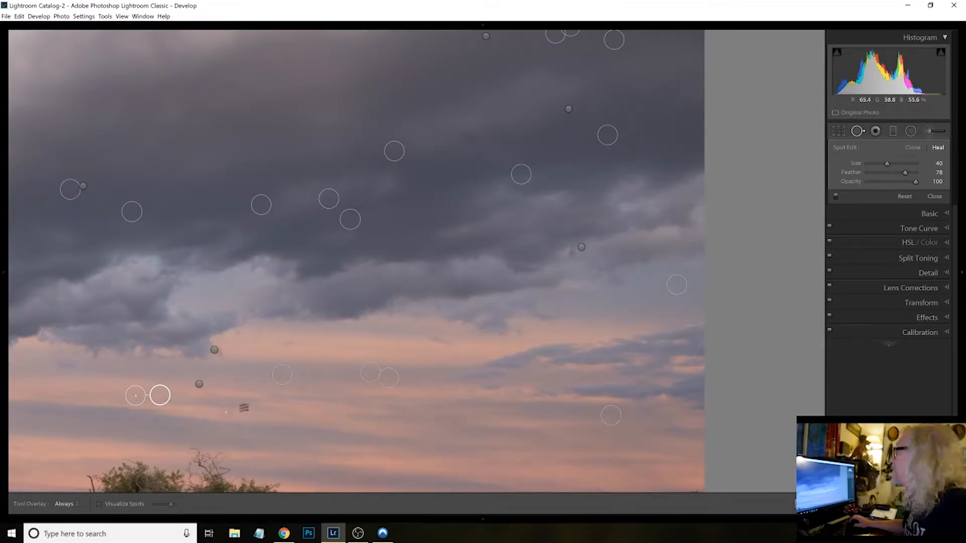
drag(349, 374, 206, 262)
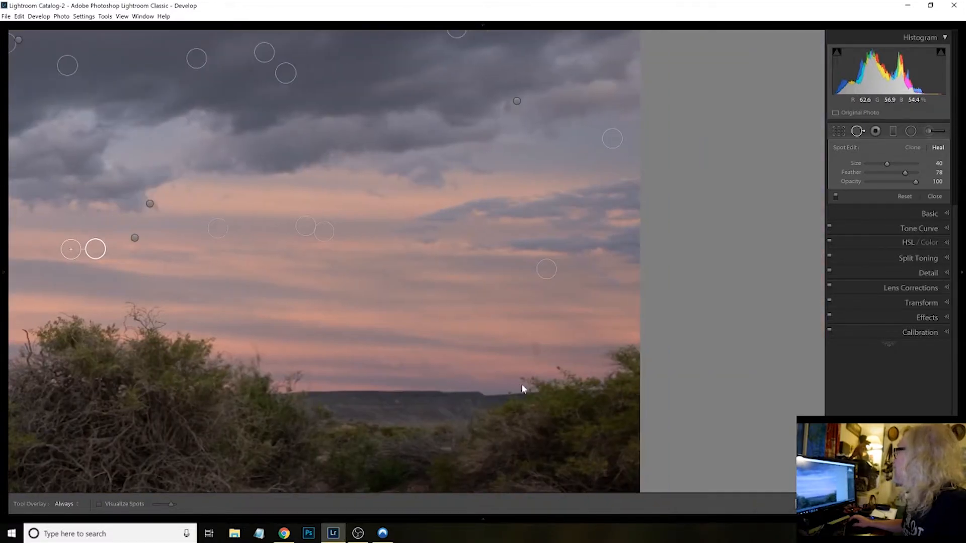
click(532, 345)
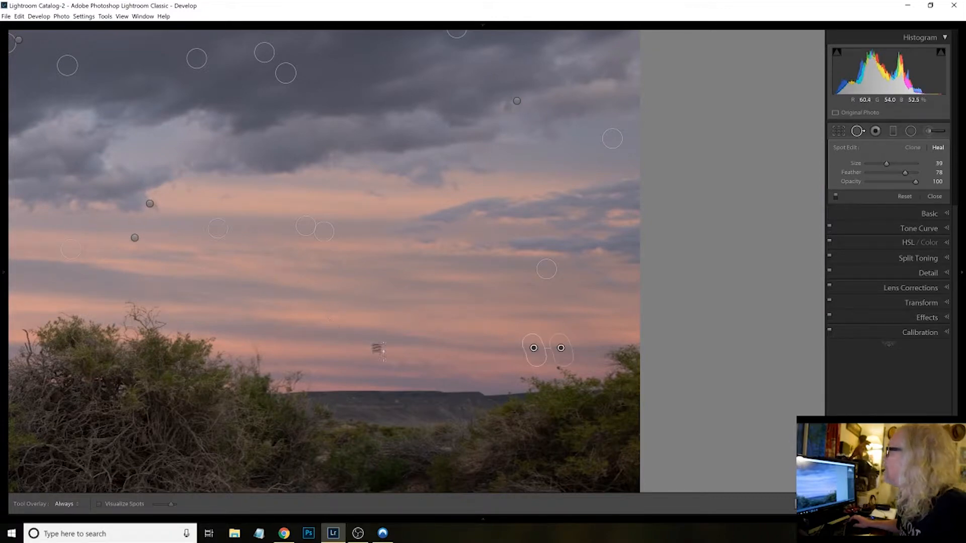
click(330, 313)
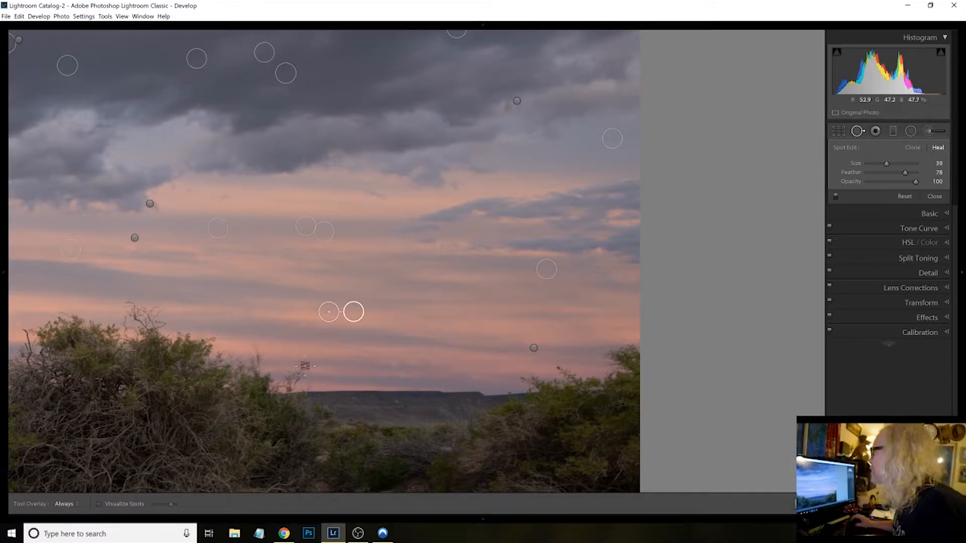
Step: Heal the remaining spots in the pink bands above the central bushes and toward the left horizon using Visualize Spots, and restore the normal full-photo view
mouse_move(190, 309)
mouse_down()
mouse_move(326, 319)
mouse_move(619, 309)
mouse_move(651, 323)
mouse_move(647, 356)
mouse_move(576, 396)
mouse_move(704, 347)
mouse_up()
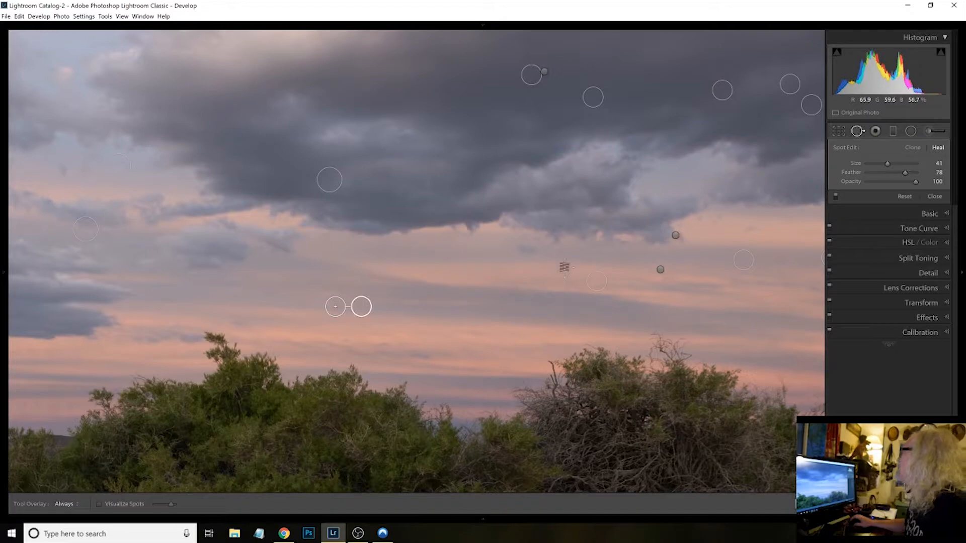
click(100, 504)
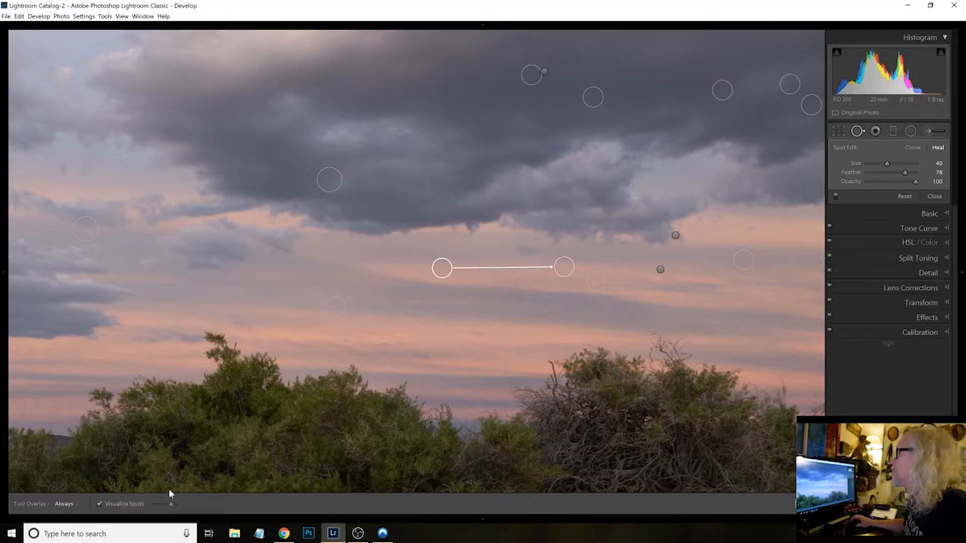
click(270, 291)
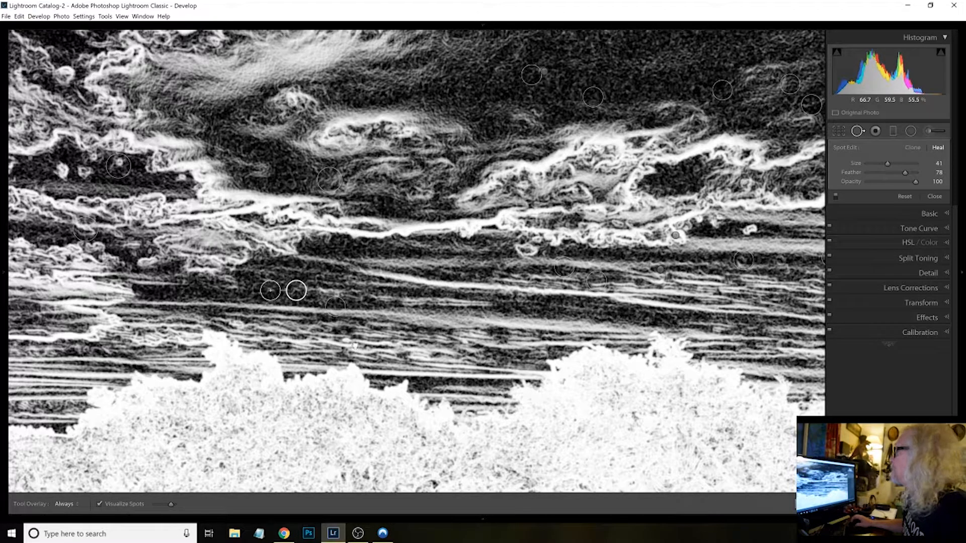
drag(355, 346, 720, 344)
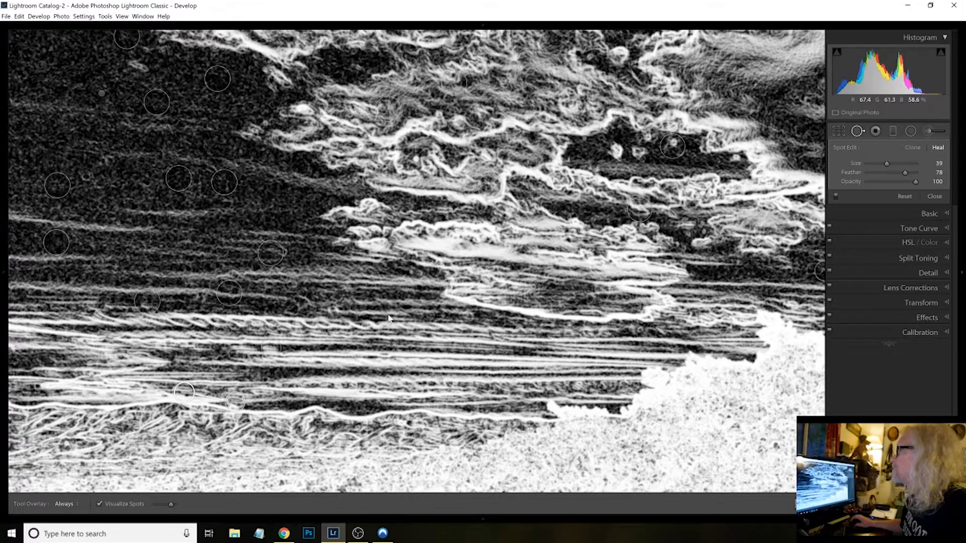
key(z)
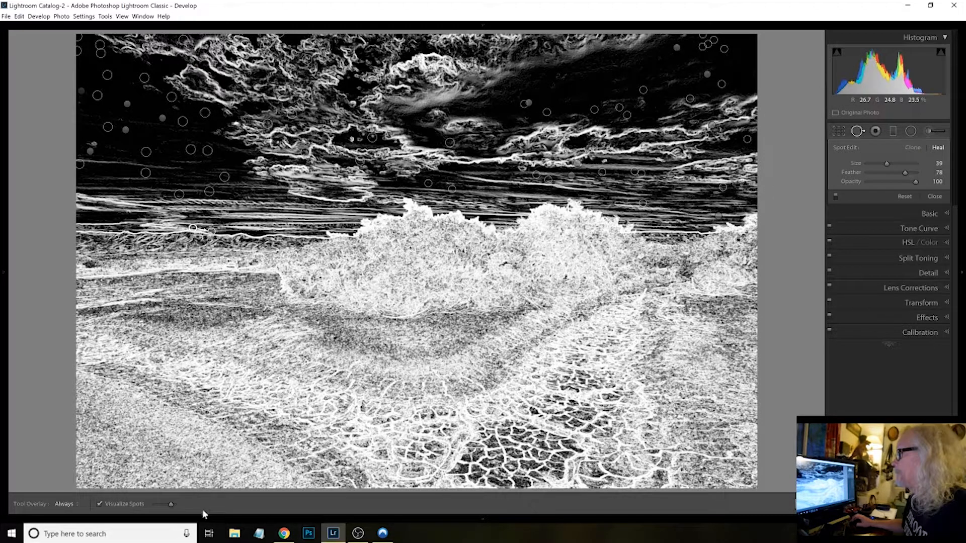
click(99, 504)
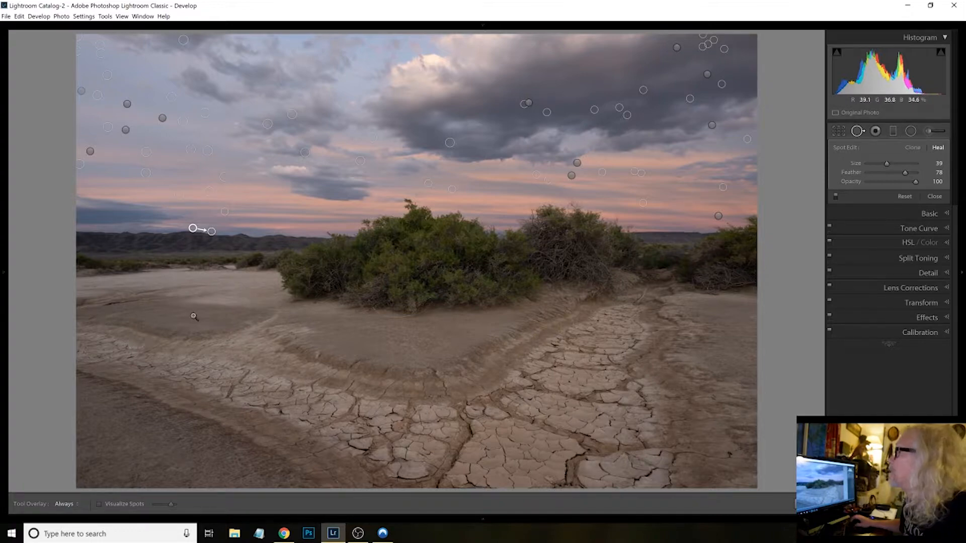
Step: Heal the spot on the bare ground beside the left-hand cracked mud with size 31, and check the rest of the foreground
mouse_move(215, 329)
mouse_down()
mouse_move(280, 362)
mouse_move(475, 334)
mouse_move(492, 222)
mouse_up()
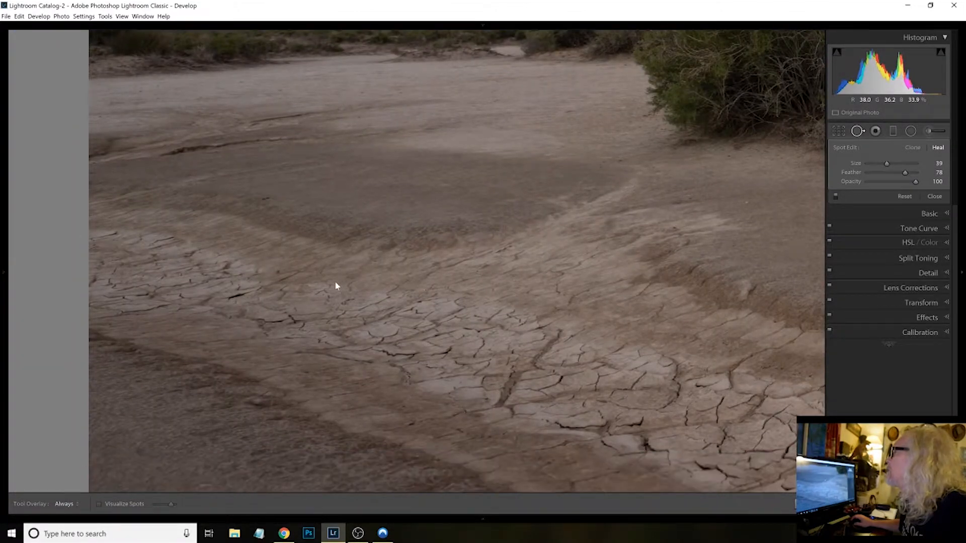
scroll(278, 273, down, 2)
click(278, 273)
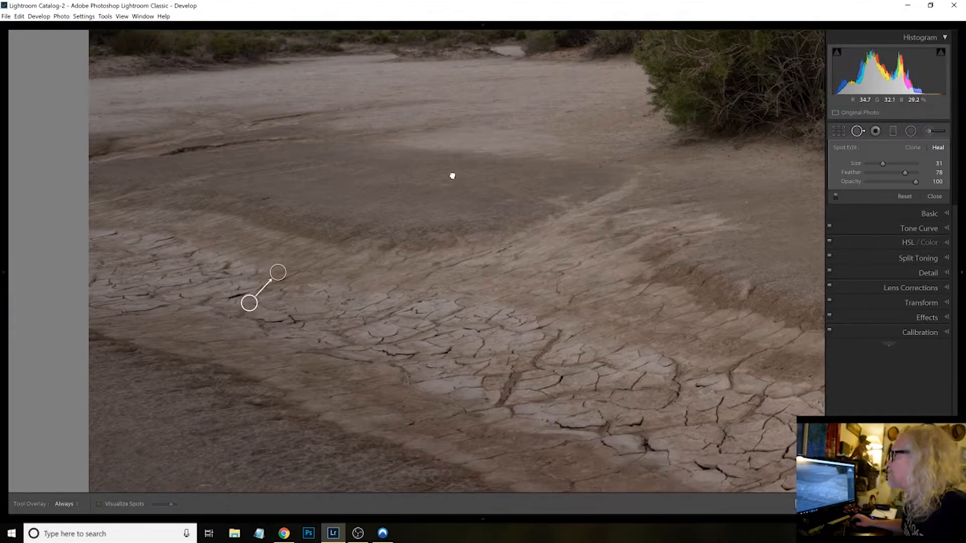
drag(452, 176, 112, 235)
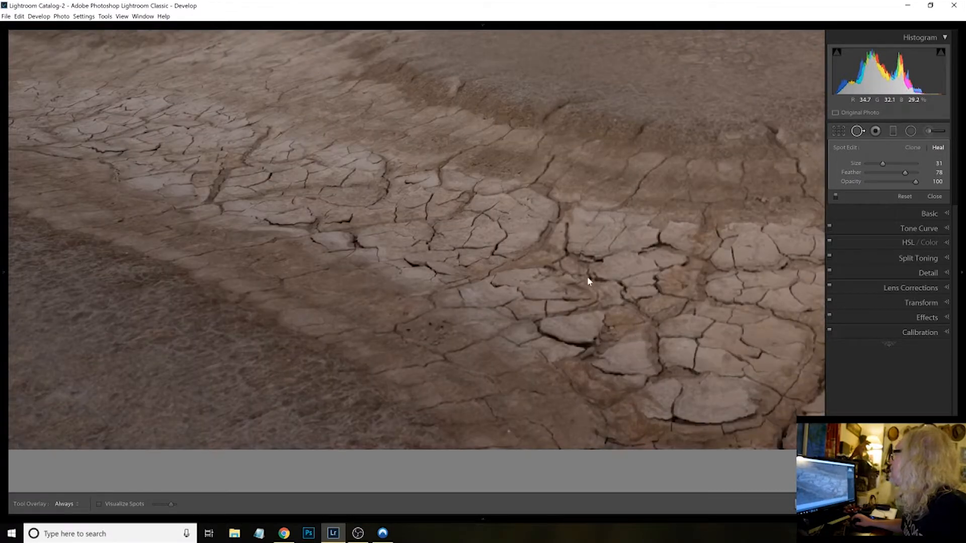
drag(329, 295, 91, 304)
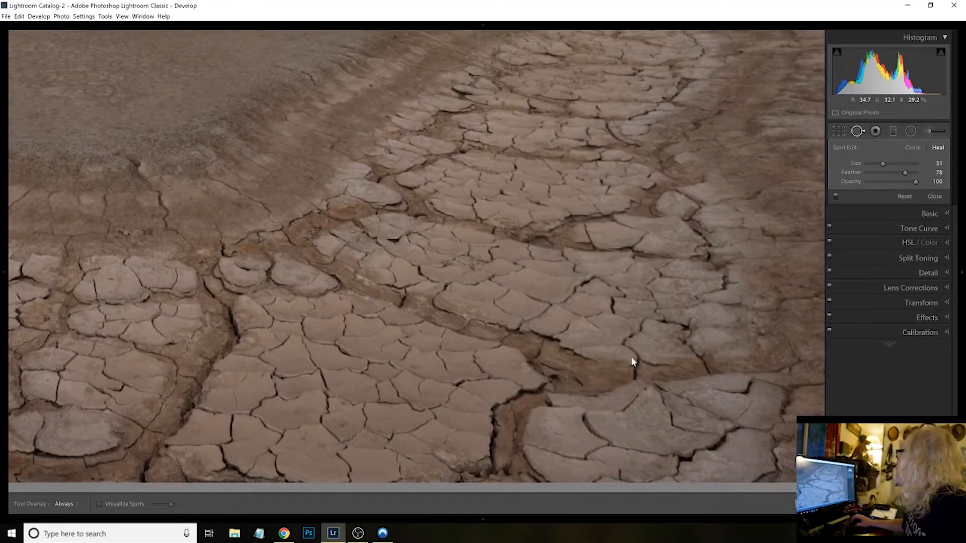
drag(526, 321, 406, 242)
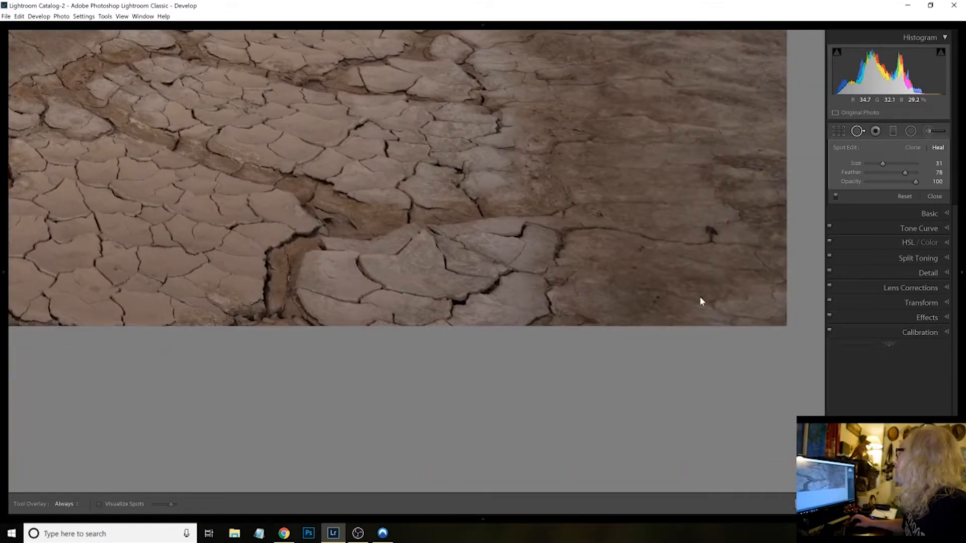
Step: Finish spot removal with the whole photo in view, and show the filmstrip
click(599, 257)
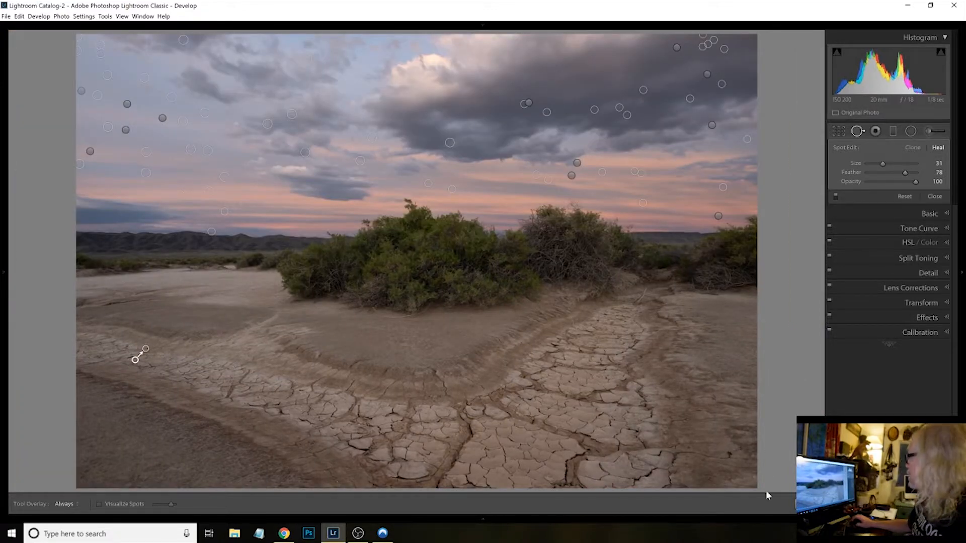
key(q)
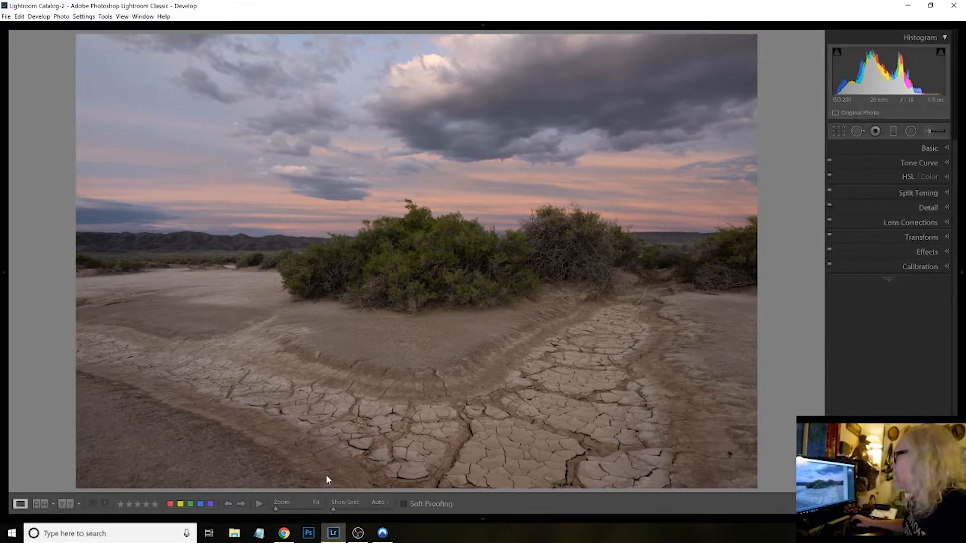
click(484, 518)
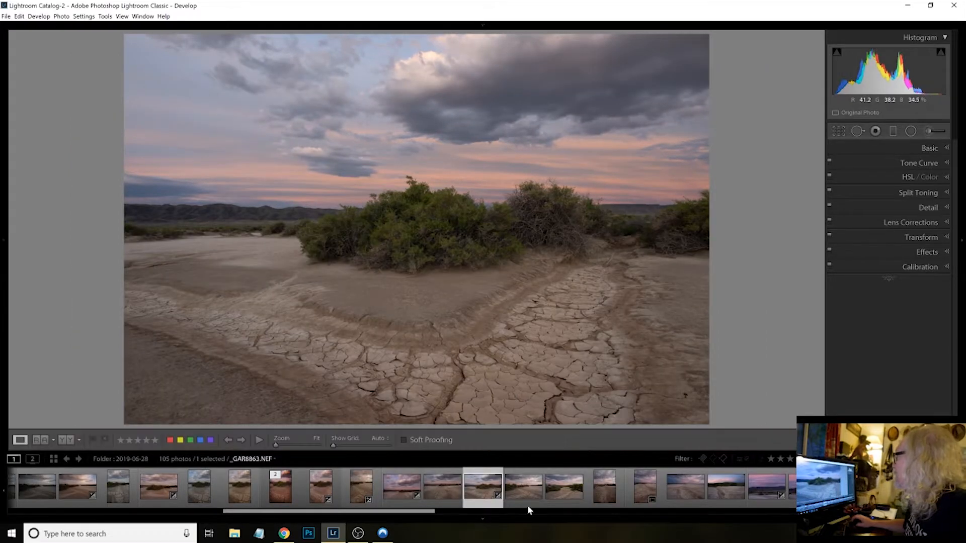
Step: Send the neighbouring photo _GAR8864.NEF to Adobe Photoshop CC 2019 for editing
click(527, 503)
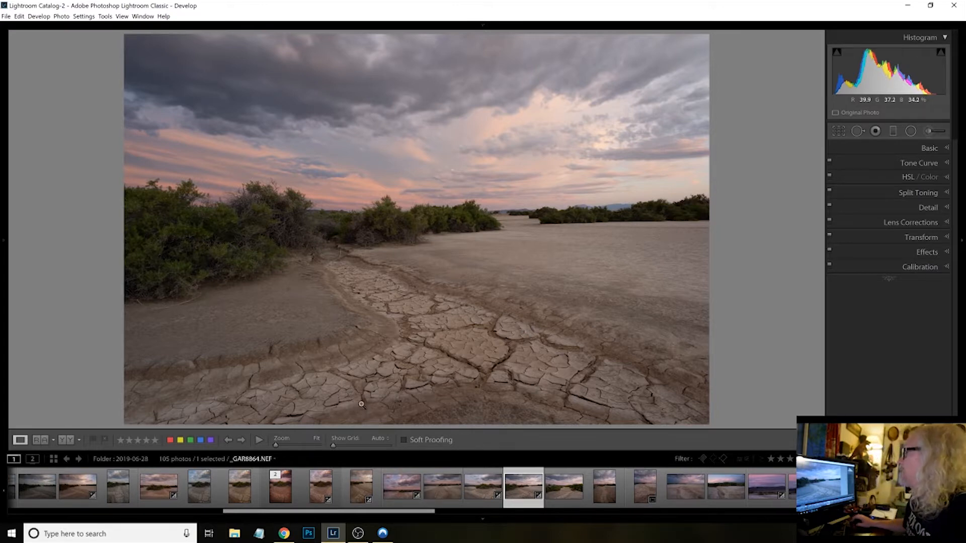
right_click(523, 495)
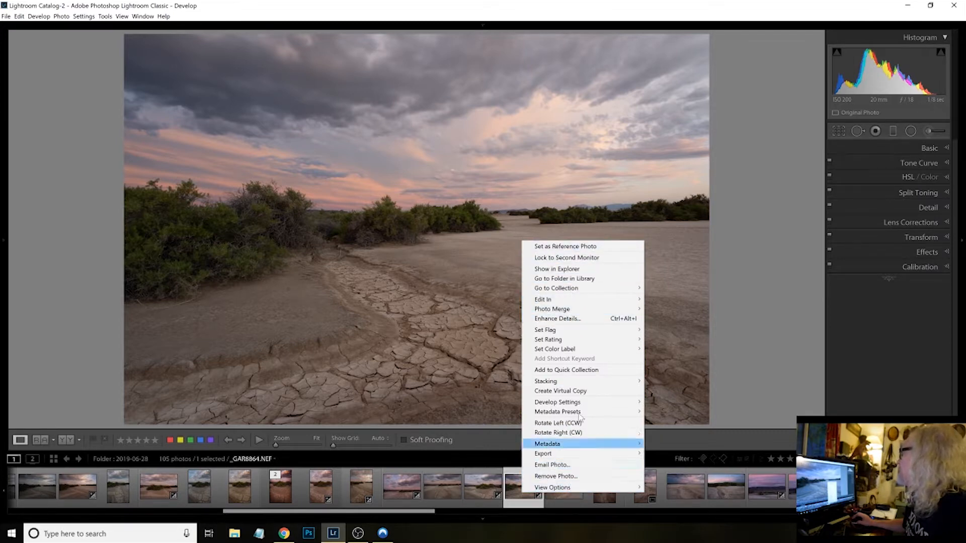
mouse_move(619, 300)
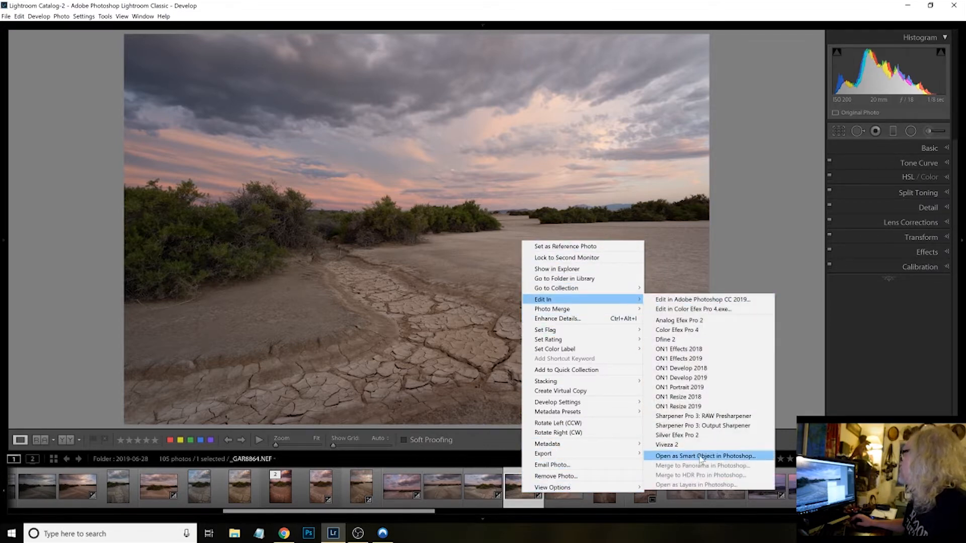
click(698, 300)
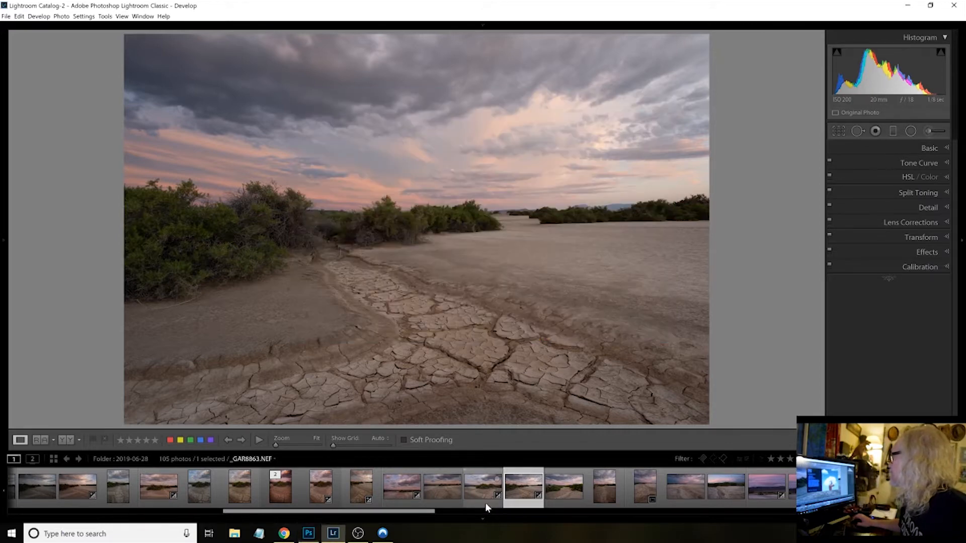
Step: Reset the edits on _GAR8863.NEF and enable Remove Chromatic Aberration and Enable Profile Corrections for it
click(486, 502)
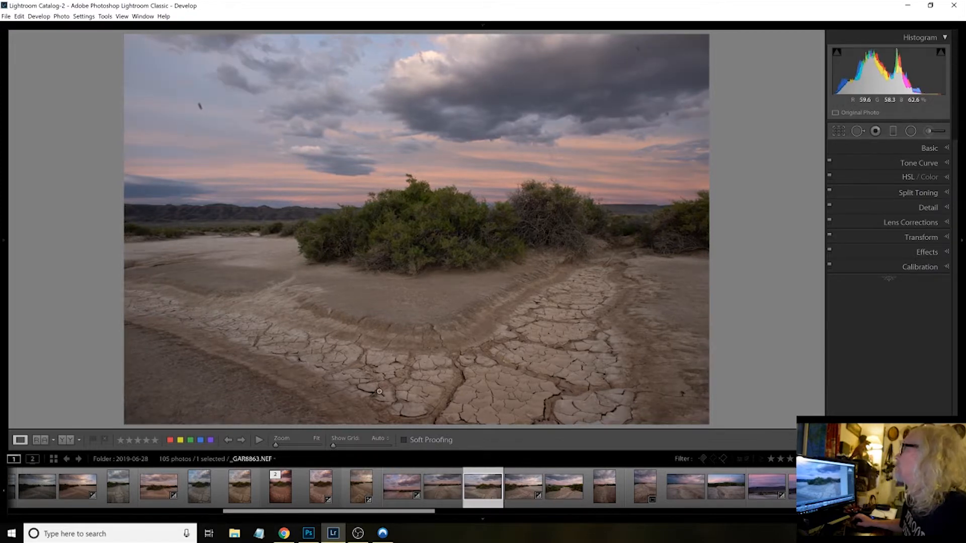
click(901, 225)
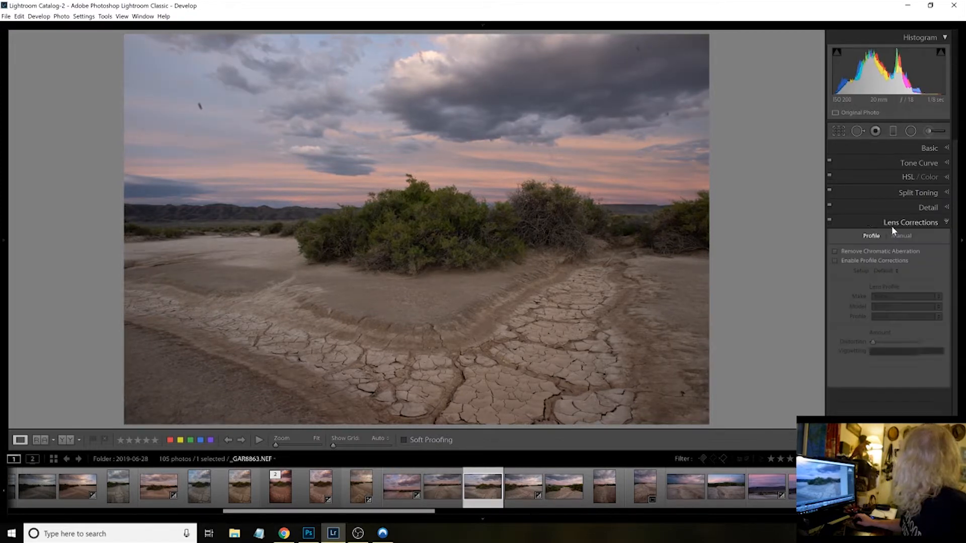
click(865, 261)
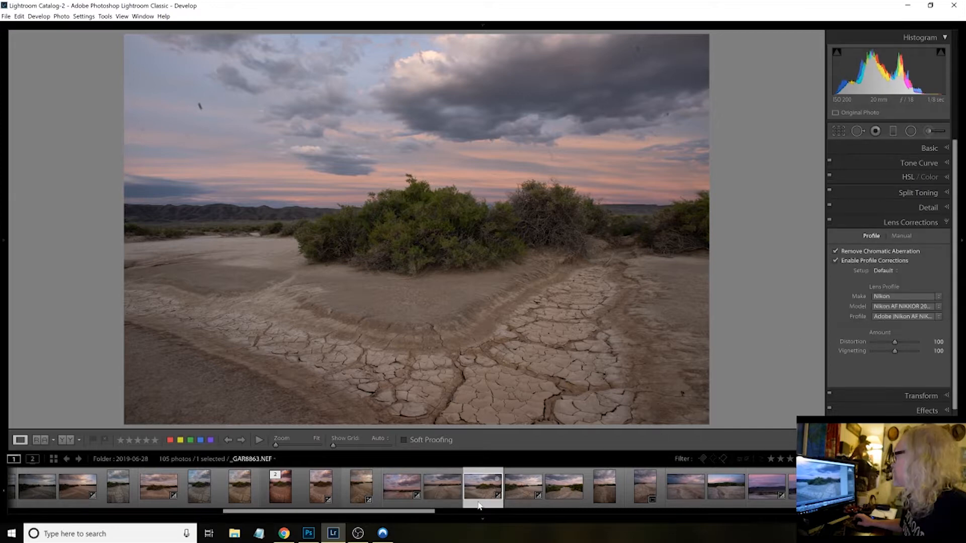
Step: Open _GAR8863.NEF in Adobe Photoshop CC 2019 for editing
right_click(478, 503)
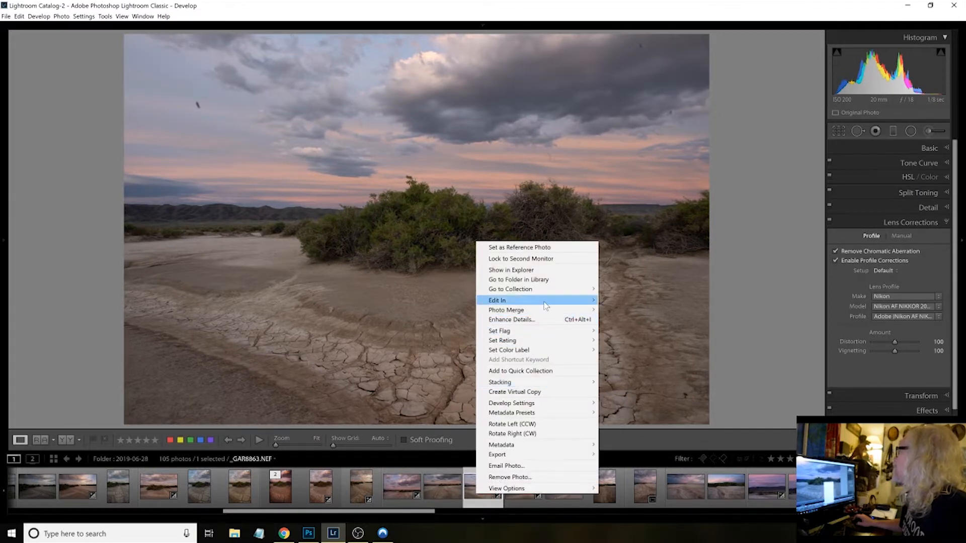
mouse_move(545, 304)
click(624, 300)
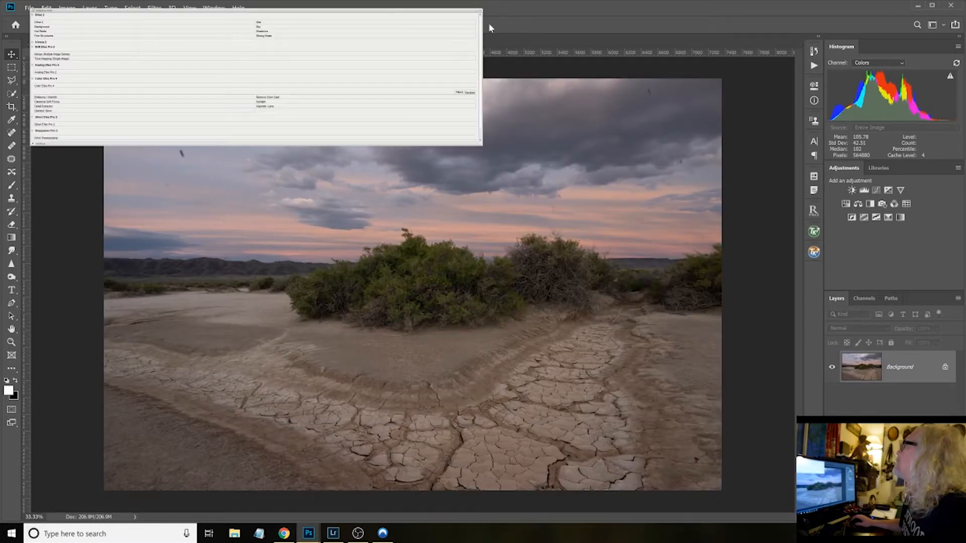
Step: Dismiss the floating plug-in palette and close the _GAR8864.NEF document without saving changes
click(480, 10)
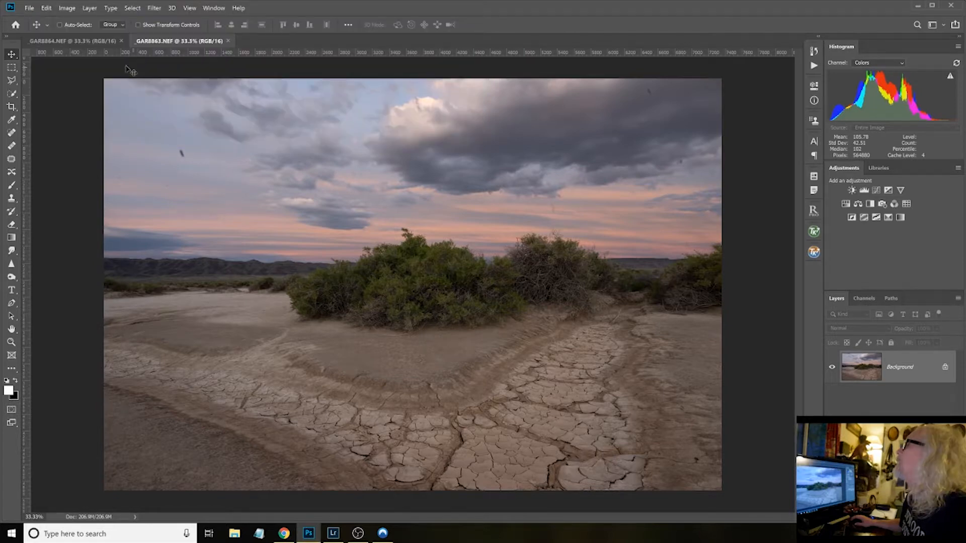
click(121, 42)
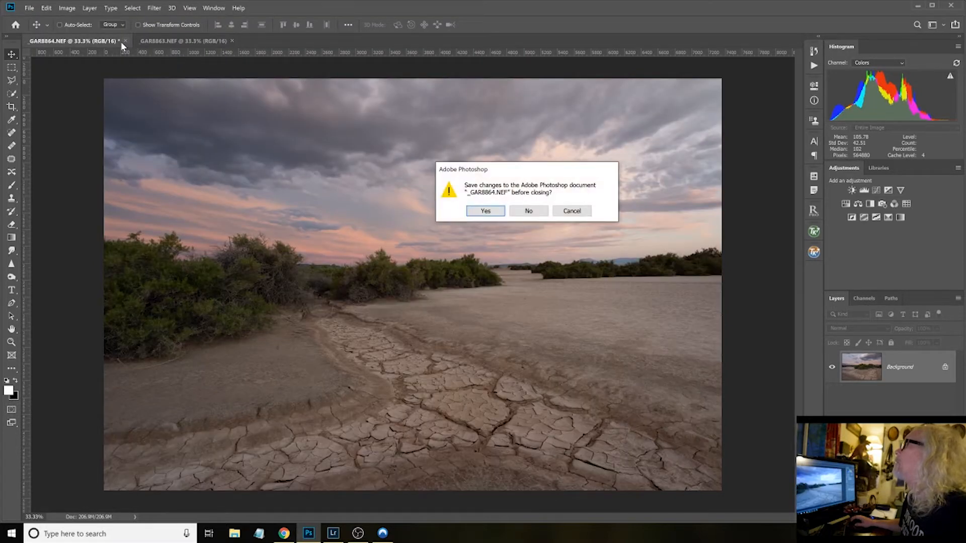
click(533, 214)
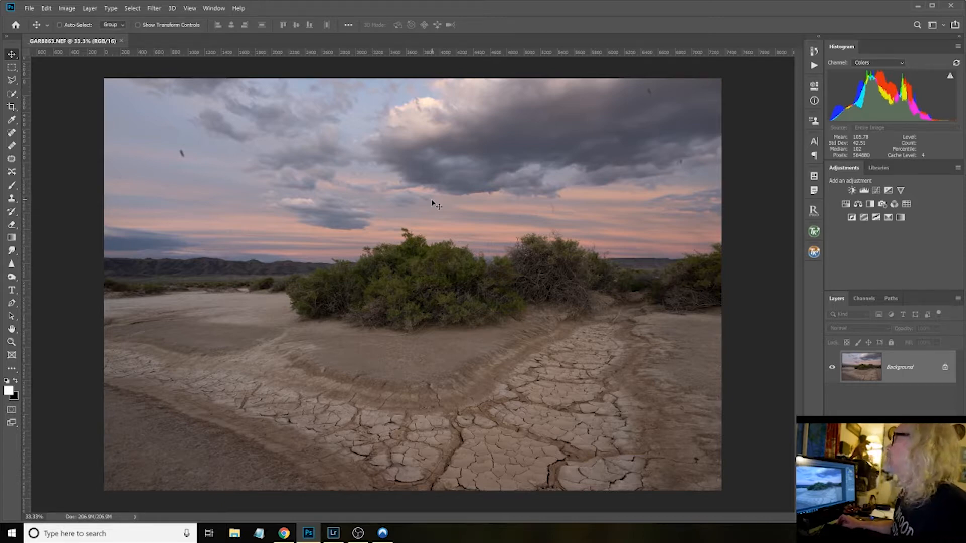
Step: Remove the large dark streak in the sky near the photo's left edge with a larger Content-Aware Spot Healing Brush at 100% zoom
key(ctrl+plus)
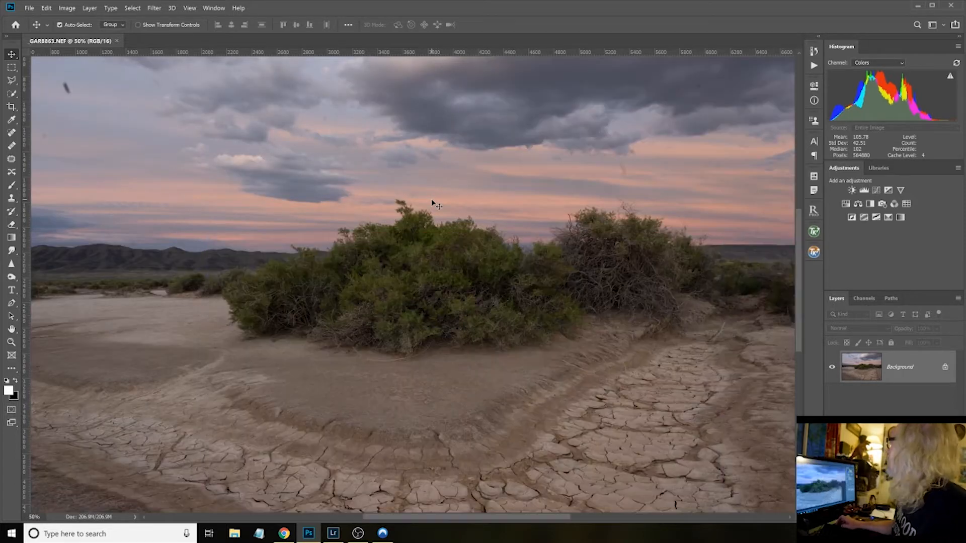
key(ctrl+plus)
key(ctrl+plus)
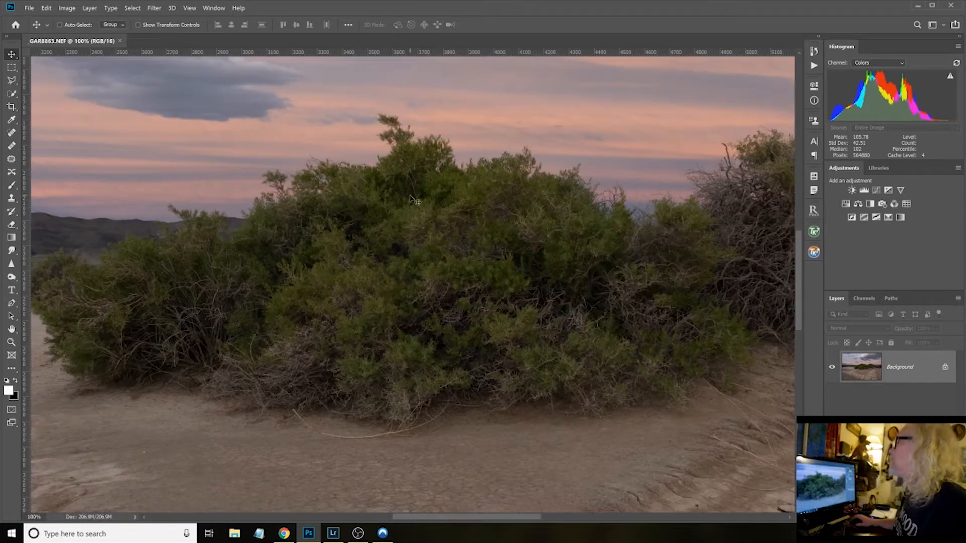
key(ctrl+r)
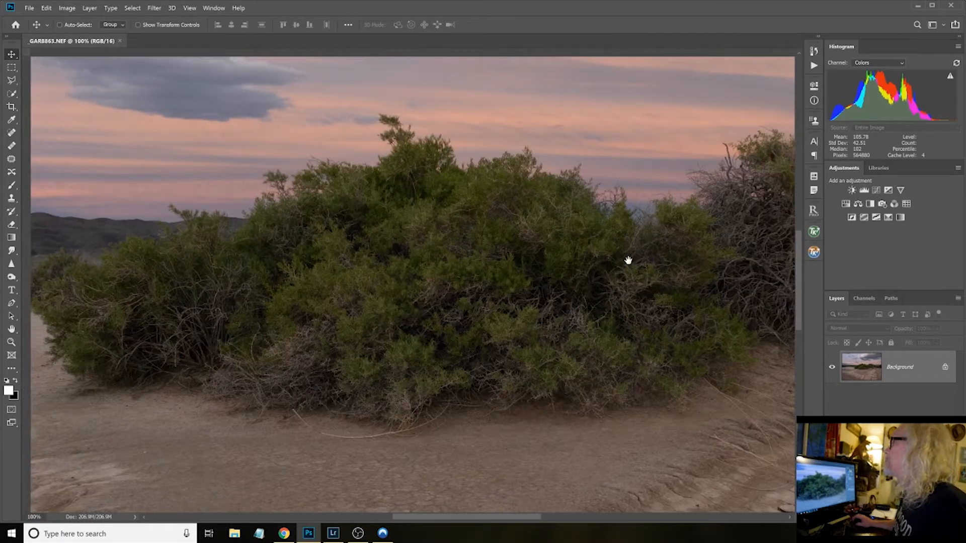
drag(628, 260, 606, 260)
drag(159, 164, 382, 330)
key(ctrl+r)
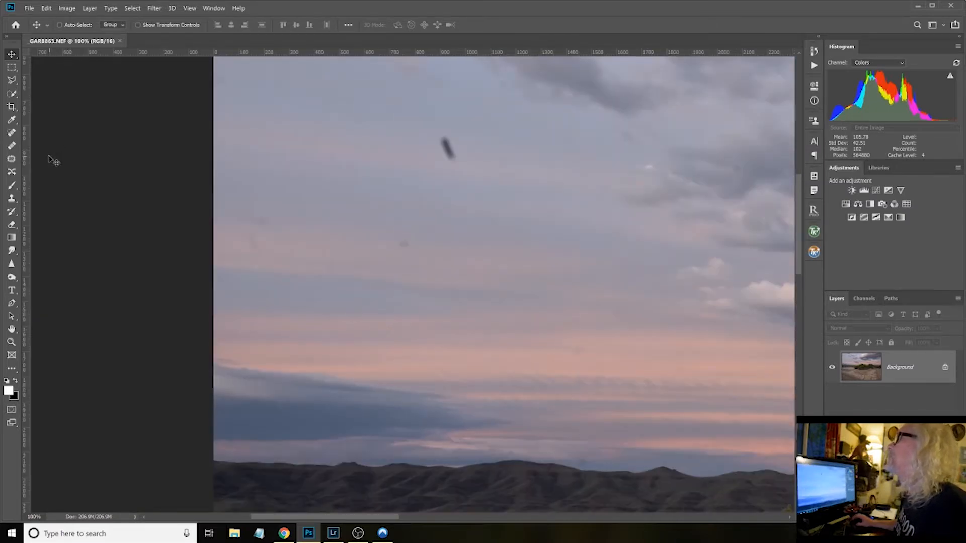
click(10, 134)
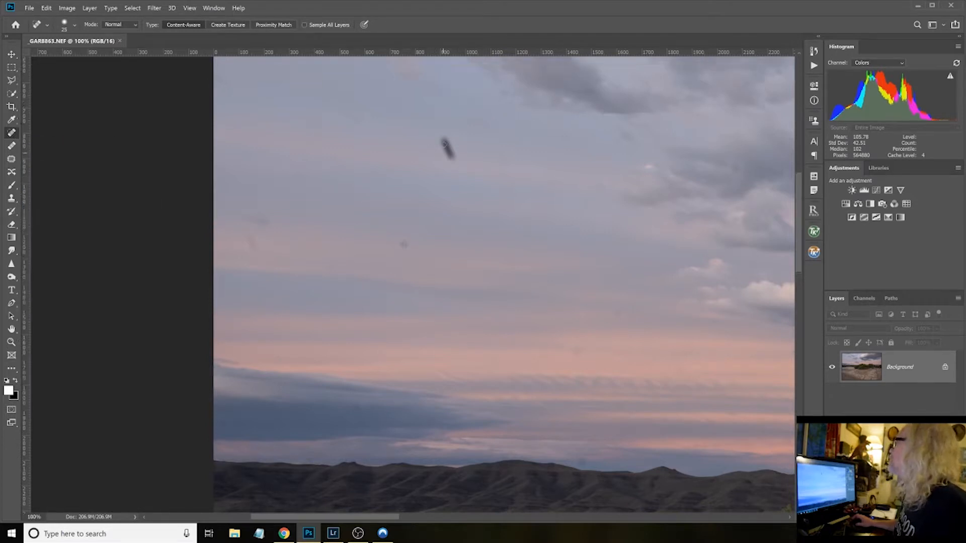
scroll(442, 166, up, 3)
scroll(447, 201, up, 3)
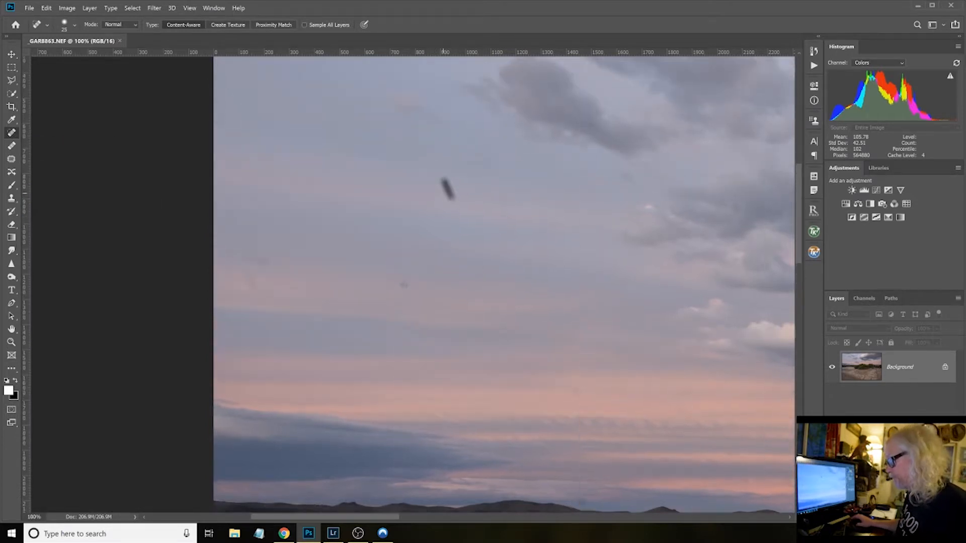
scroll(447, 222, up, 2)
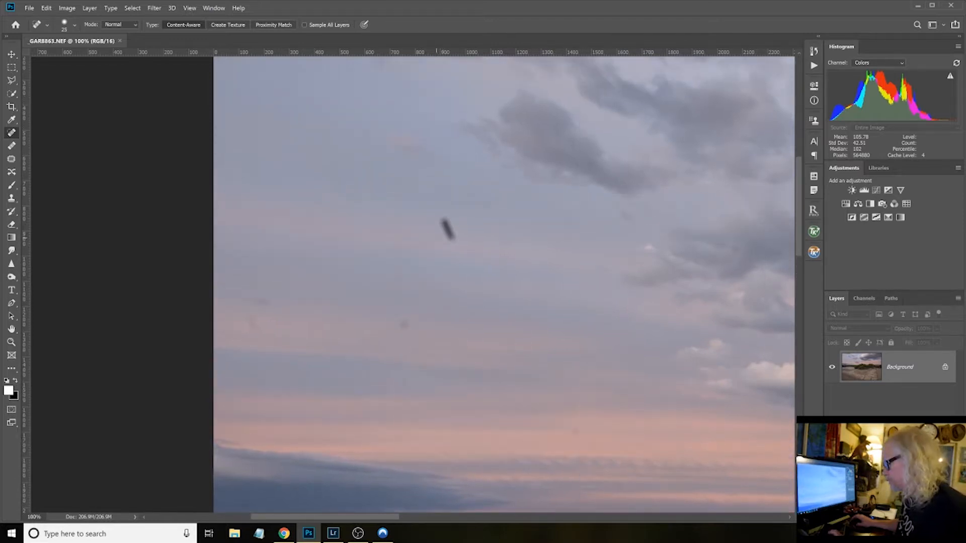
scroll(443, 264, down, 1)
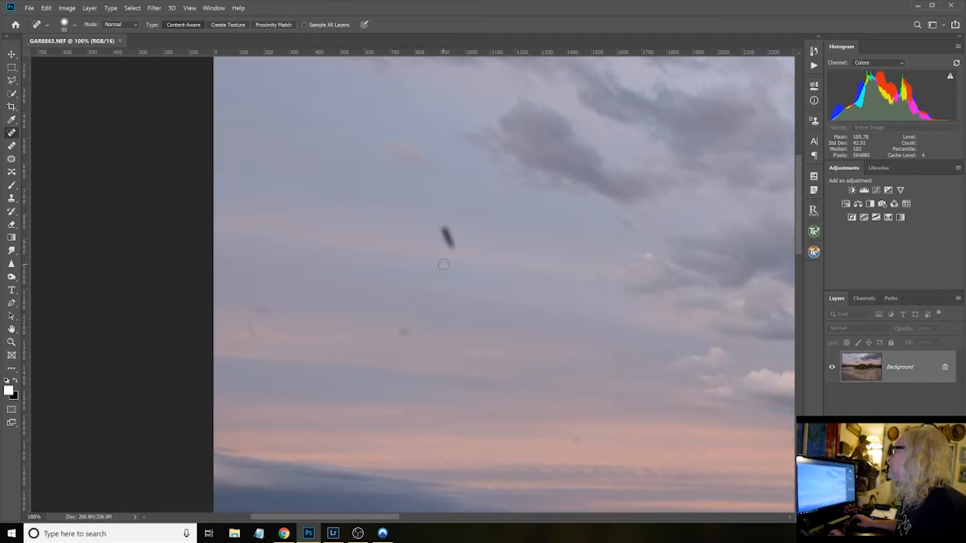
key(p)
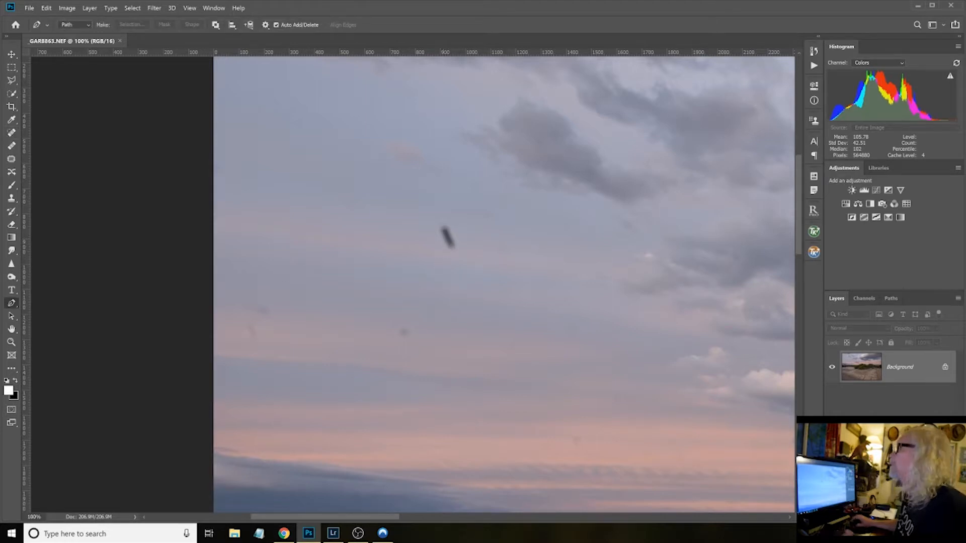
key(j)
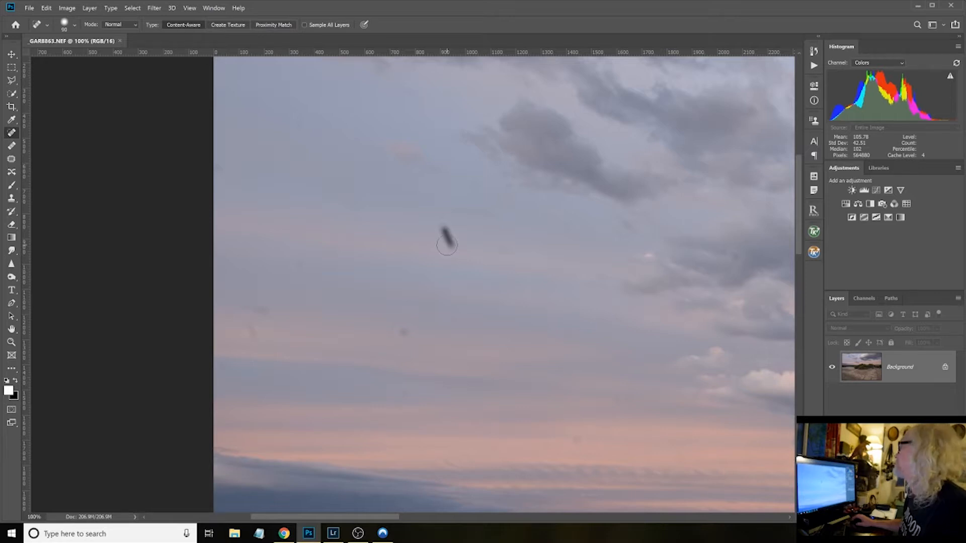
click(443, 228)
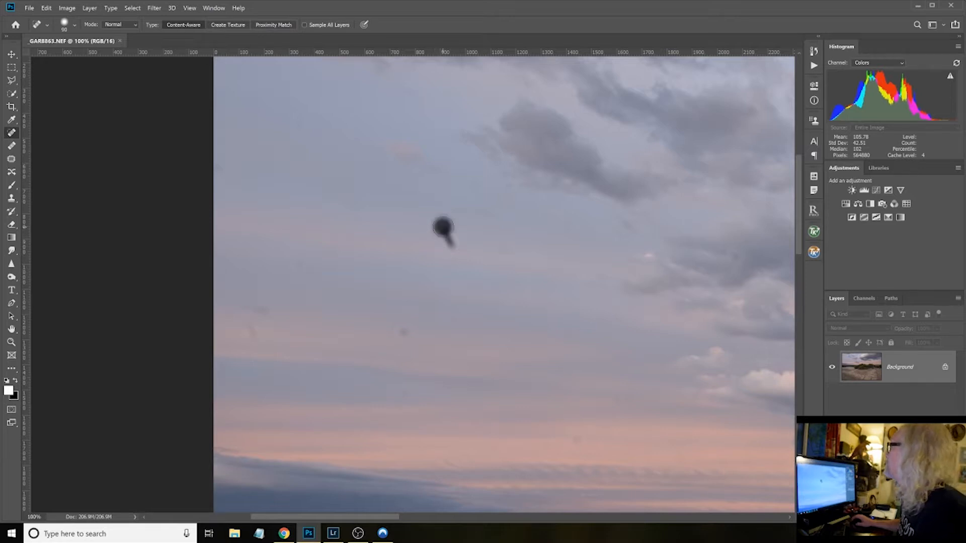
drag(444, 232, 450, 246)
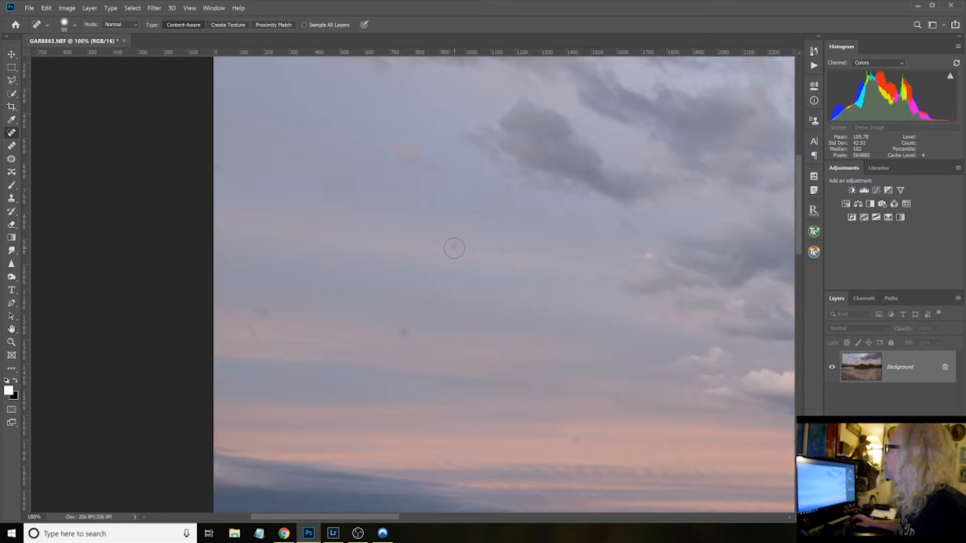
drag(454, 249, 452, 237)
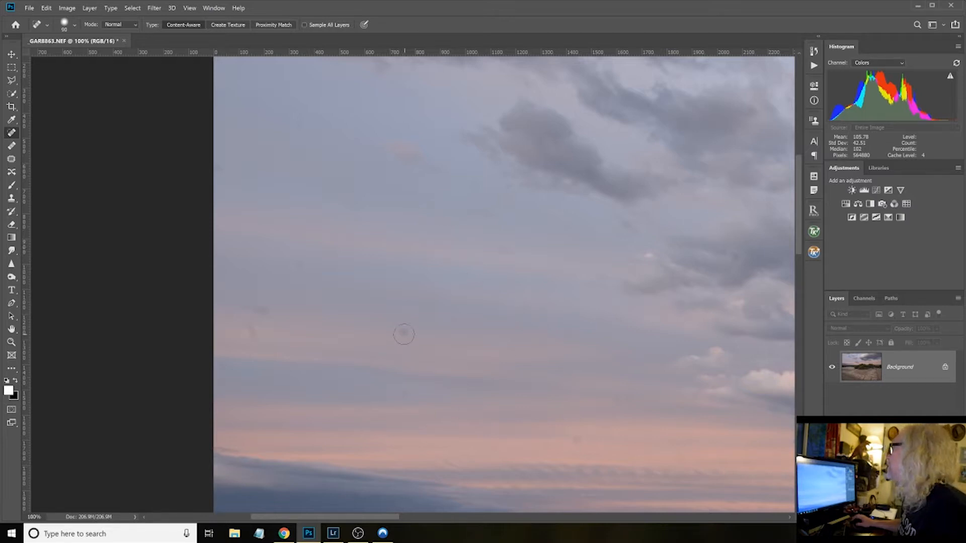
Step: Heal the small dust spots scattered across the open sky and the pink cloud bands with the Spot Healing Brush
click(404, 334)
drag(250, 324, 255, 342)
click(299, 267)
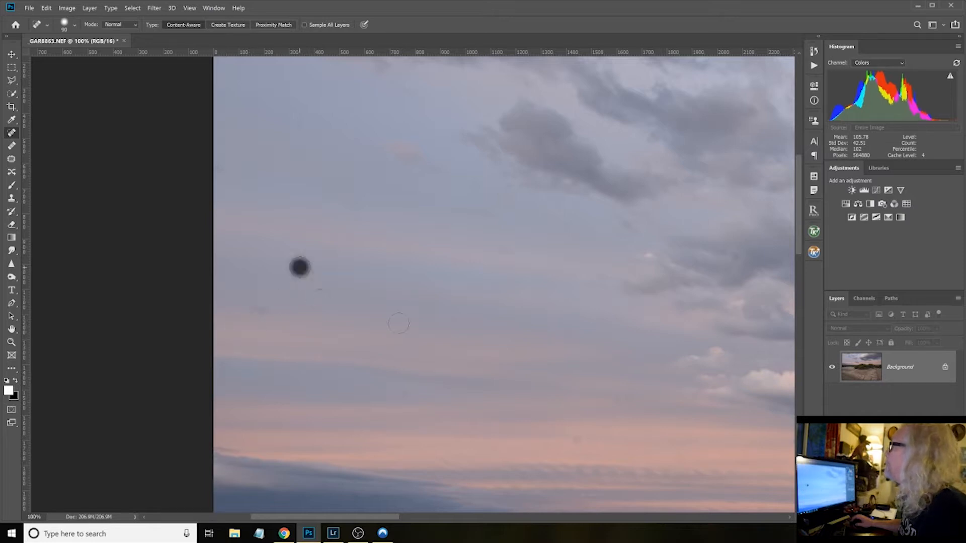
click(351, 201)
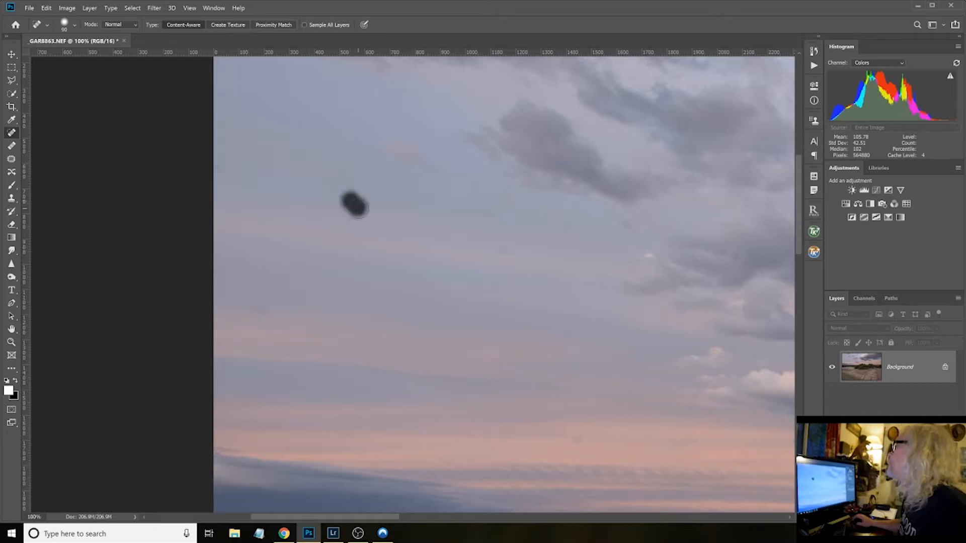
click(261, 311)
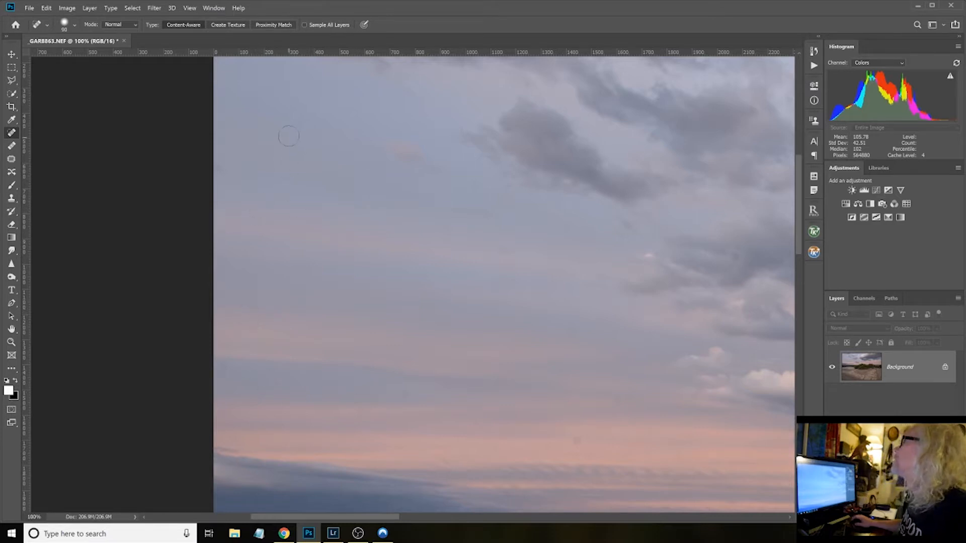
click(301, 127)
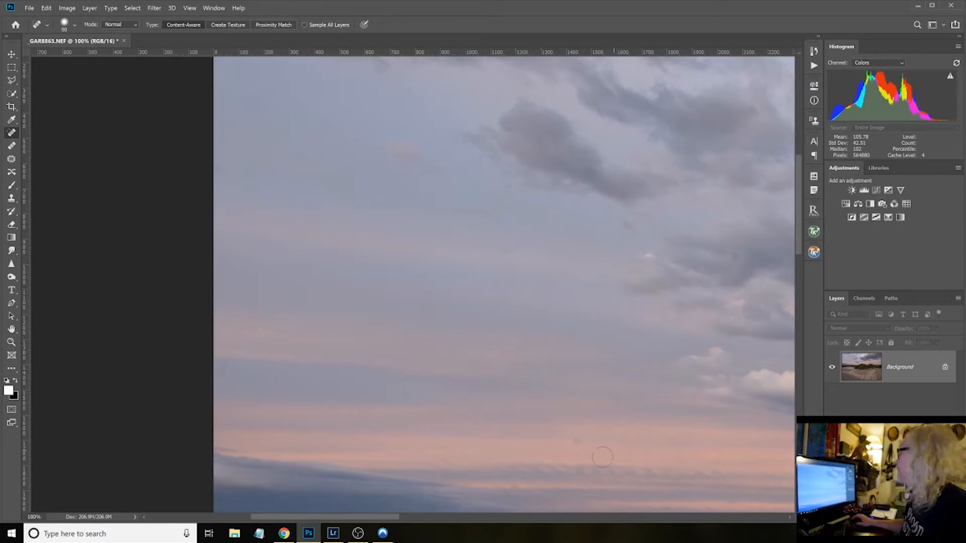
click(579, 443)
click(617, 400)
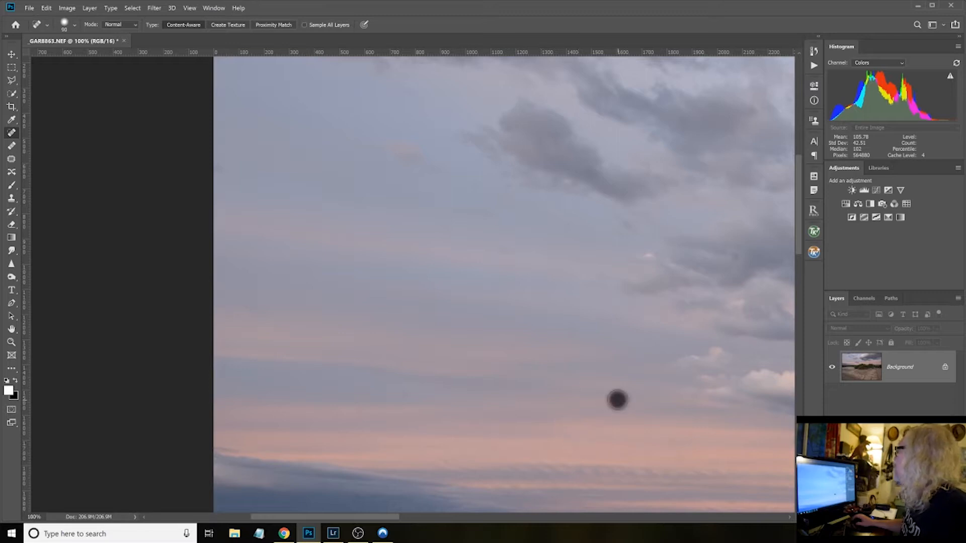
Step: Heal the dust spots in the lower sky, just above the mountain ridge and in the grey clouds with the Spot Healing Brush
drag(518, 438, 508, 213)
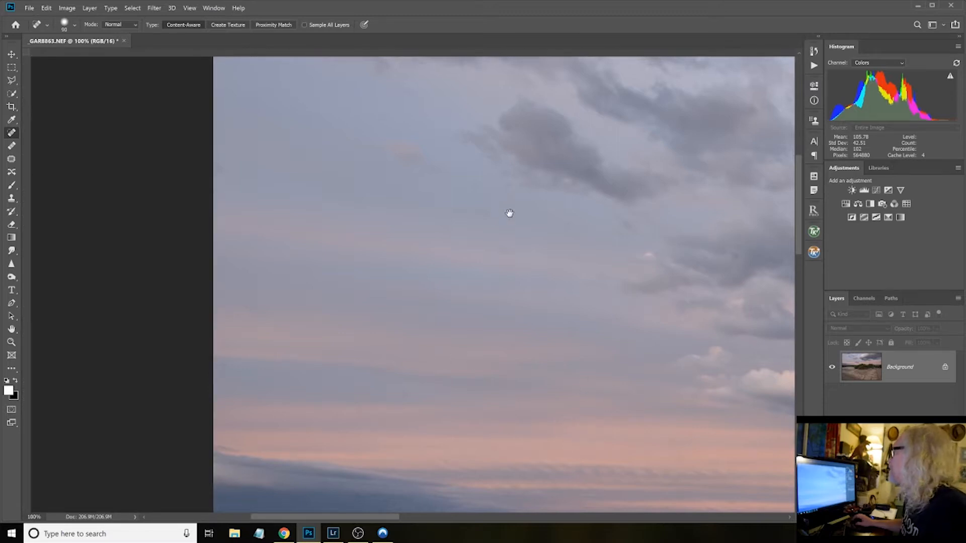
click(345, 267)
click(392, 161)
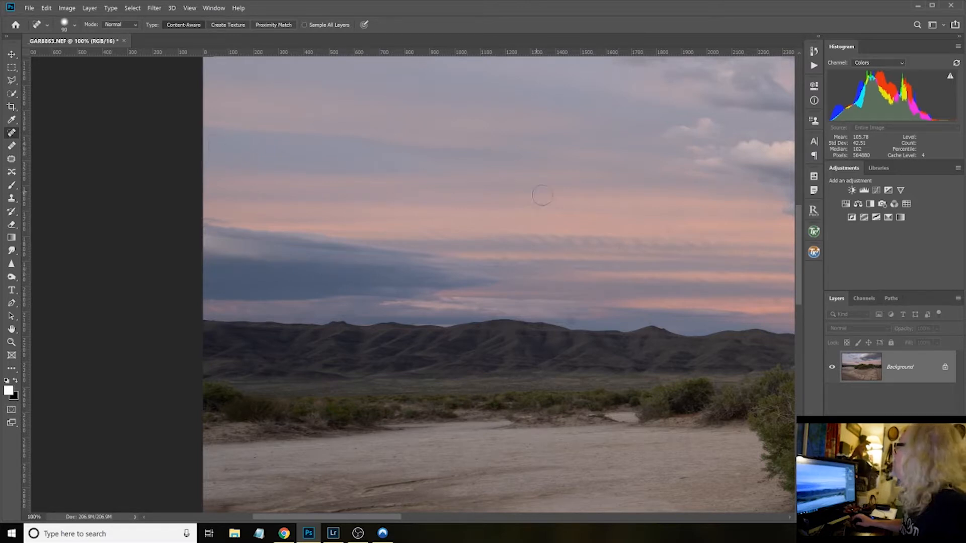
click(571, 323)
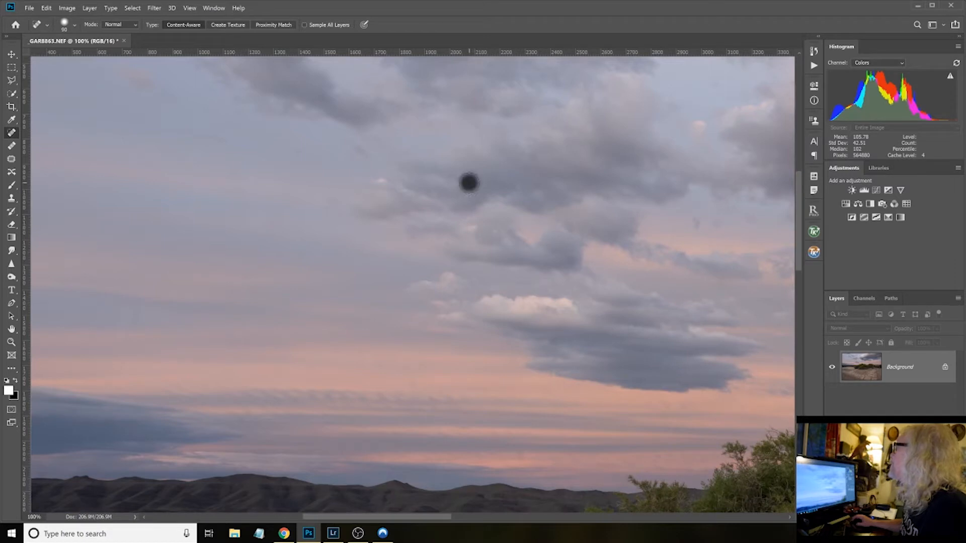
click(535, 157)
click(572, 261)
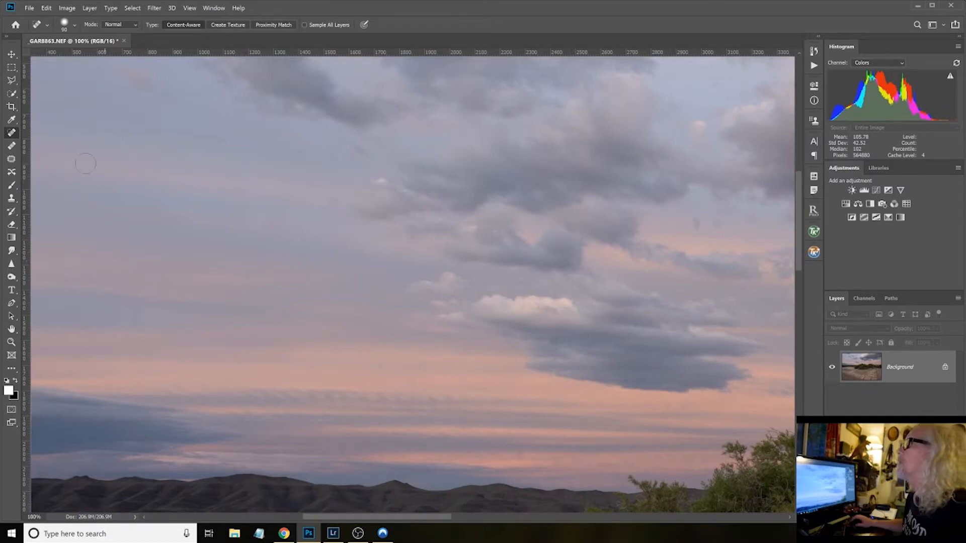
Step: Patch the vertical smudge in the sky above the dry bush with adjacent clean sky using the Patch tool, and deselect the area
key(ctrl+r)
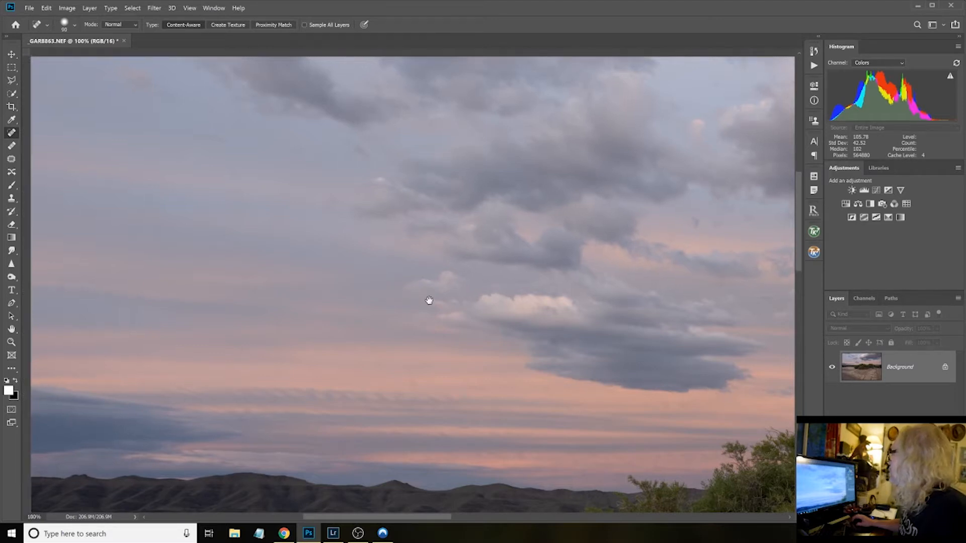
drag(430, 300, 204, 229)
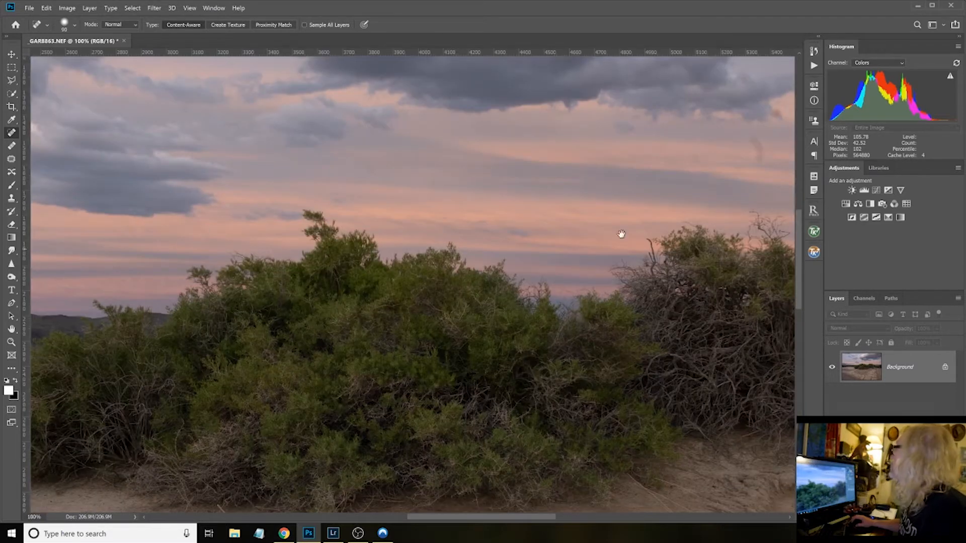
drag(552, 272, 412, 272)
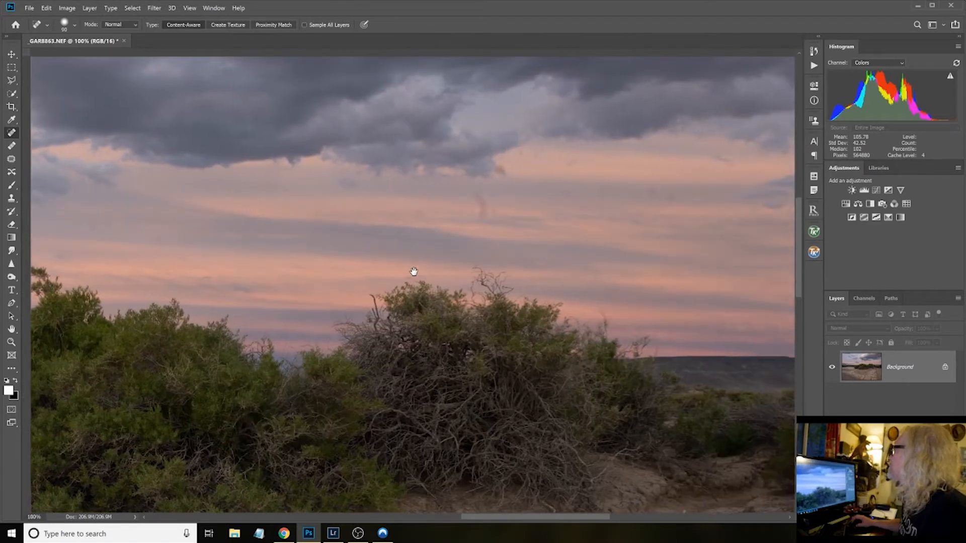
key(ctrl+r)
click(13, 159)
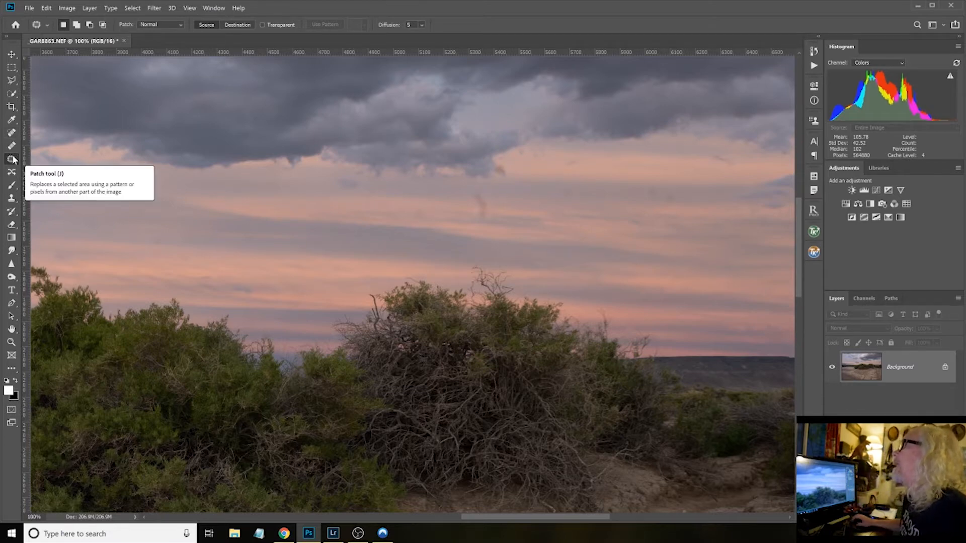
mouse_move(484, 194)
mouse_down()
mouse_move(473, 189)
mouse_move(470, 201)
mouse_move(479, 226)
mouse_move(492, 216)
mouse_move(486, 195)
mouse_up()
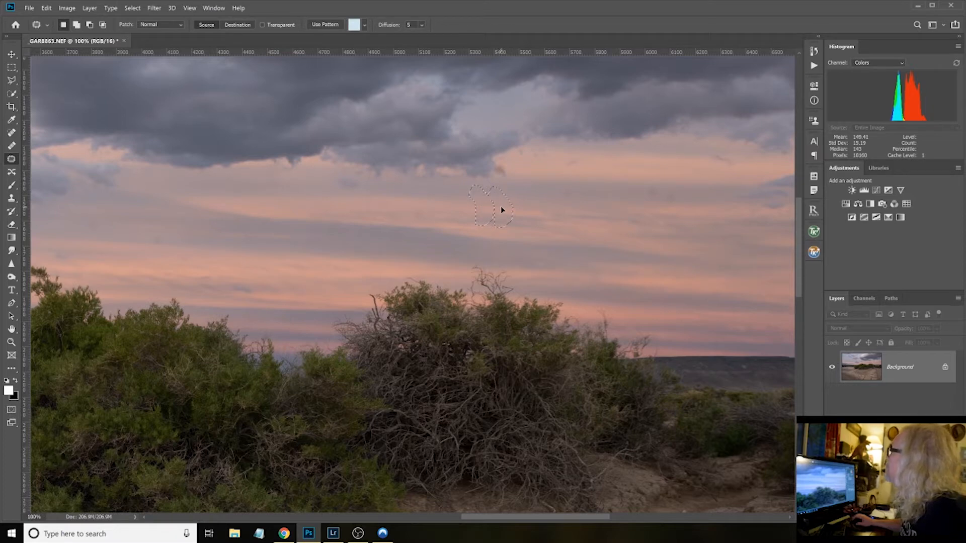
drag(502, 209, 500, 206)
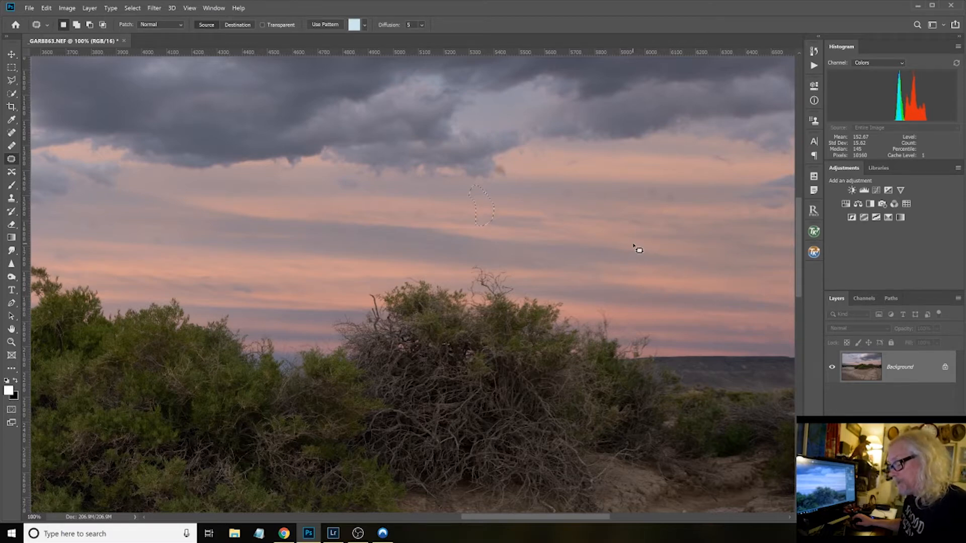
key(ctrl+d)
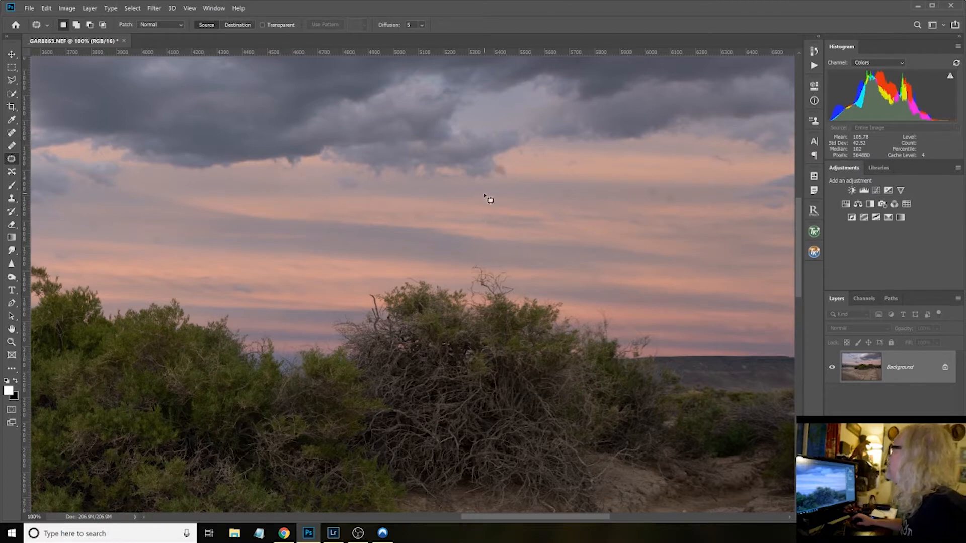
Step: Try to patch the small spot at the lower edge of the dark cloud with clear sky, and undo the patch
mouse_move(507, 172)
mouse_down()
mouse_move(498, 162)
mouse_move(496, 177)
mouse_move(509, 171)
mouse_move(500, 163)
mouse_move(629, 199)
mouse_up()
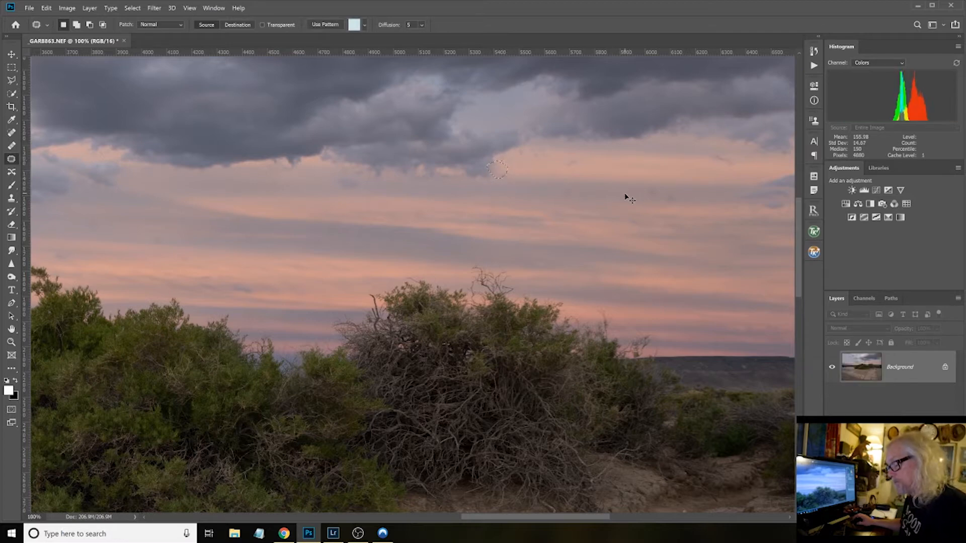
key(ctrl+d)
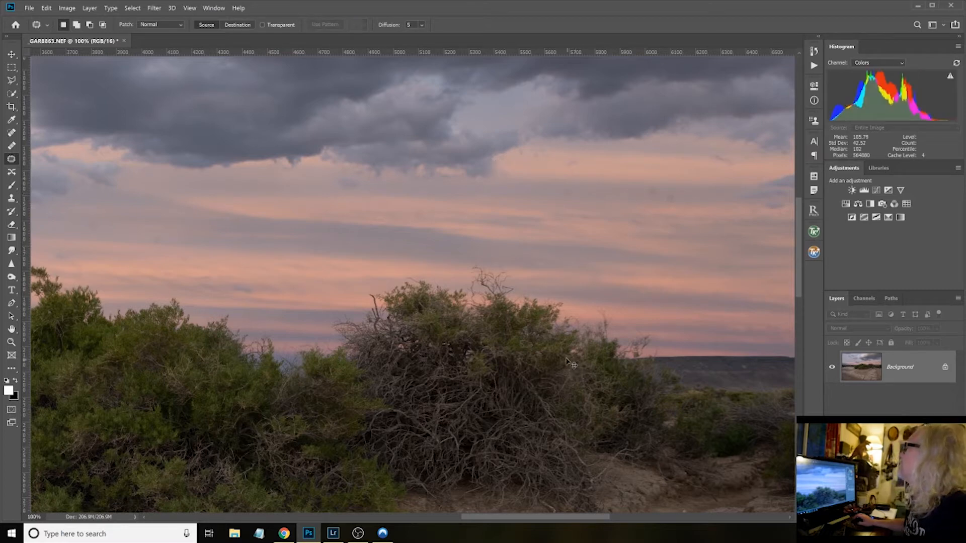
key(ctrl+z)
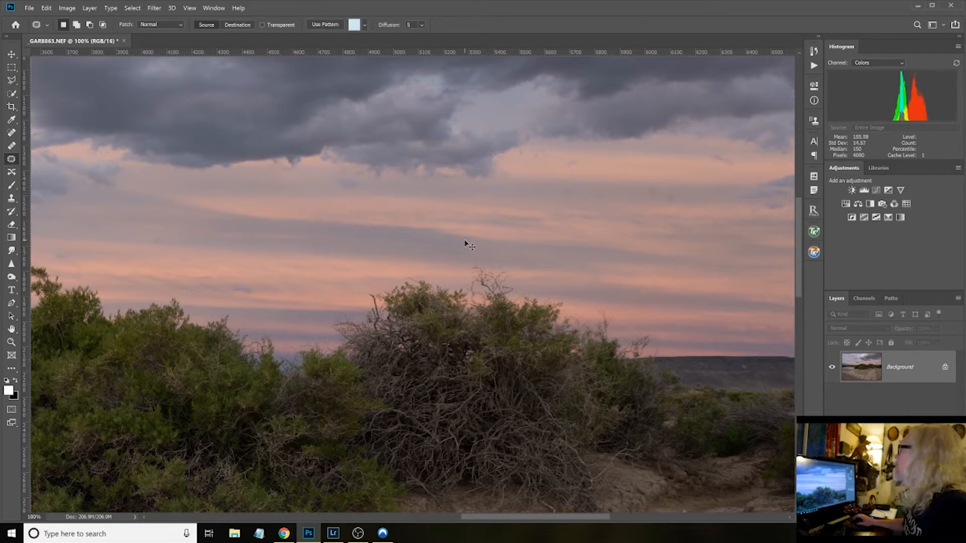
key(ctrl+z)
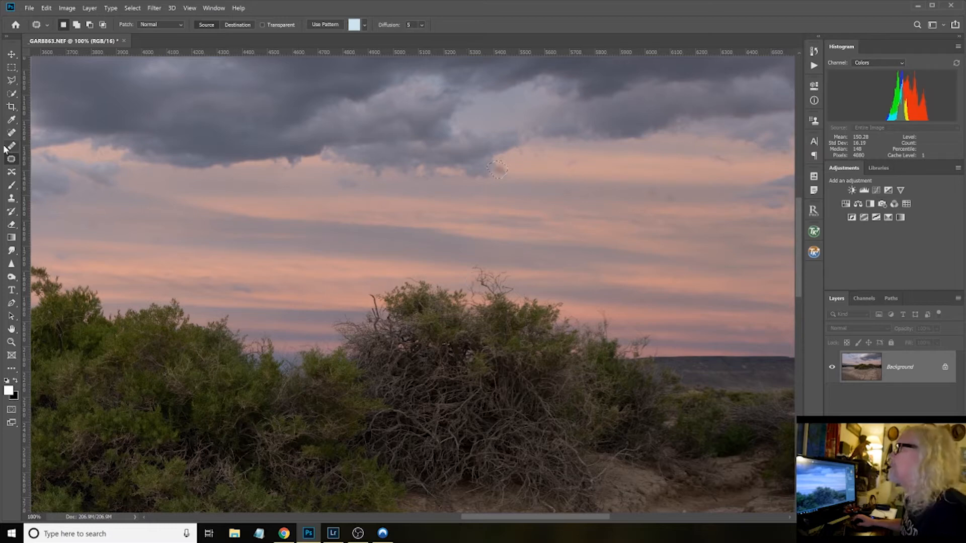
key(ctrl+d)
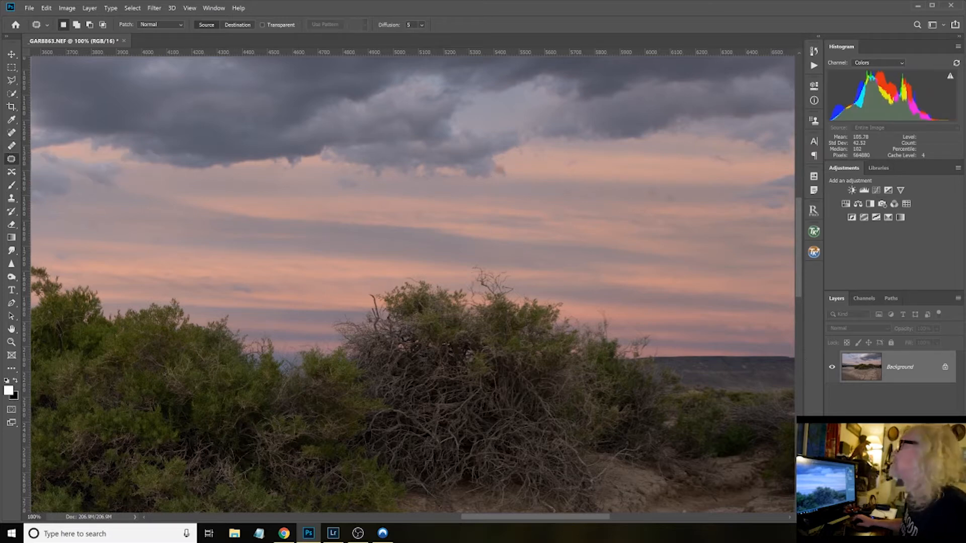
Step: Try to heal the small spot at the lower edge of the dark cloud with the Spot Healing Brush, and undo the attempts
click(11, 132)
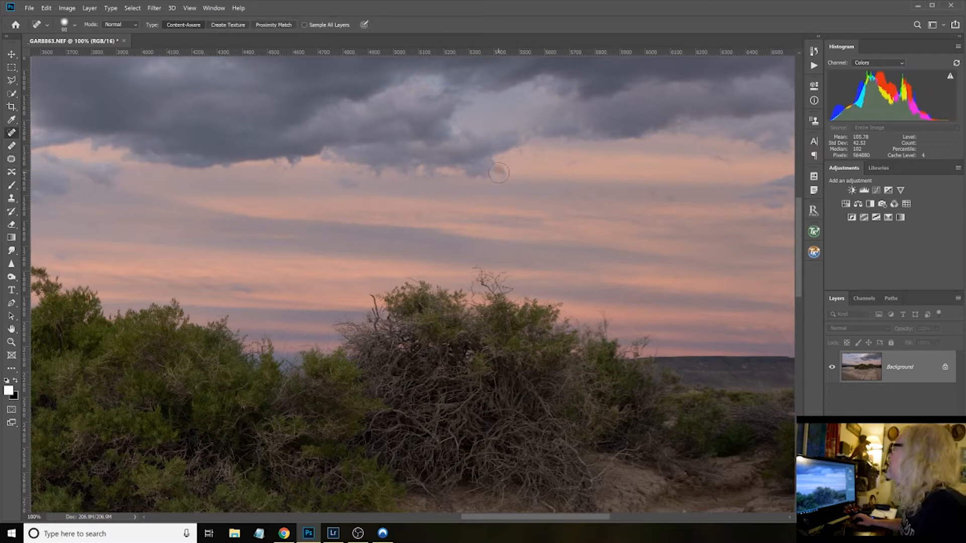
click(501, 170)
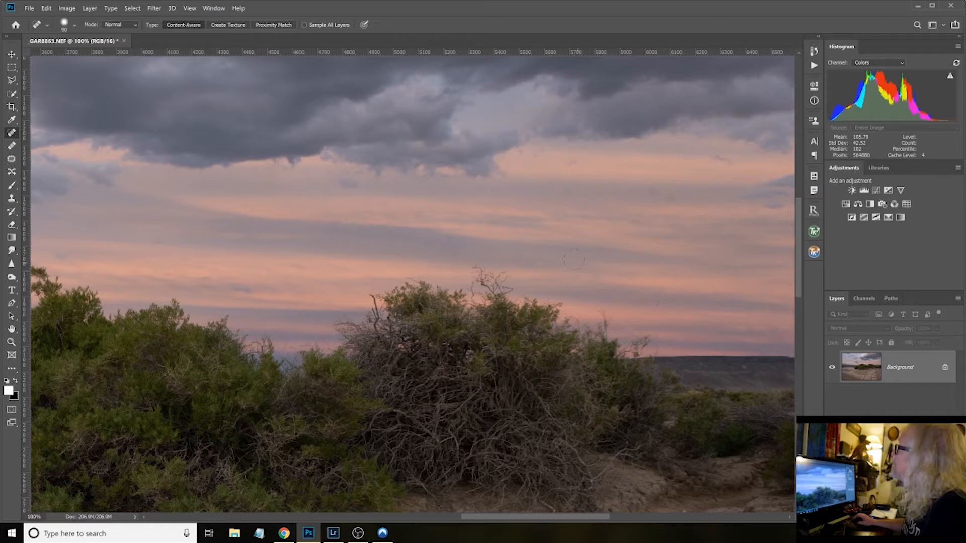
click(499, 171)
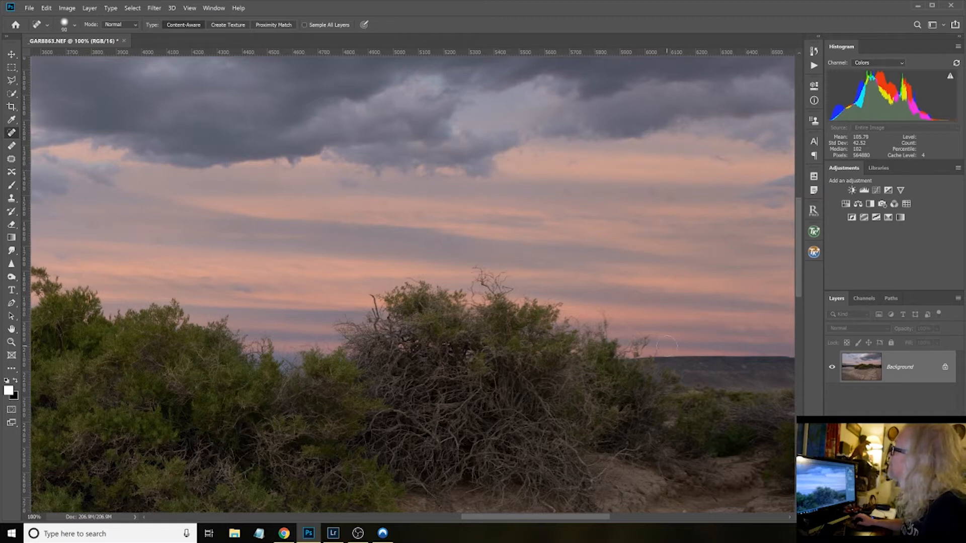
click(498, 174)
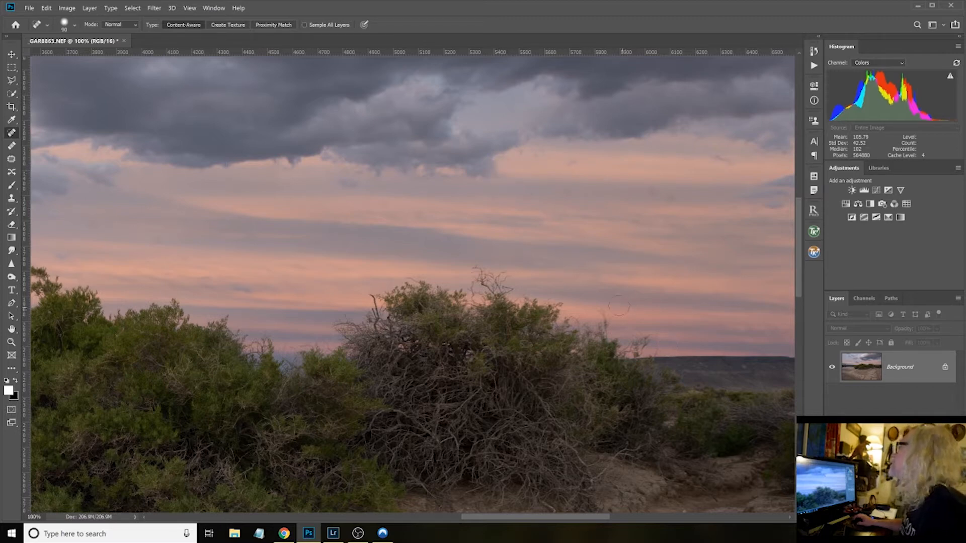
click(505, 178)
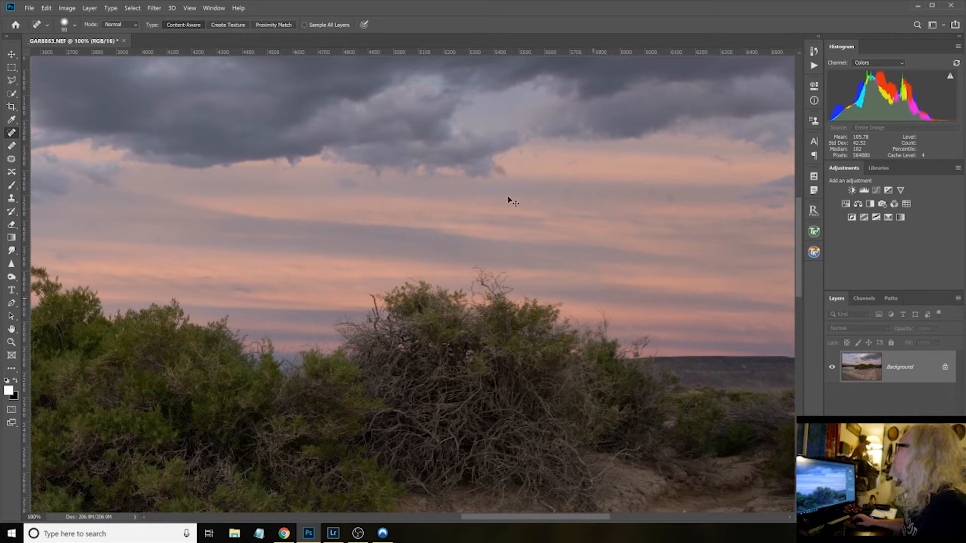
Step: Try to heal the brownish spot beside the dark cloud's lower edge at 200% zoom using a smaller Spot Healing Brush
key(ctrl+plus)
key(ctrl+plus)
key(ctrl+plus)
key(ctrl+minus)
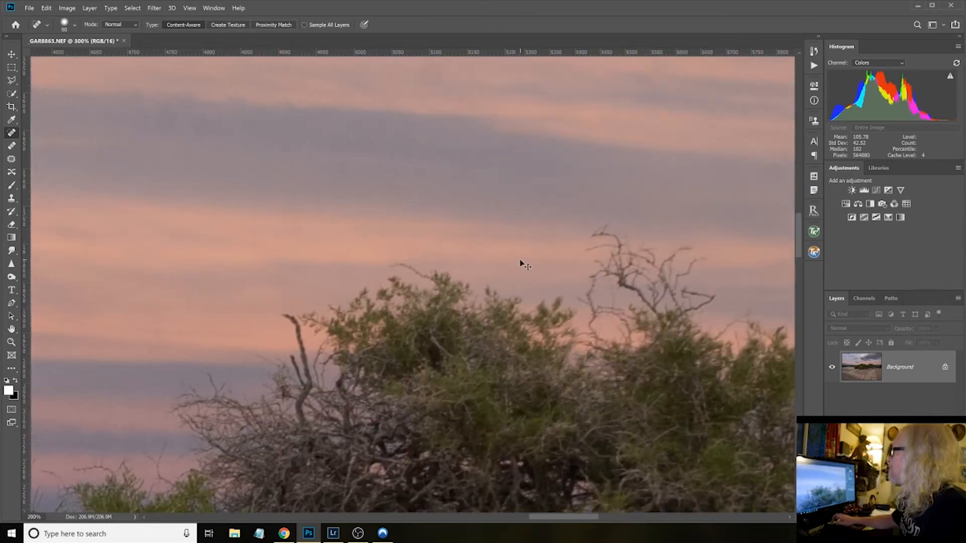
key(ctrl+minus)
key(ctrl+minus)
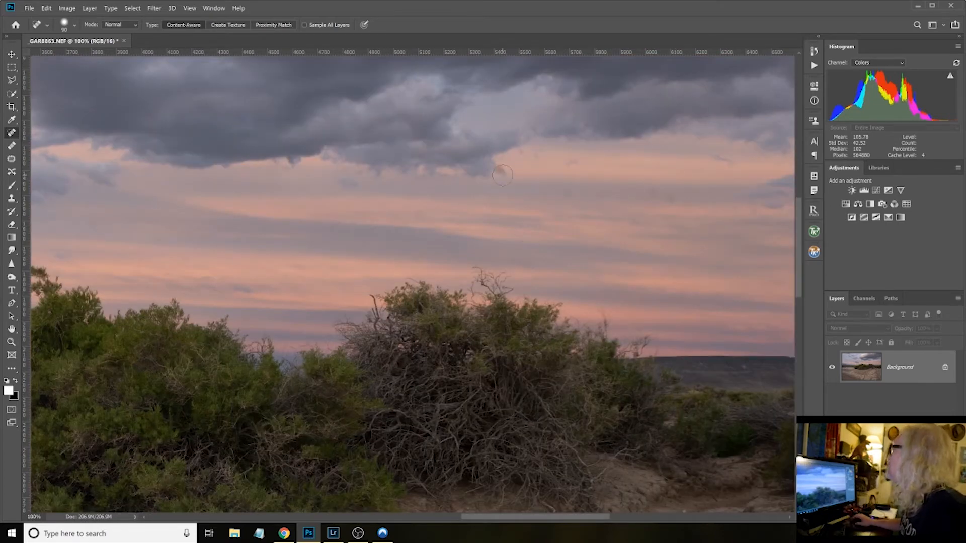
key(ctrl+plus)
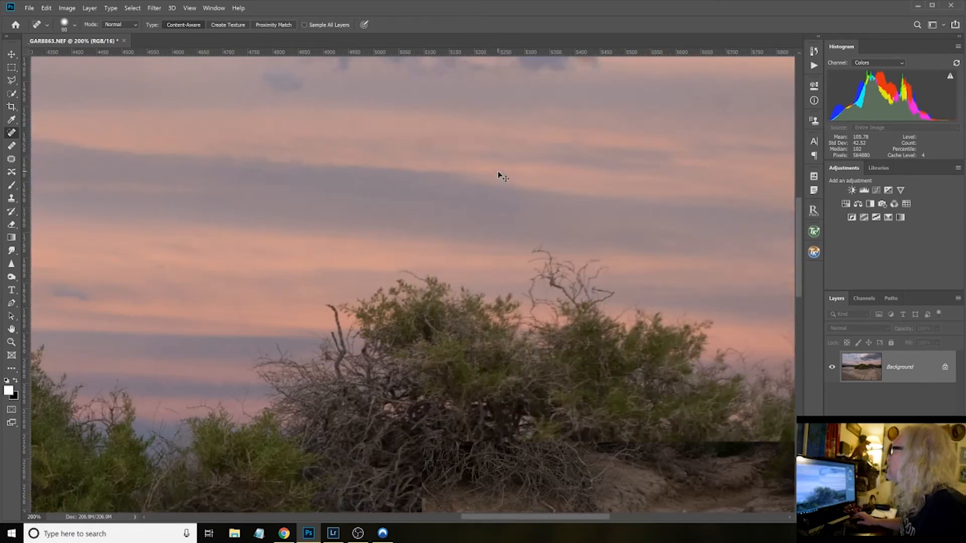
drag(627, 158, 570, 359)
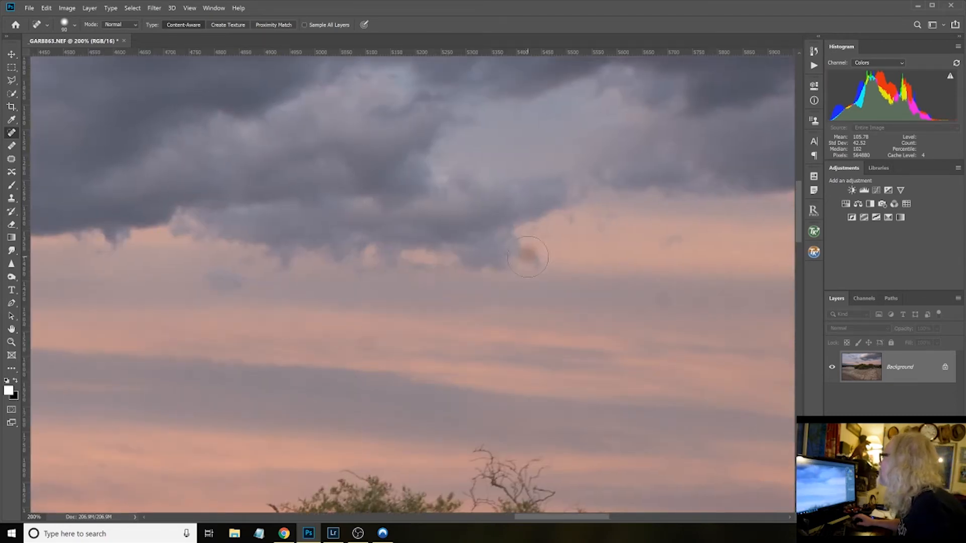
key(bracketleft)
key(bracketleft)
key(bracketleft)
key(bracketleft)
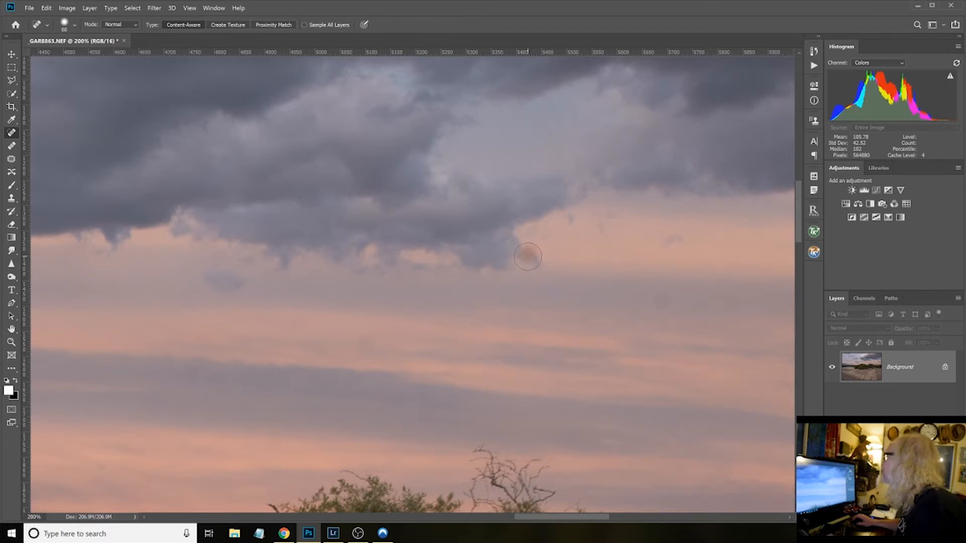
drag(527, 256, 527, 255)
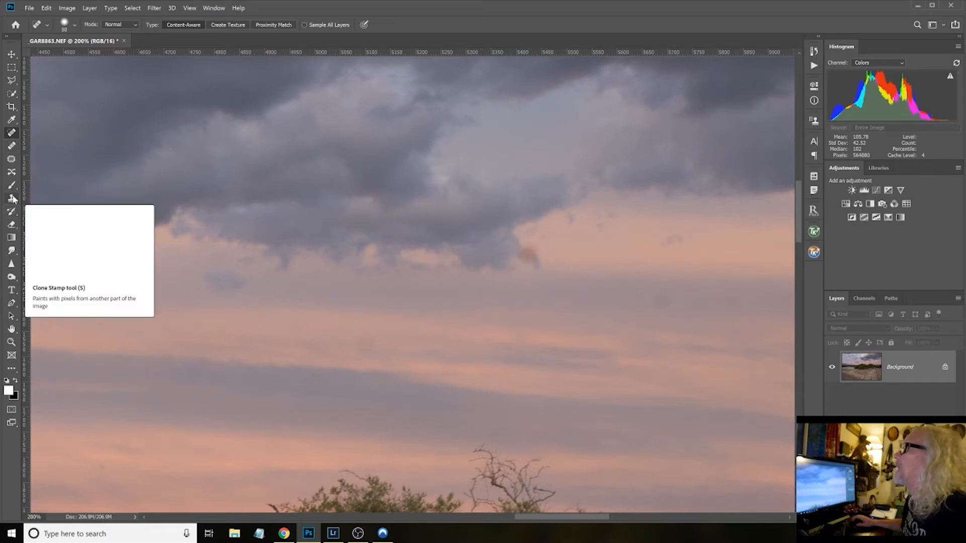
Step: Patch the brownish spot beside the dark cloud's lower edge with the clear pink sky next to it, and deselect the area
click(12, 159)
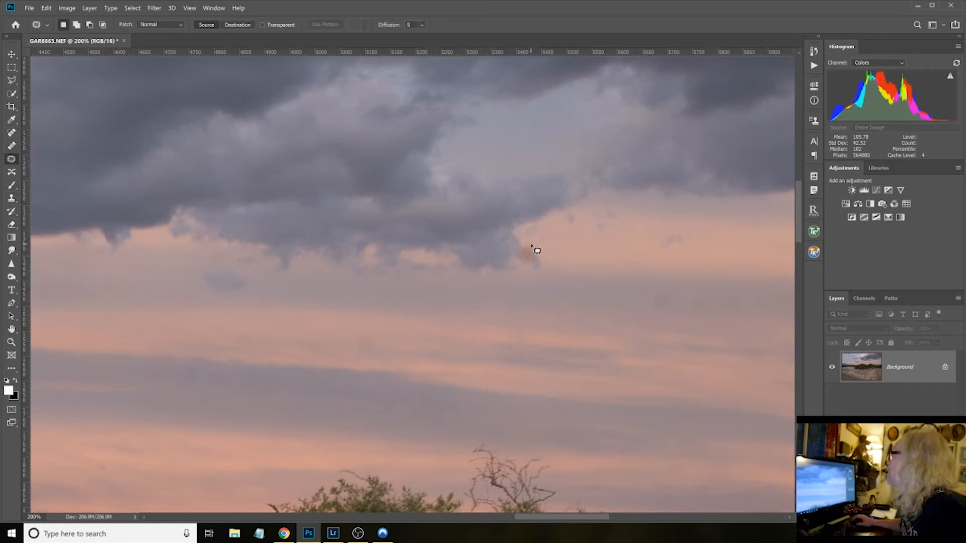
mouse_move(527, 243)
mouse_down()
mouse_move(519, 264)
mouse_move(537, 263)
mouse_move(540, 249)
mouse_move(526, 252)
mouse_move(534, 238)
mouse_up()
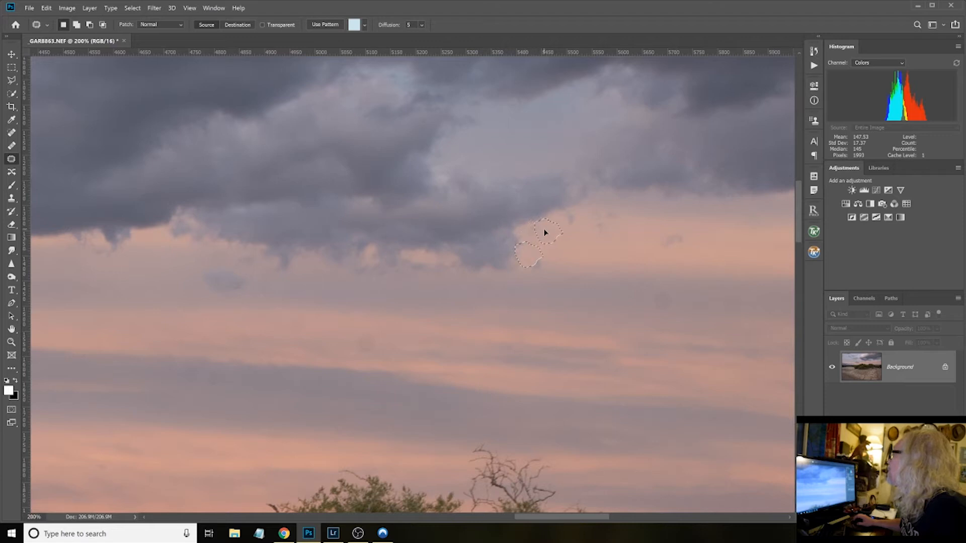
drag(556, 258, 544, 229)
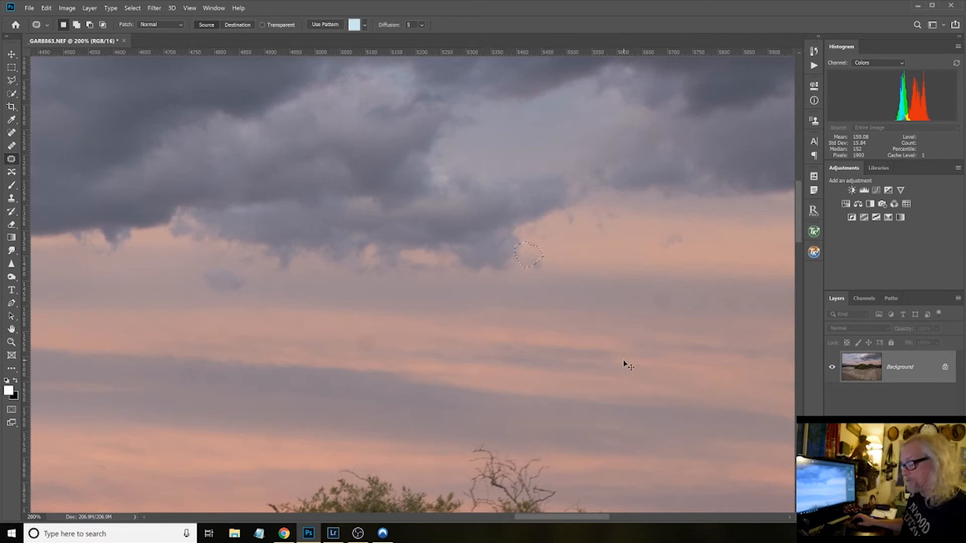
key(ctrl+d)
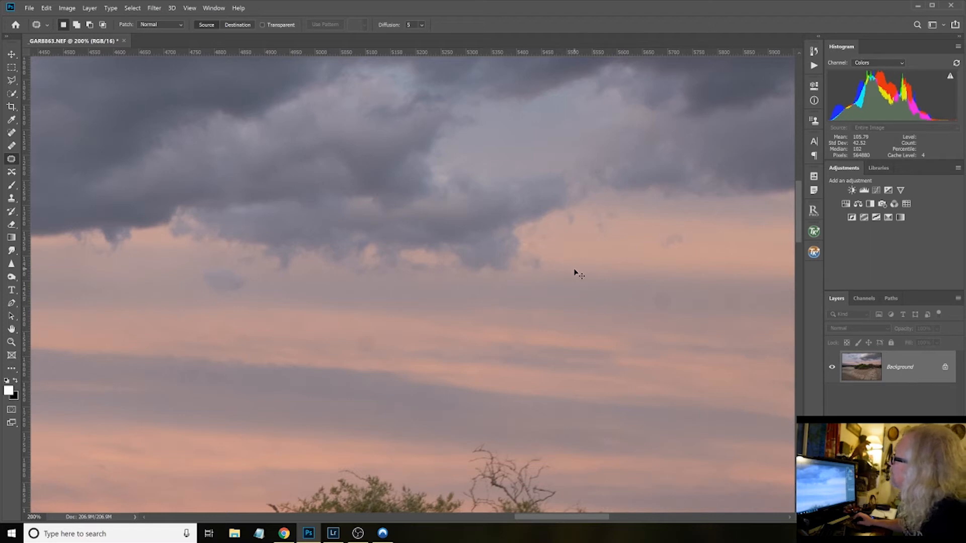
Step: Close the retouched desert photo without saving its changes and return to Lightroom
key(ctrl+0)
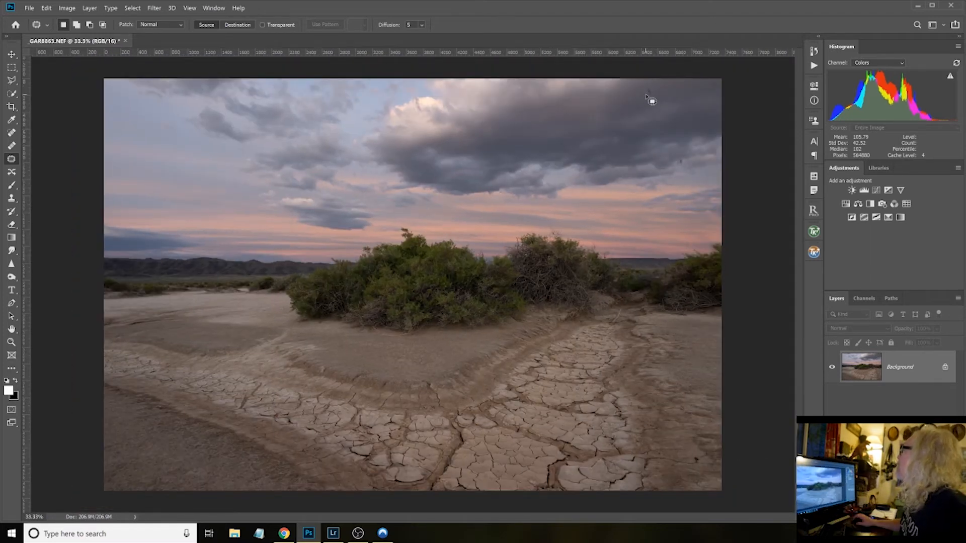
click(126, 40)
click(529, 212)
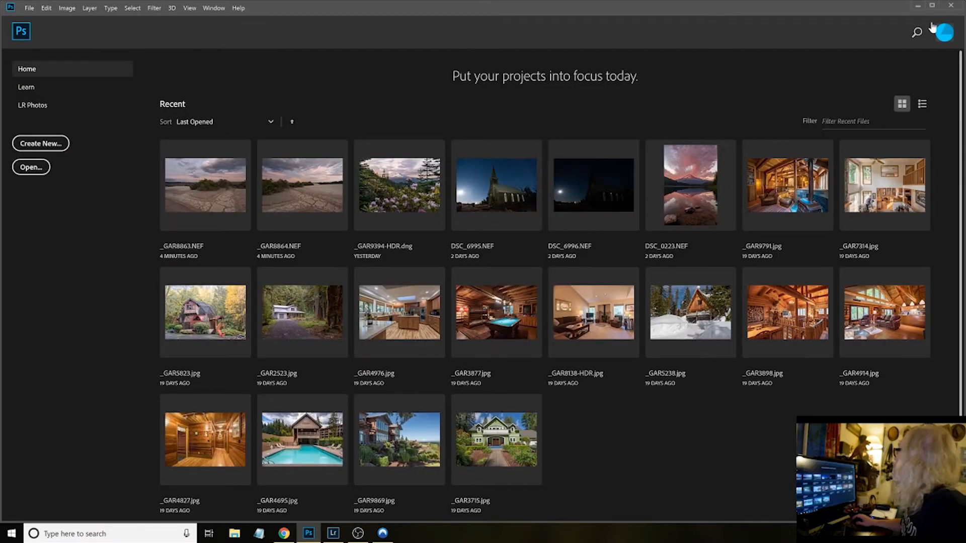
click(919, 7)
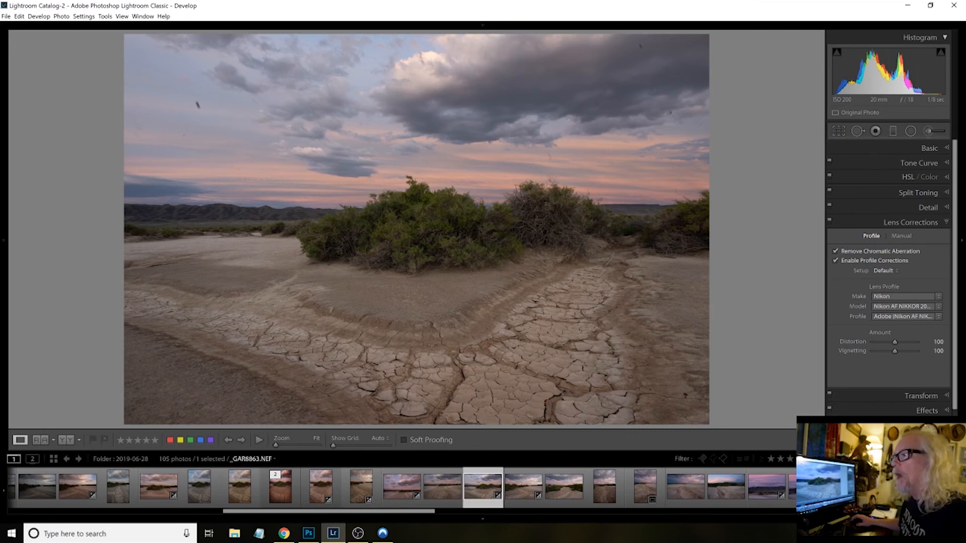
key(alt+Tab)
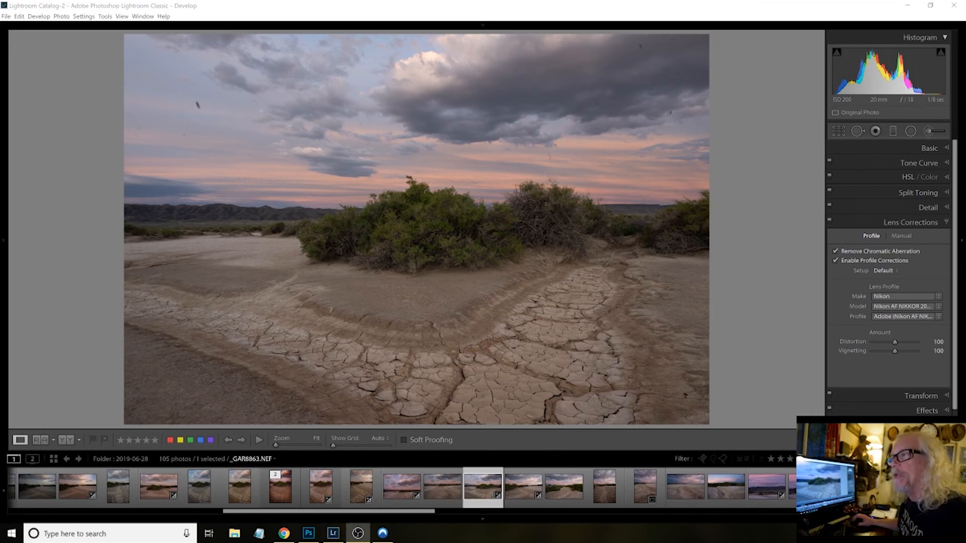